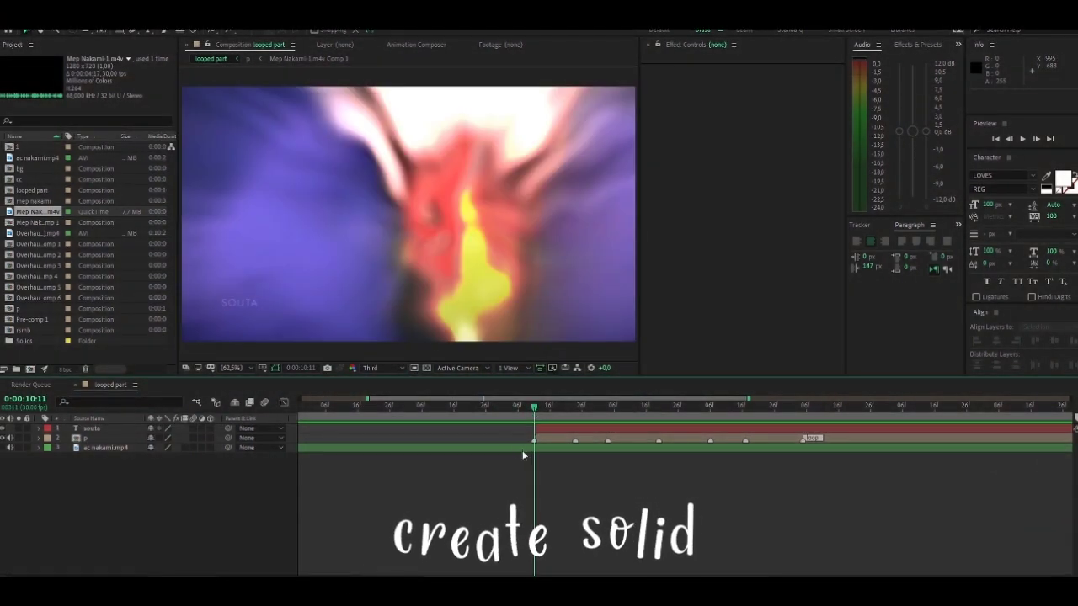
Create a black 1280×720 solid named 'bb' at the top of the composition
{"action": "left_click", "coordinate": [560, 430]}
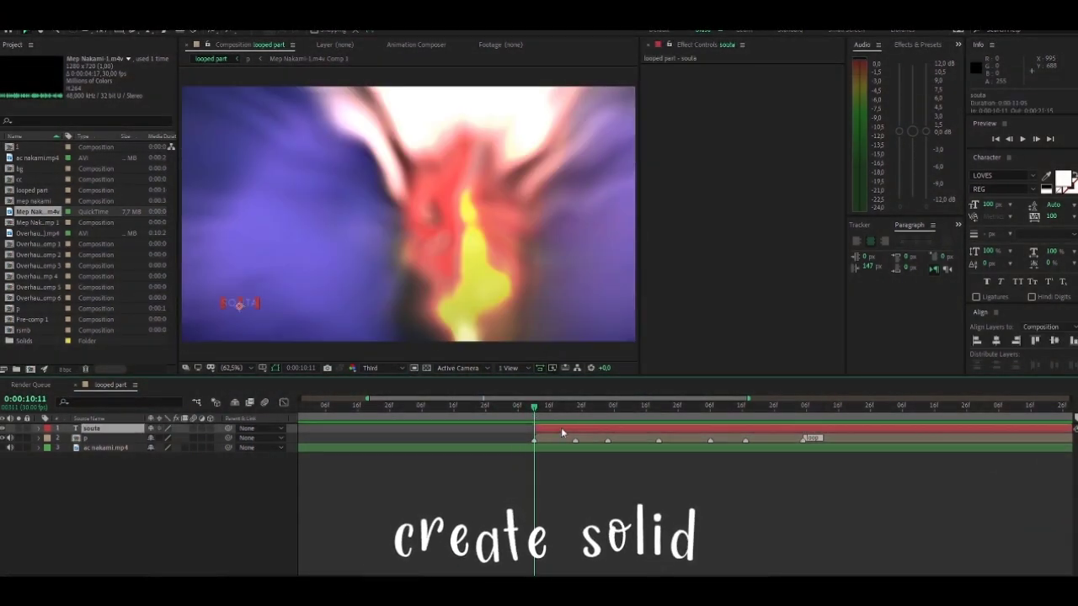
{"action": "right_click", "coordinate": [359, 477]}
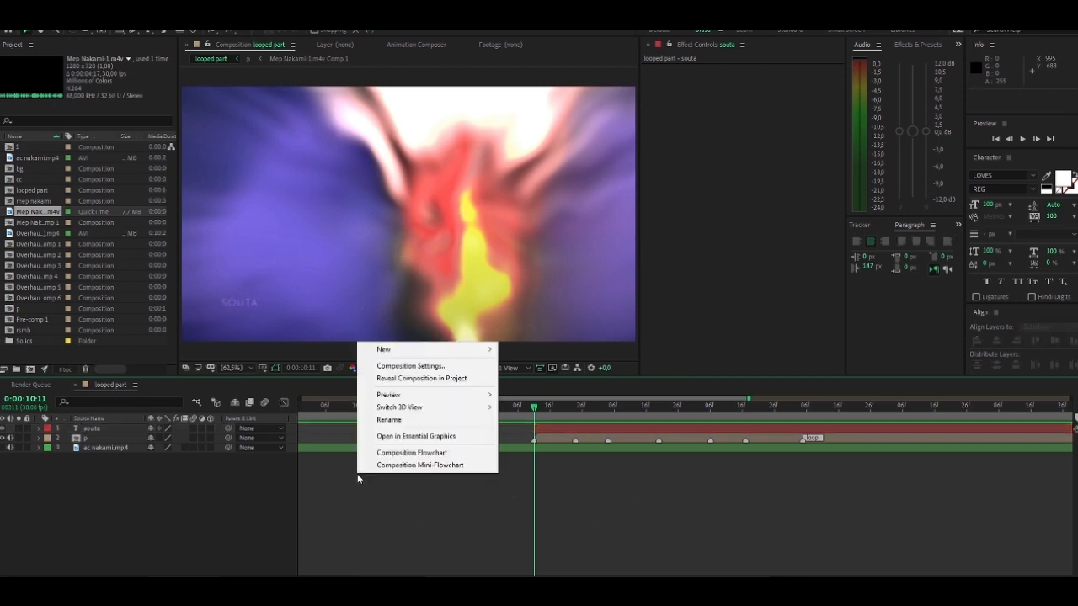
{"action": "mouse_move", "coordinate": [410, 350]}
{"action": "left_click", "coordinate": [535, 380]}
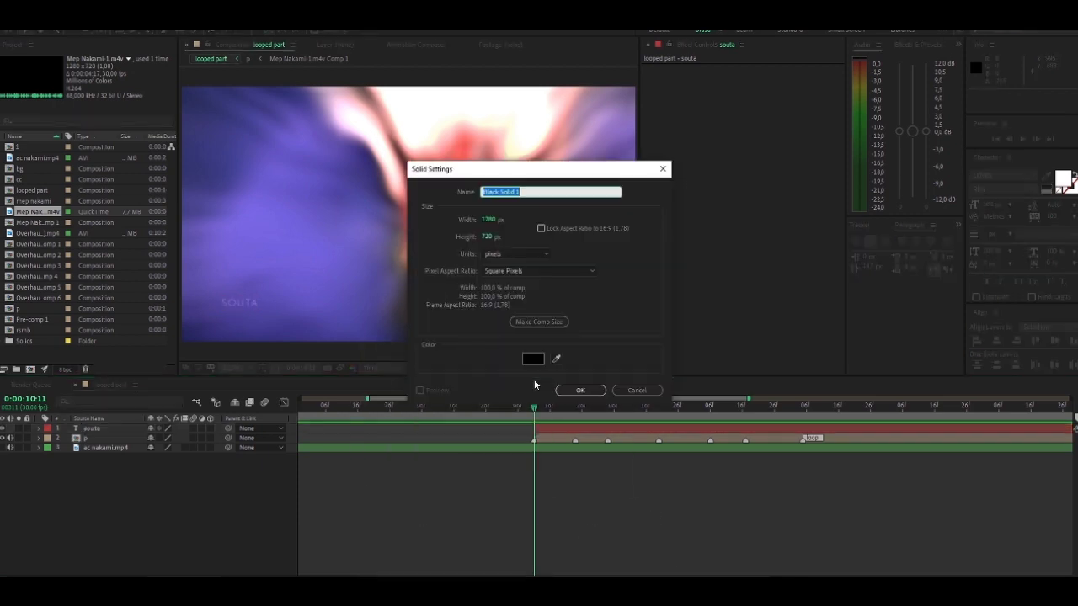
{"action": "type", "text": "bb"}
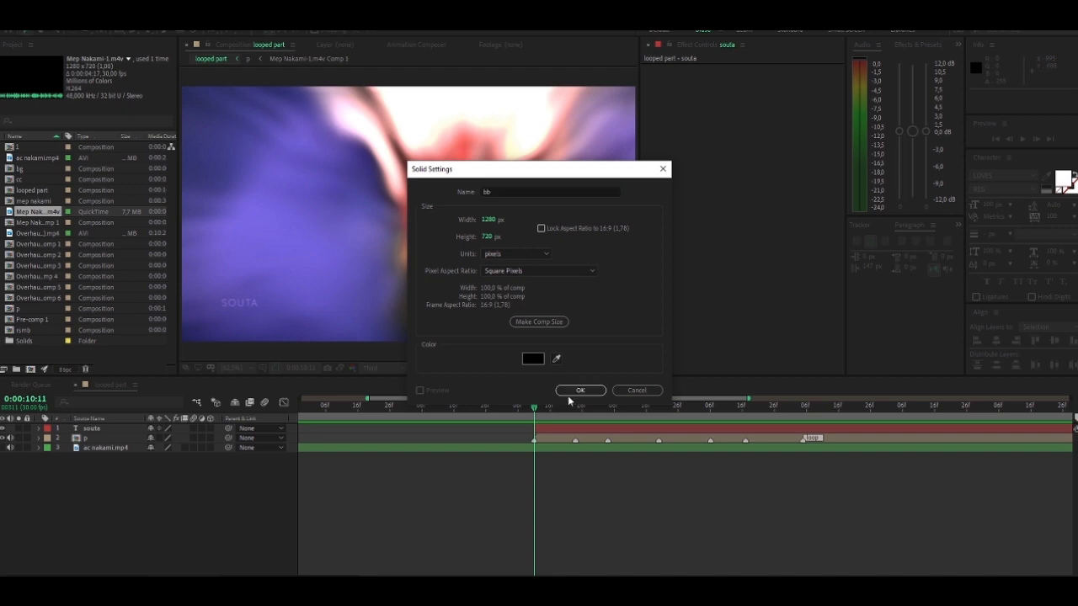
{"action": "left_click", "coordinate": [578, 391]}
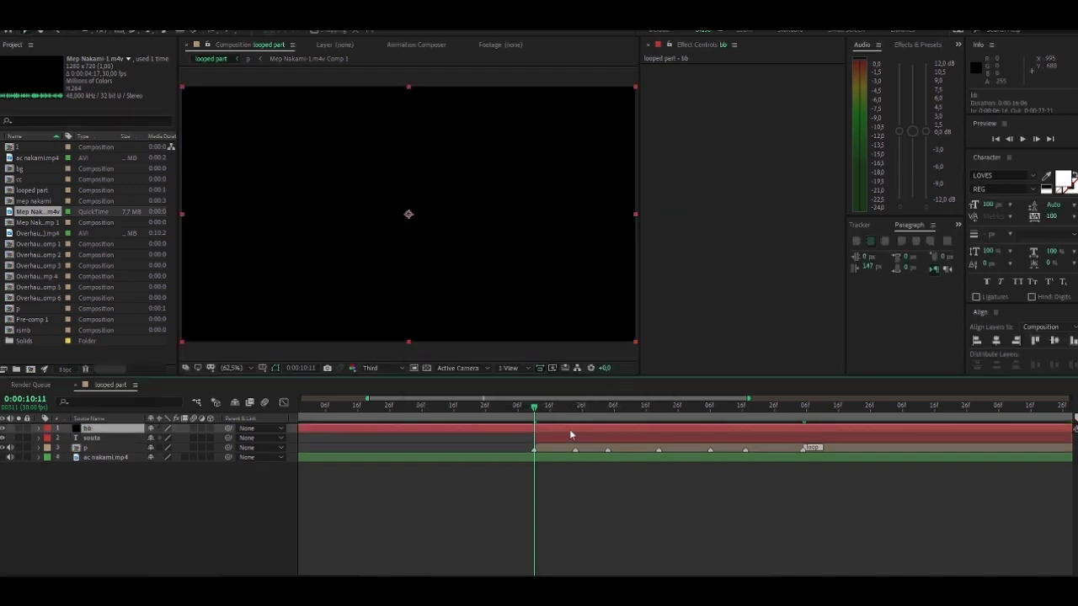
{"action": "left_click", "coordinate": [926, 46]}
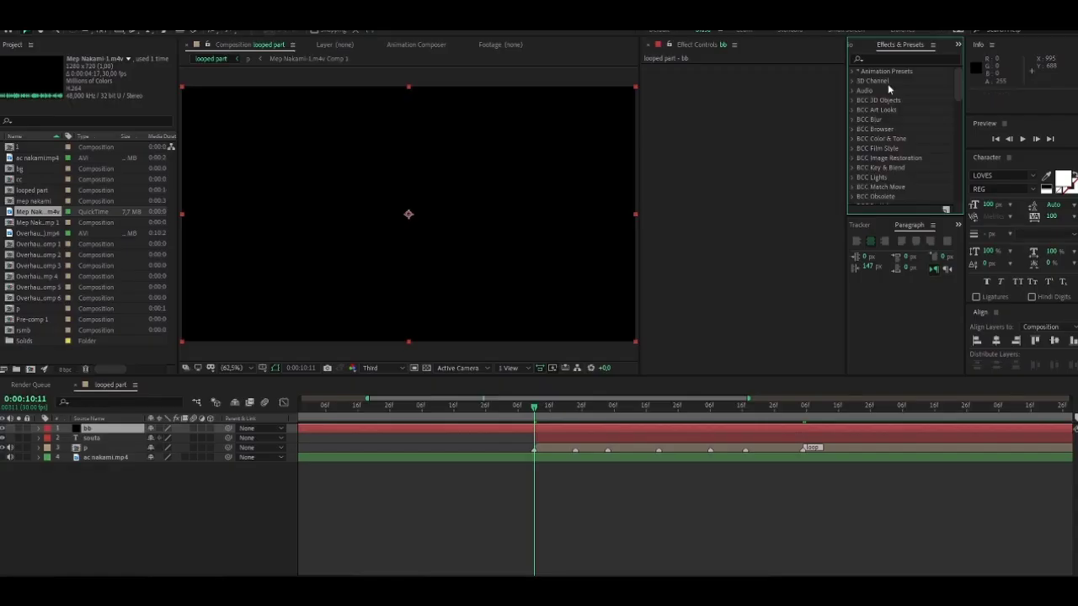
Search 'cc jaw' and apply the CC Jaws effect to the bb solid
{"action": "type", "text": "c"}
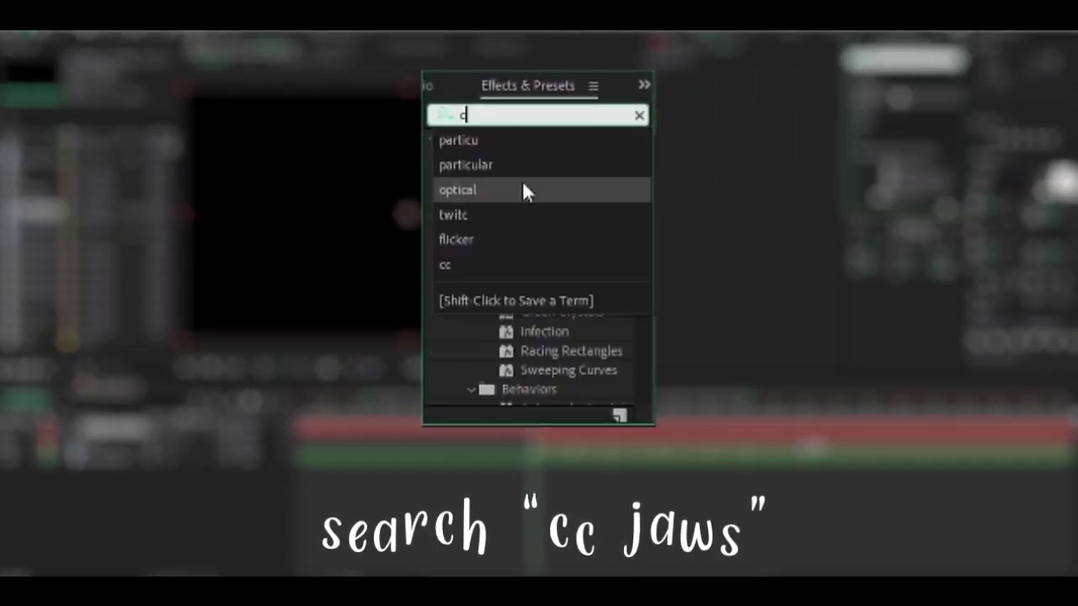
{"action": "type", "text": "c jaw"}
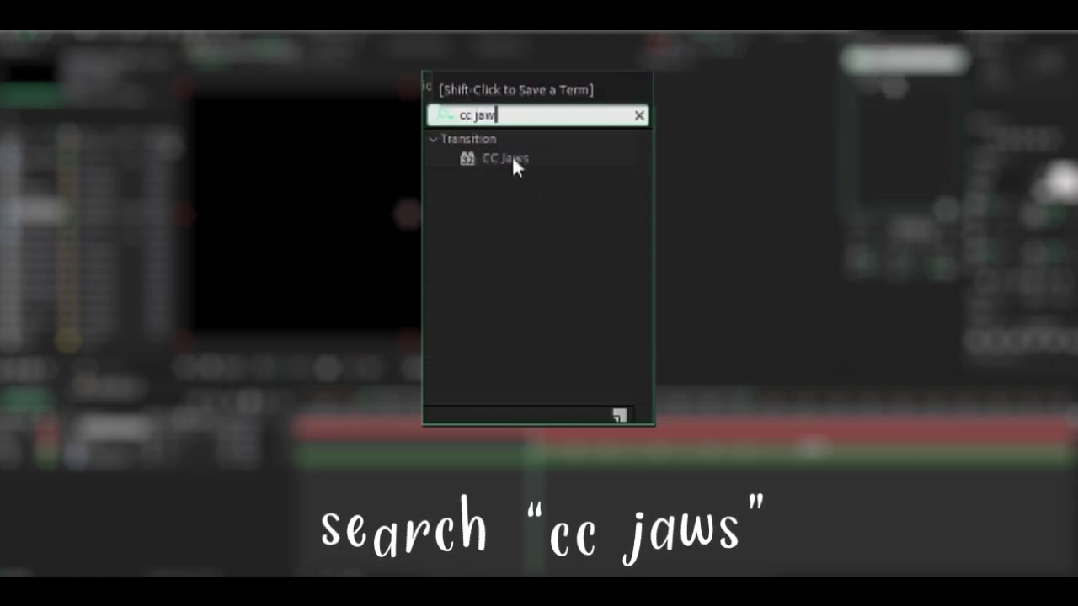
{"action": "left_click", "coordinate": [509, 159]}
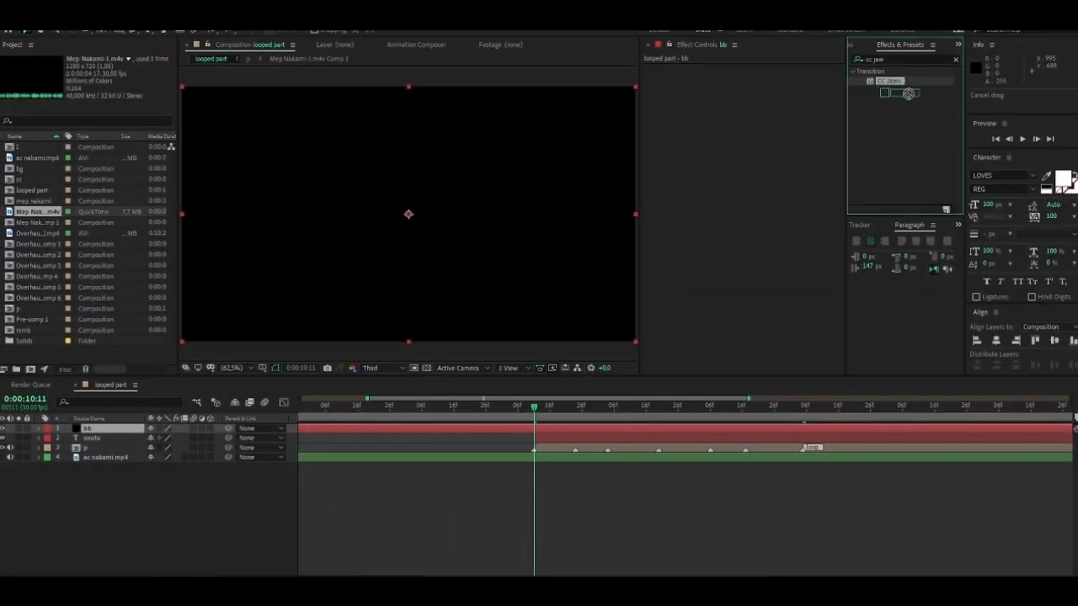
{"action": "left_click_drag", "start_coordinate": [662, 433], "coordinate": [663, 433]}
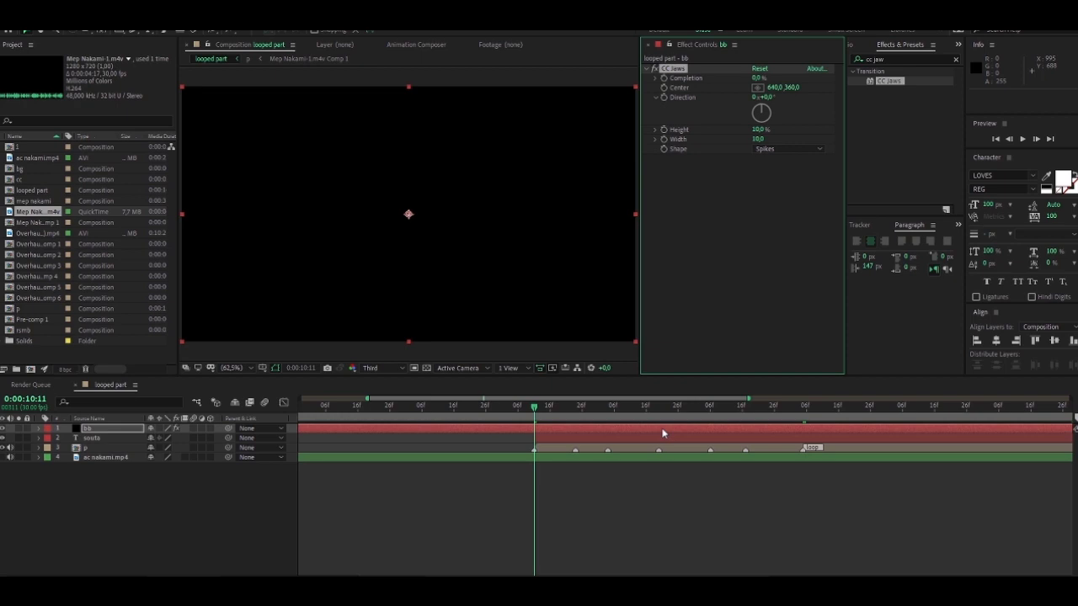
Set CC Jaws Height to 0% and Completion to 90% on the bb layer
{"action": "left_click", "coordinate": [573, 225]}
{"action": "type", "text": "100"}
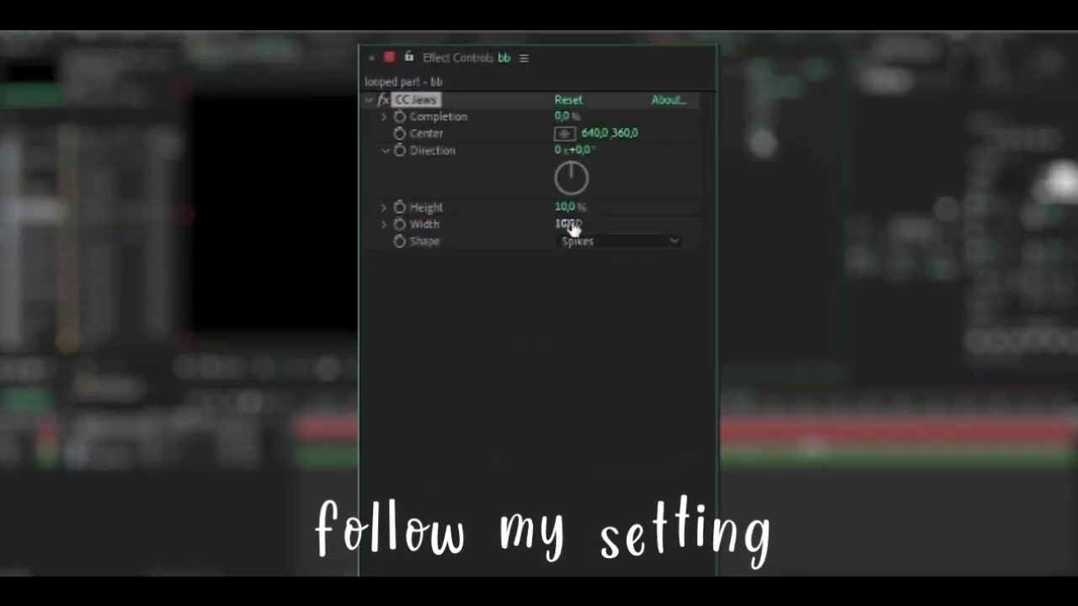
{"action": "left_click", "coordinate": [569, 223]}
{"action": "type", "text": "0"}
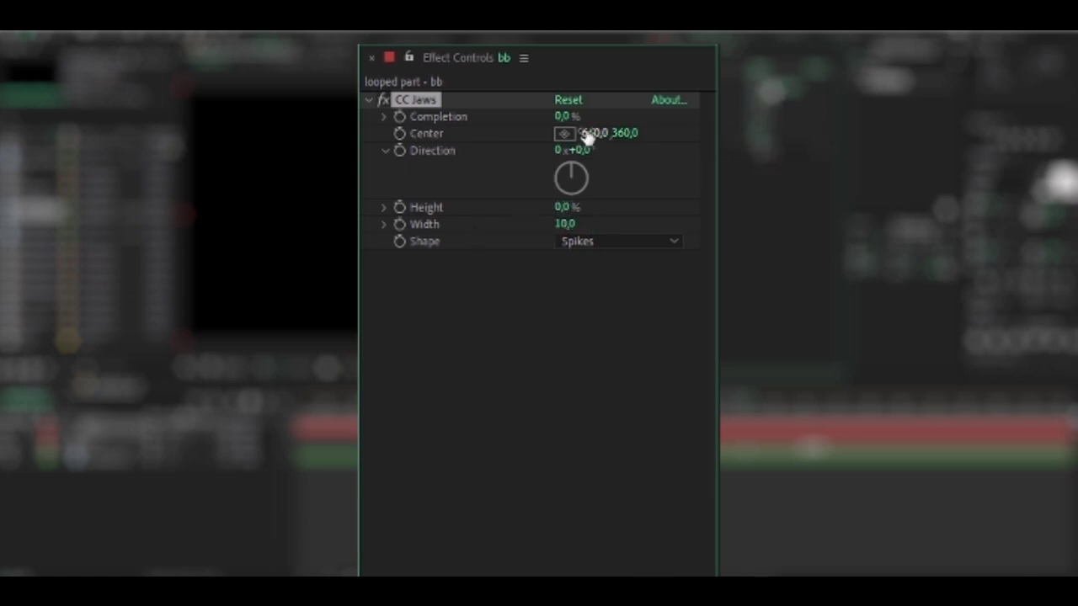
{"action": "type", "text": "90"}
{"action": "key", "text": "Return"}
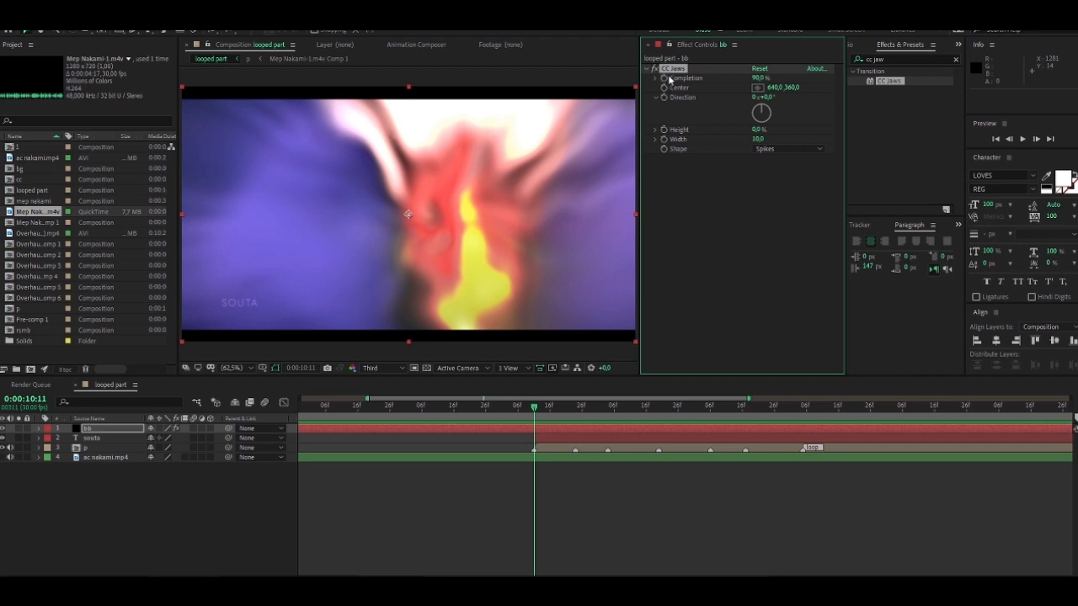
Show bb's 90% Completion keyframe and shift it five frames earlier, toward 0:00:10:06
{"action": "left_click", "coordinate": [539, 432]}
{"action": "key", "text": "u"}
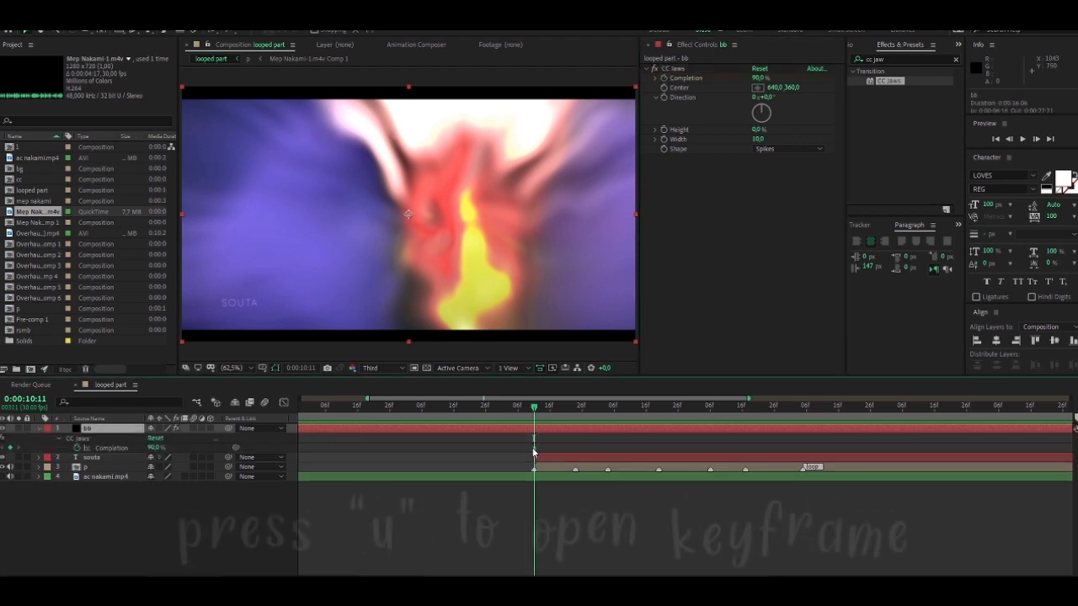
{"action": "scroll", "coordinate": [536, 452], "scroll_direction": "up", "scroll_amount": 2}
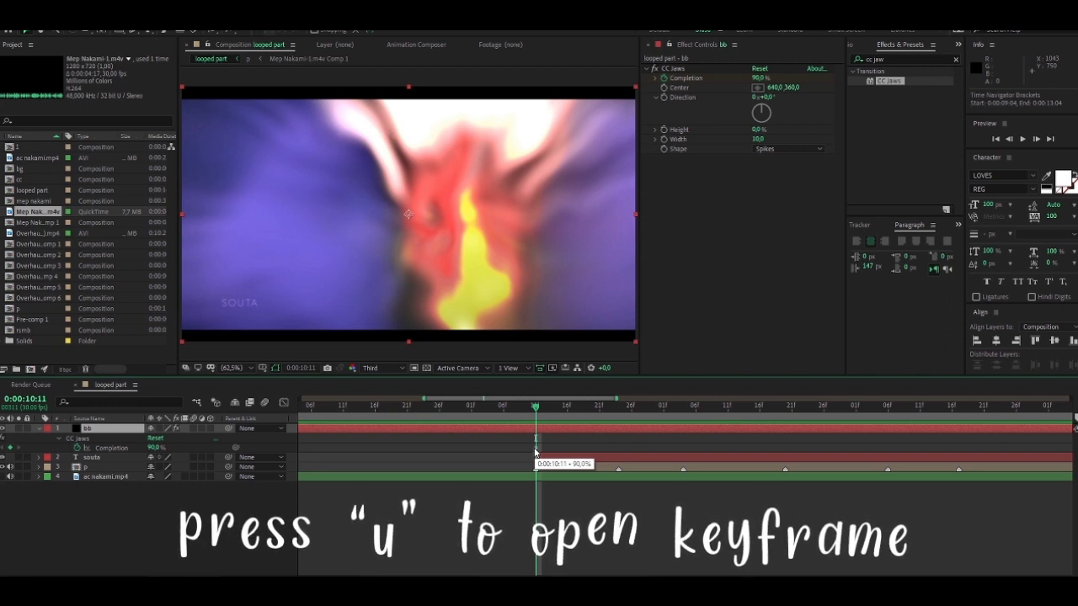
{"action": "key", "text": "Page_Up"}
{"action": "key", "text": "Page_Up"}
{"action": "key", "text": "Page_Up"}
{"action": "key", "text": "Page_Up"}
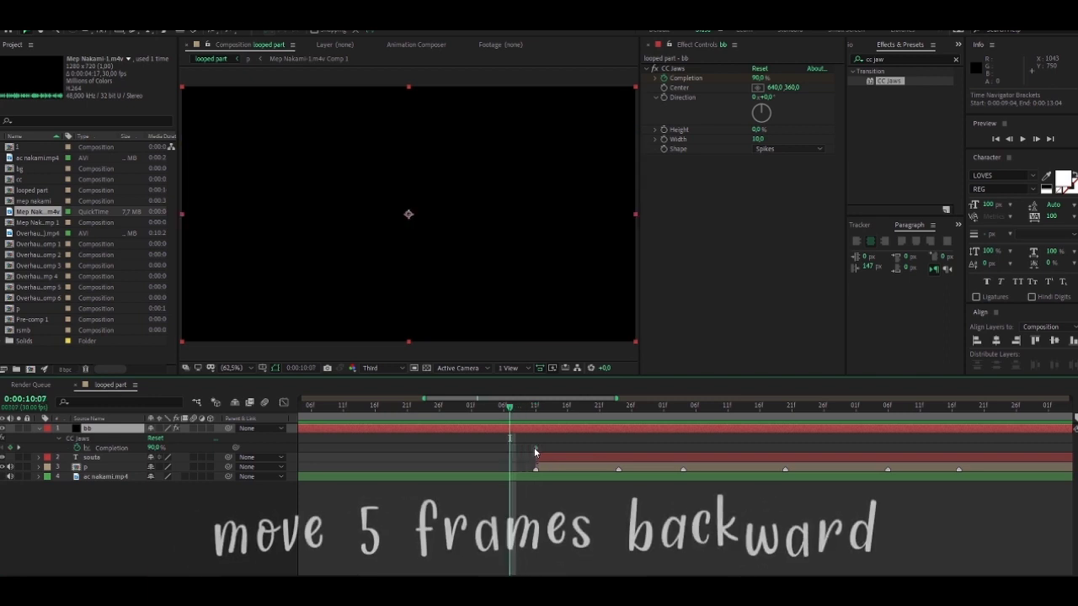
{"action": "key", "text": "Page_Up"}
{"action": "left_click_drag", "start_coordinate": [535, 447], "coordinate": [504, 447]}
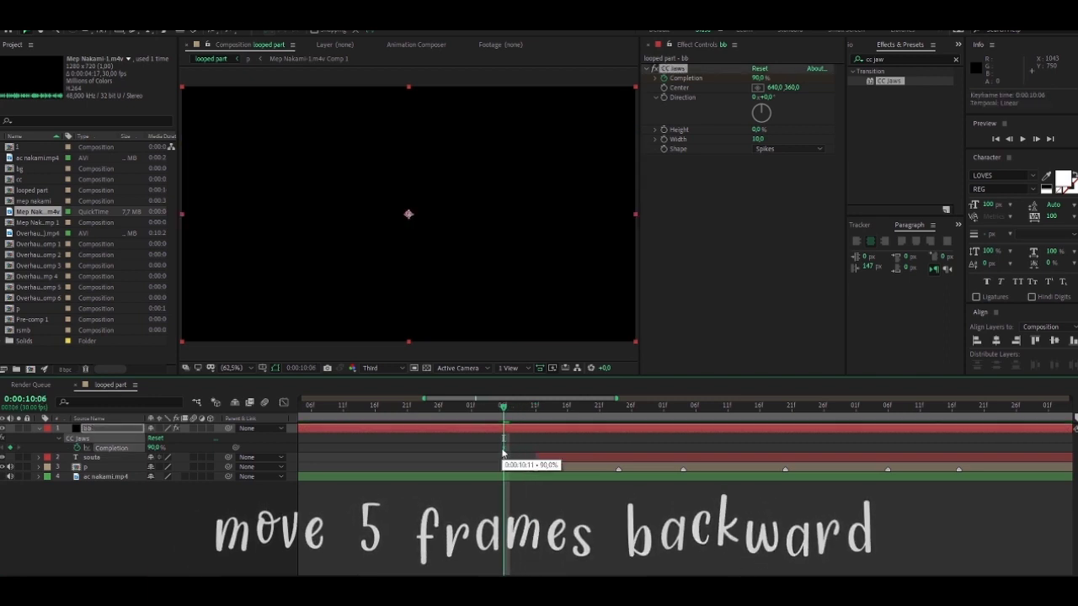
{"action": "left_click", "coordinate": [493, 447]}
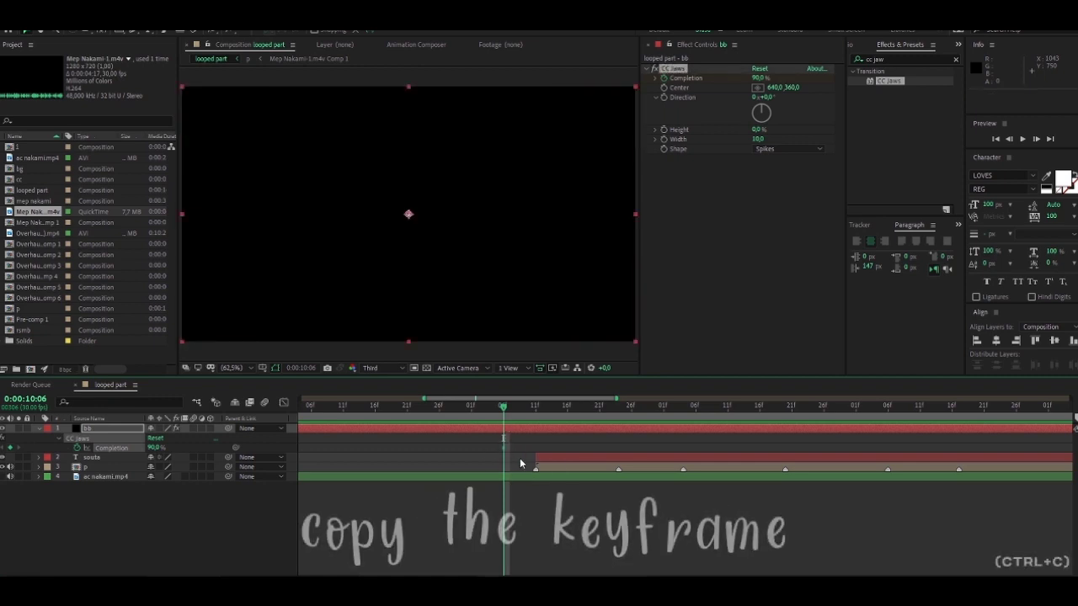
{"action": "right_click", "coordinate": [503, 448]}
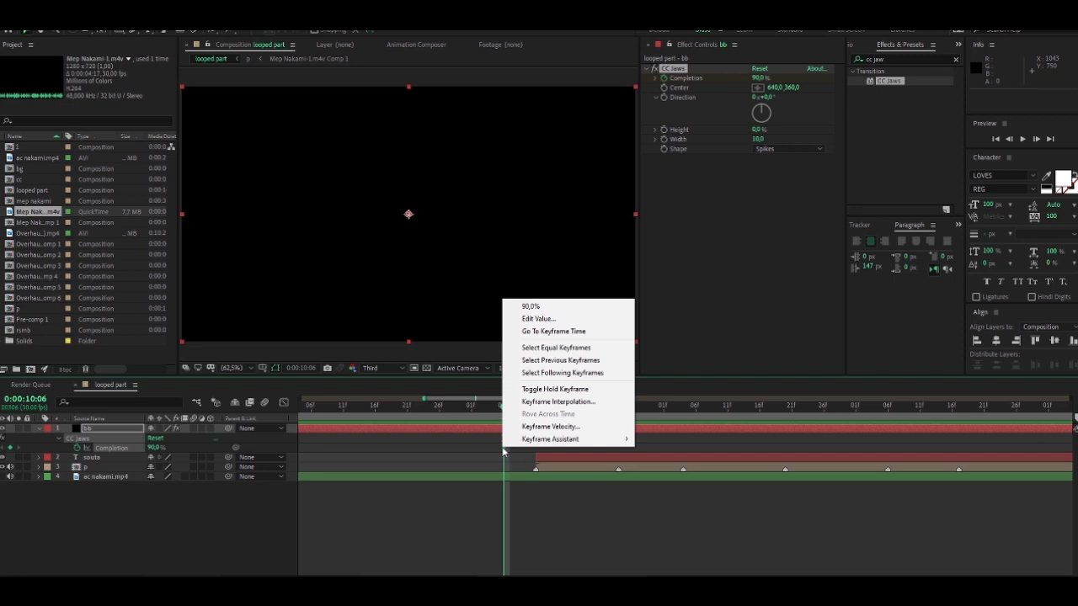
{"action": "left_click", "coordinate": [490, 455]}
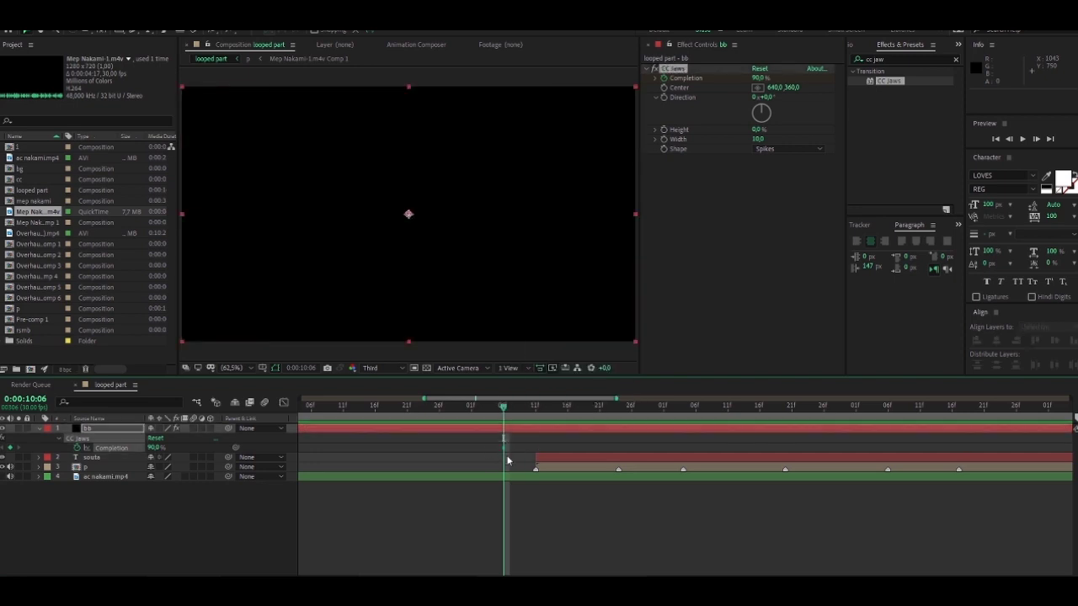
Paste copies of the 90% Completion keyframe on the following beats, around 0:00:10:24
{"action": "left_click", "coordinate": [535, 412]}
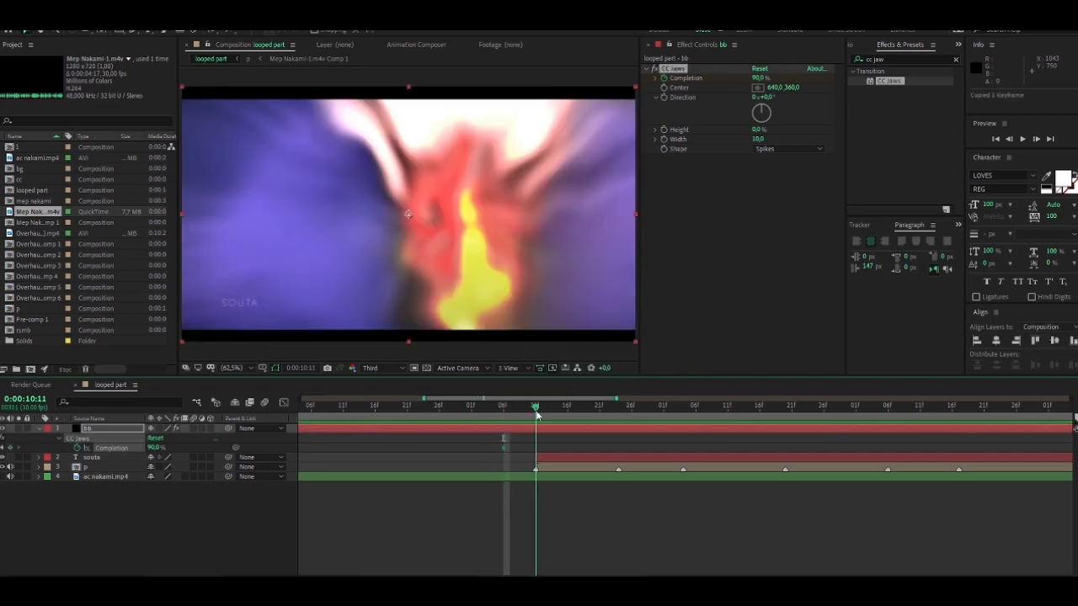
{"action": "key", "text": "Page_Down"}
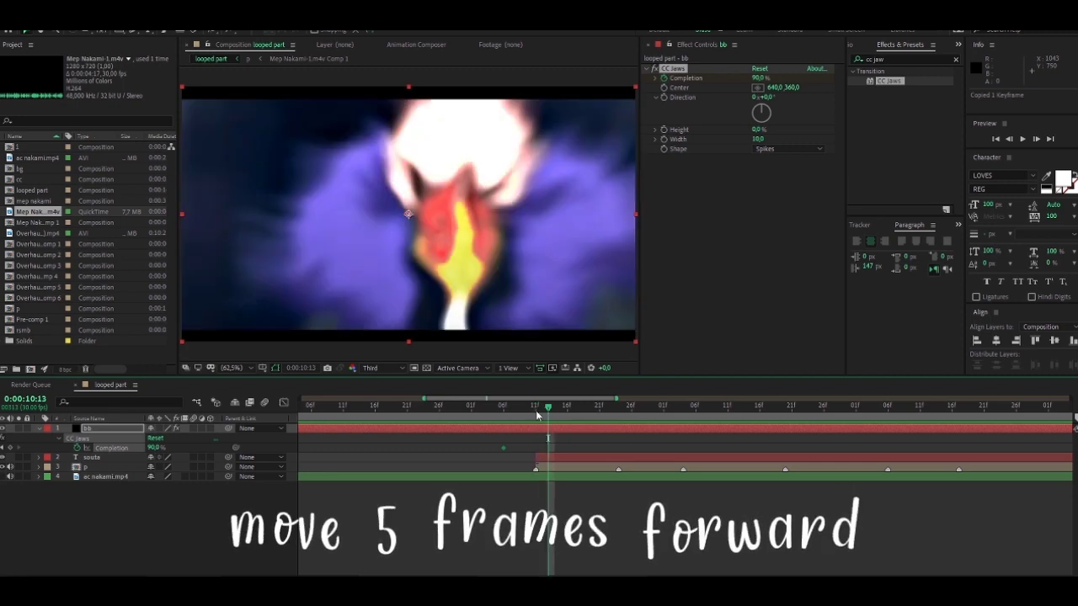
{"action": "key", "text": "Page_Down"}
{"action": "key", "text": "Page_Down"}
{"action": "key", "text": "Page_Down"}
{"action": "key", "text": "Page_Down"}
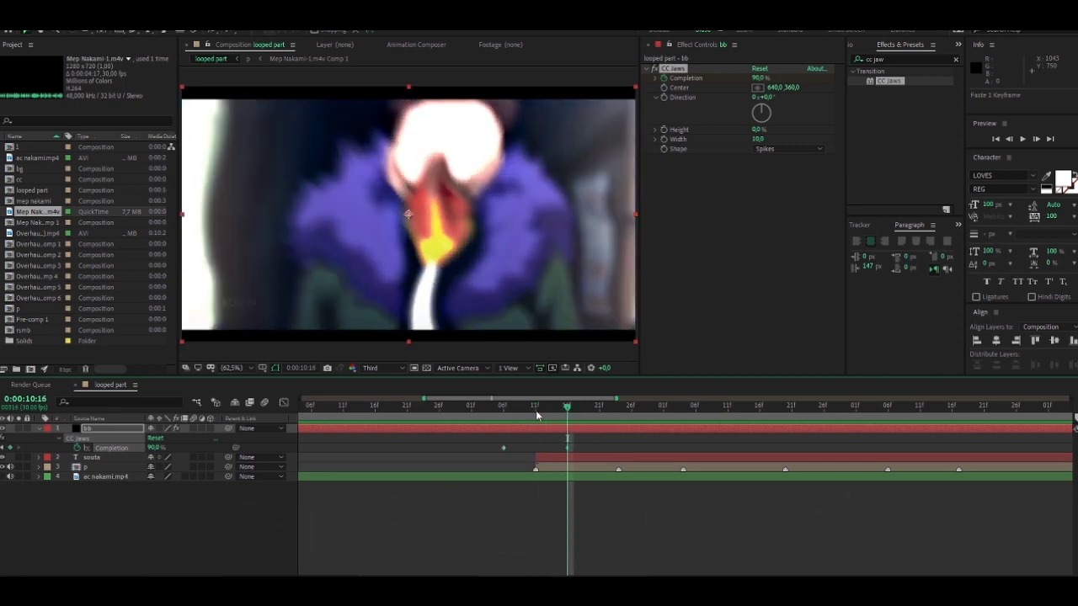
{"action": "key", "text": "ctrl+v"}
{"action": "left_click_drag", "start_coordinate": [571, 410], "coordinate": [620, 431]}
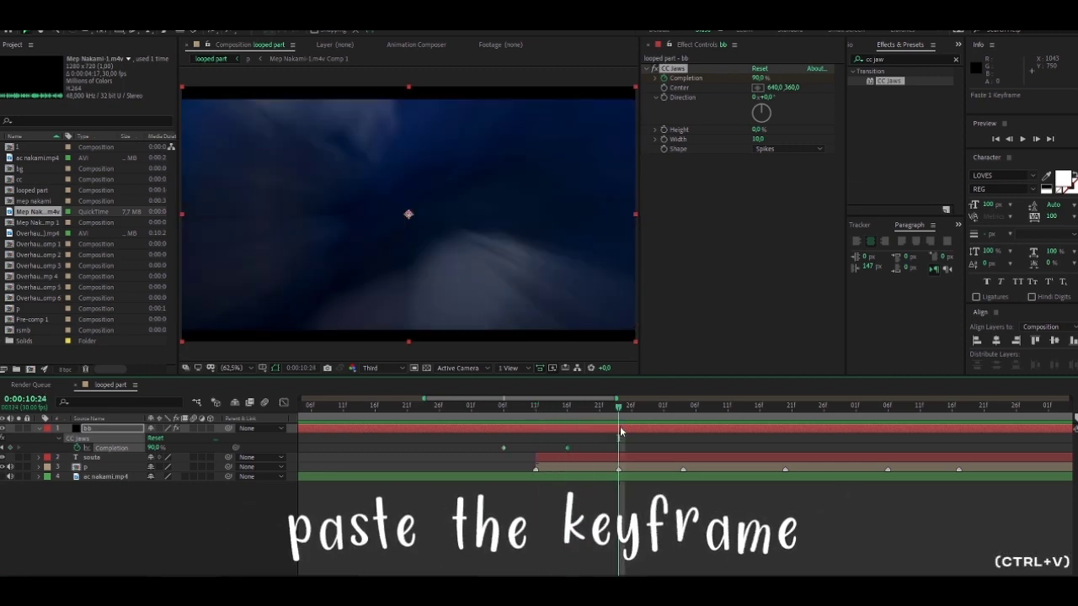
{"action": "key", "text": "Page_Down"}
{"action": "key", "text": "Page_Down"}
{"action": "key", "text": "Page_Down"}
{"action": "key", "text": "Page_Down"}
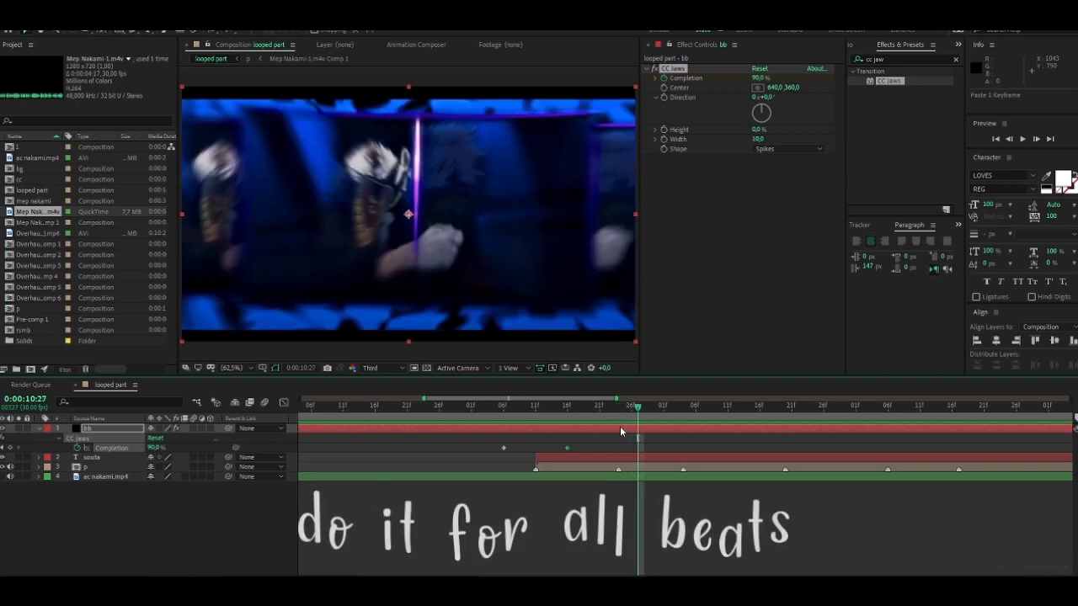
{"action": "key", "text": "Page_Down"}
{"action": "key", "text": "Page_Down"}
{"action": "key", "text": "ctrl+v"}
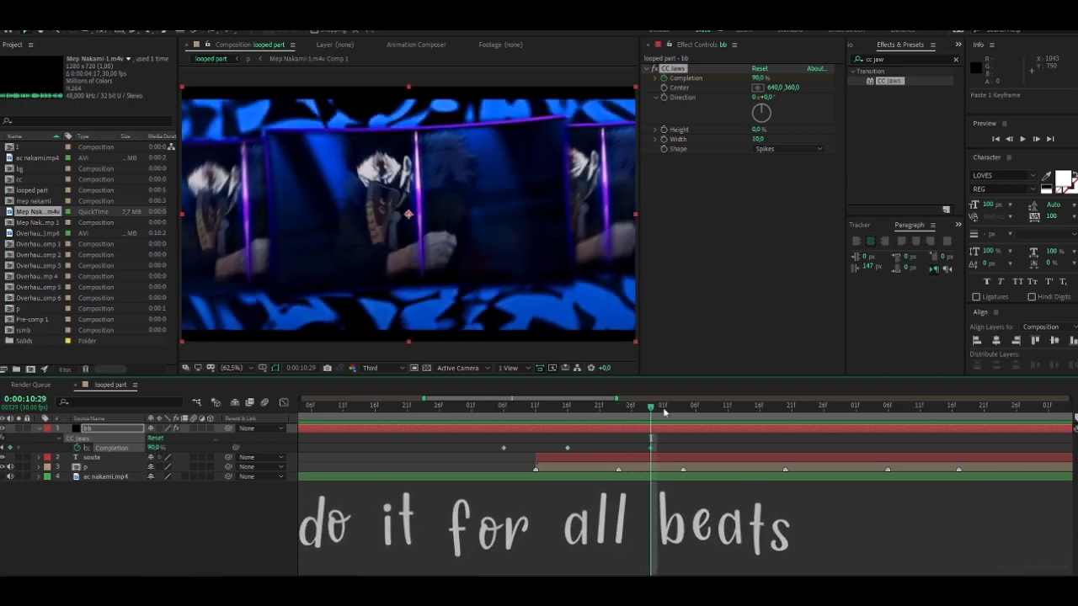
{"action": "key", "text": "Page_Down"}
{"action": "key", "text": "Page_Down"}
{"action": "key", "text": "Page_Down"}
{"action": "key", "text": "Page_Down"}
{"action": "key", "text": "Page_Down"}
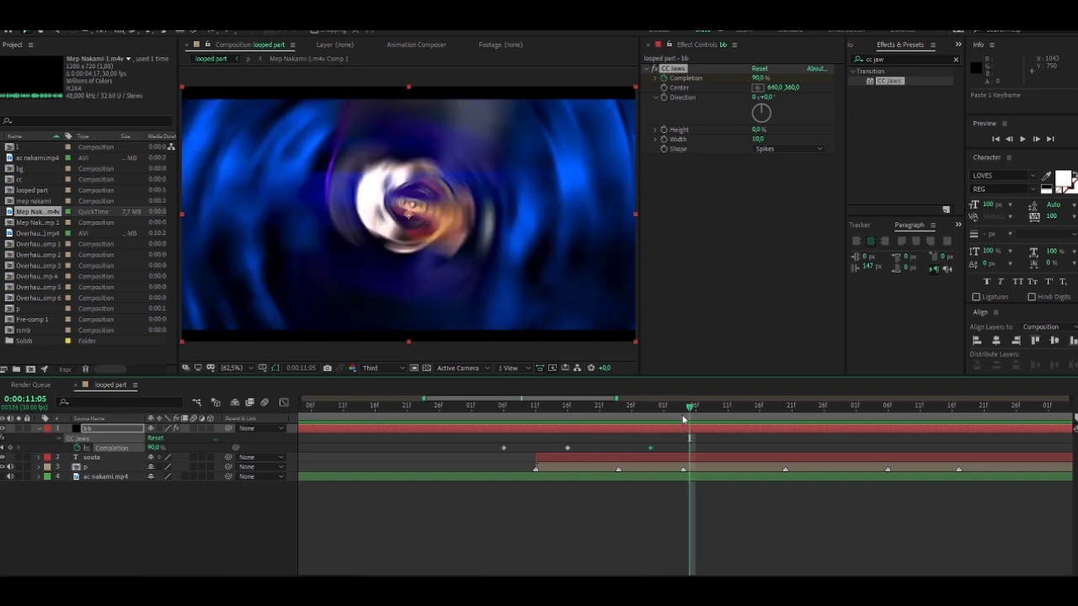
{"action": "key", "text": "Page_Down"}
{"action": "key", "text": "Page_Down"}
{"action": "key", "text": "Page_Down"}
{"action": "key", "text": "Page_Down"}
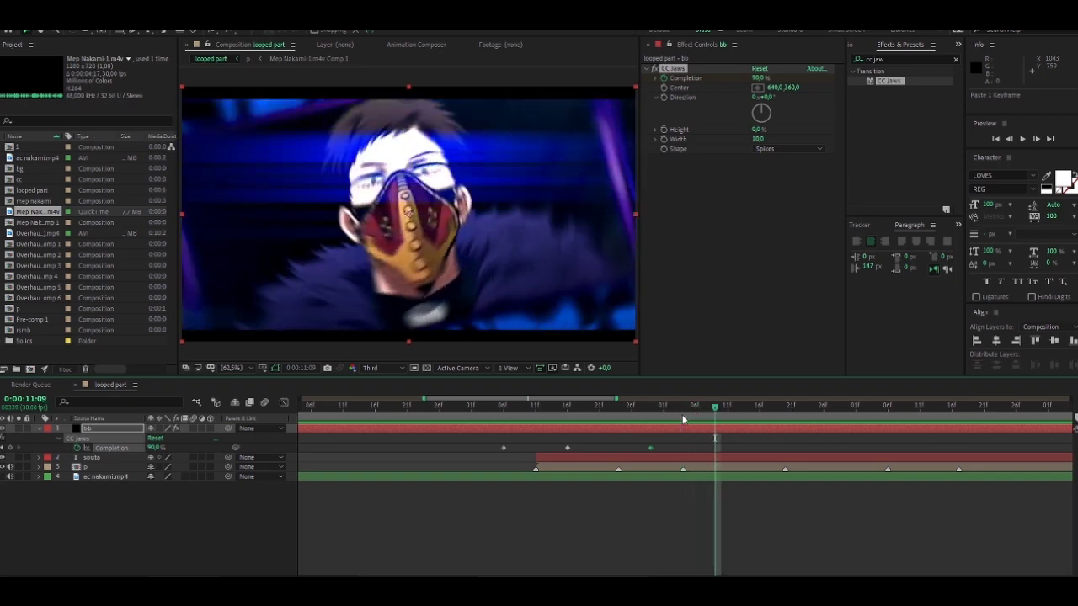
Preview the CC Jaws transition and scroll the timeline to see all Completion keyframes
{"action": "key", "text": "space"}
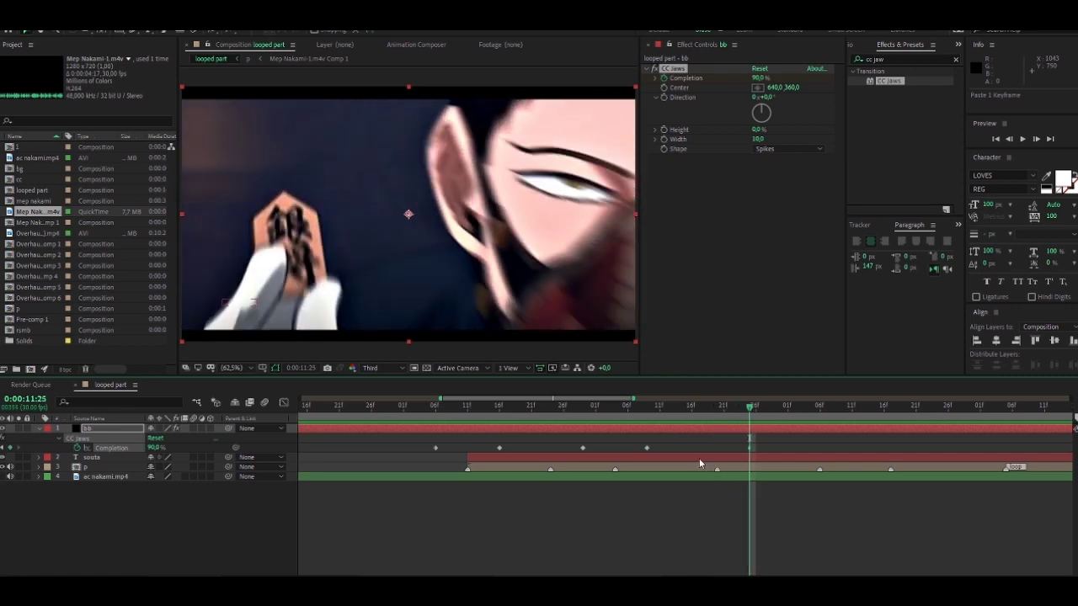
{"action": "scroll", "coordinate": [674, 446], "scroll_direction": "right", "scroll_amount": 2}
{"action": "left_click_drag", "start_coordinate": [665, 412], "coordinate": [731, 431]}
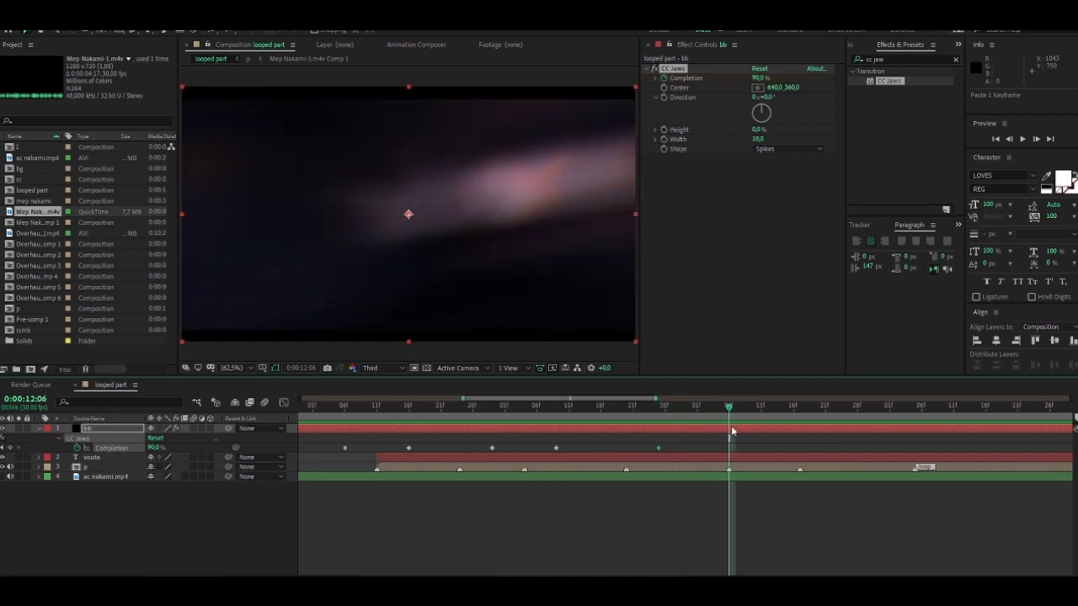
{"action": "key", "text": "space"}
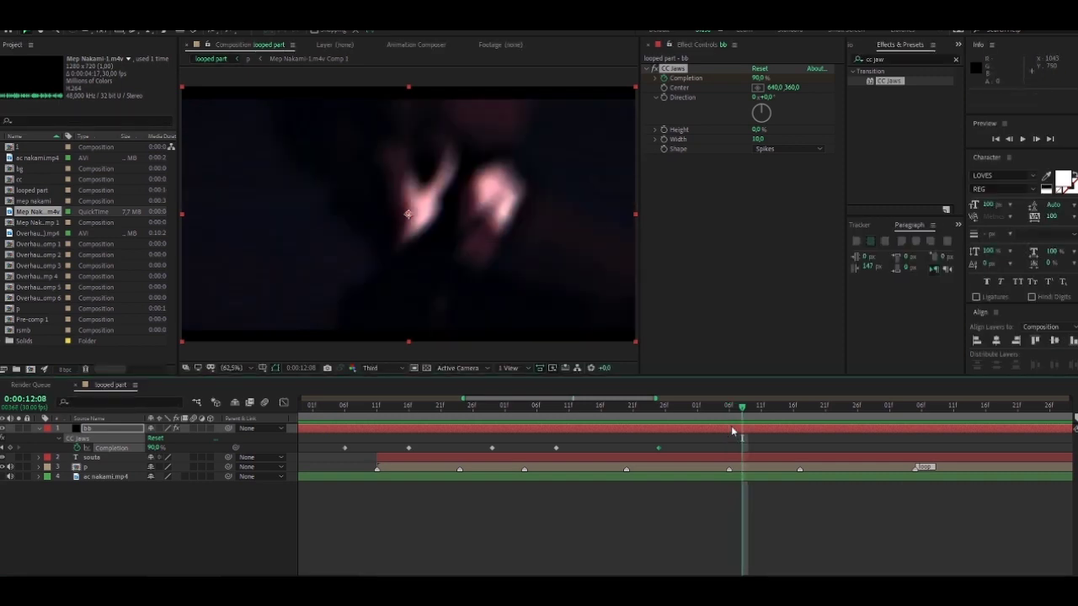
{"action": "key", "text": "space"}
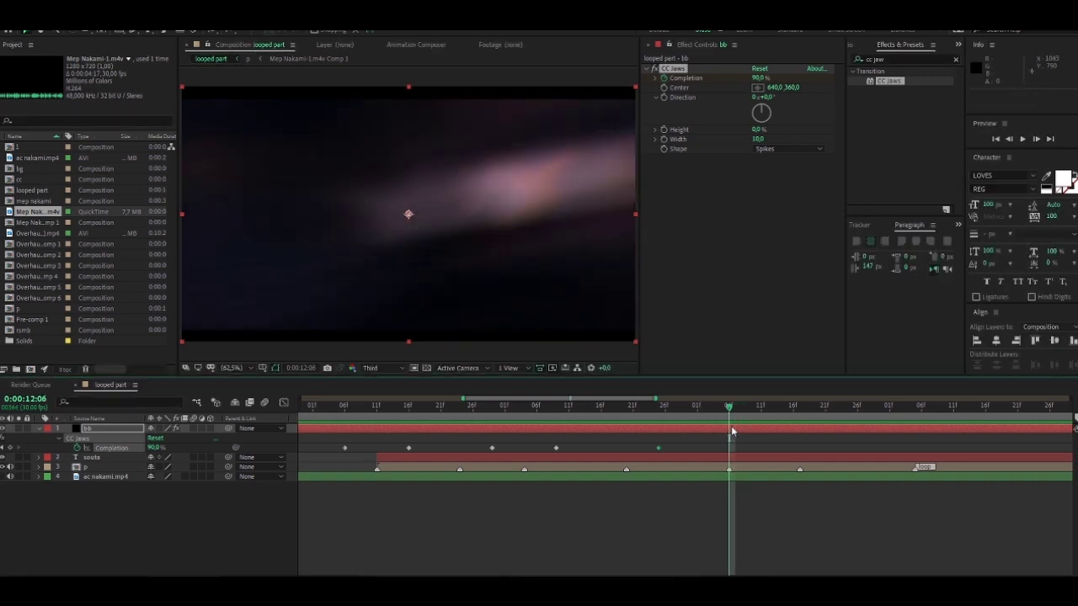
{"action": "key", "text": "space"}
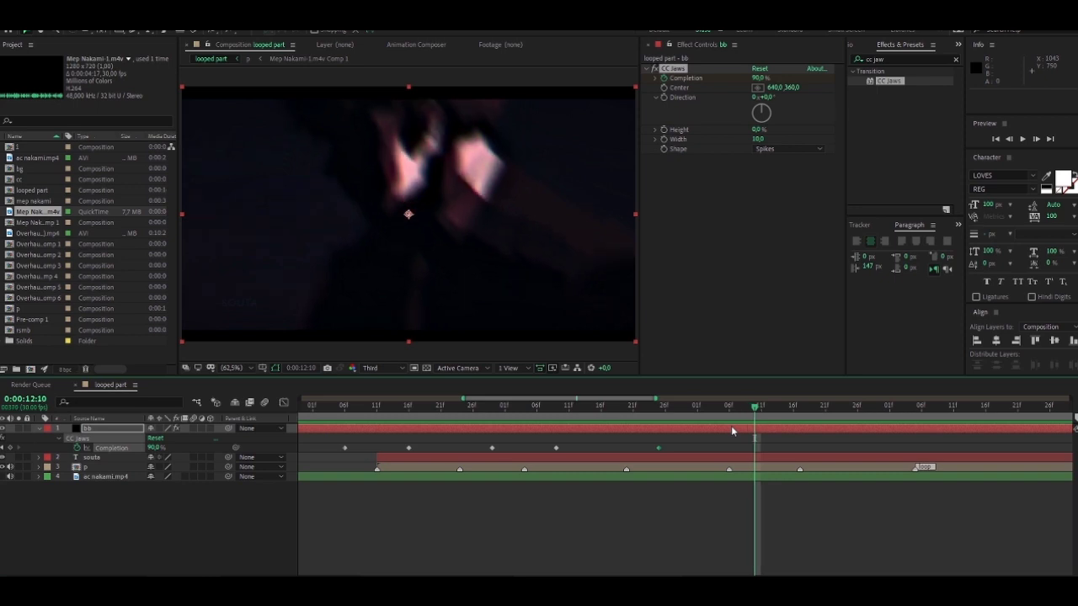
{"action": "scroll", "coordinate": [732, 431], "scroll_direction": "right", "scroll_amount": 3}
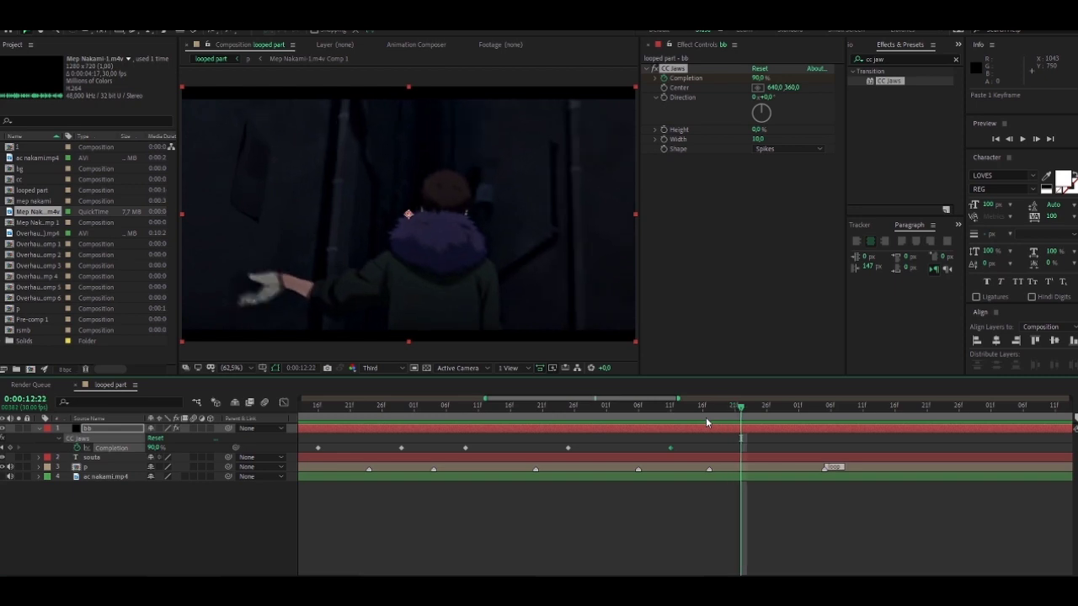
{"action": "scroll", "coordinate": [691, 451], "scroll_direction": "down", "scroll_amount": 2}
{"action": "scroll", "coordinate": [690, 451], "scroll_direction": "down", "scroll_amount": 2}
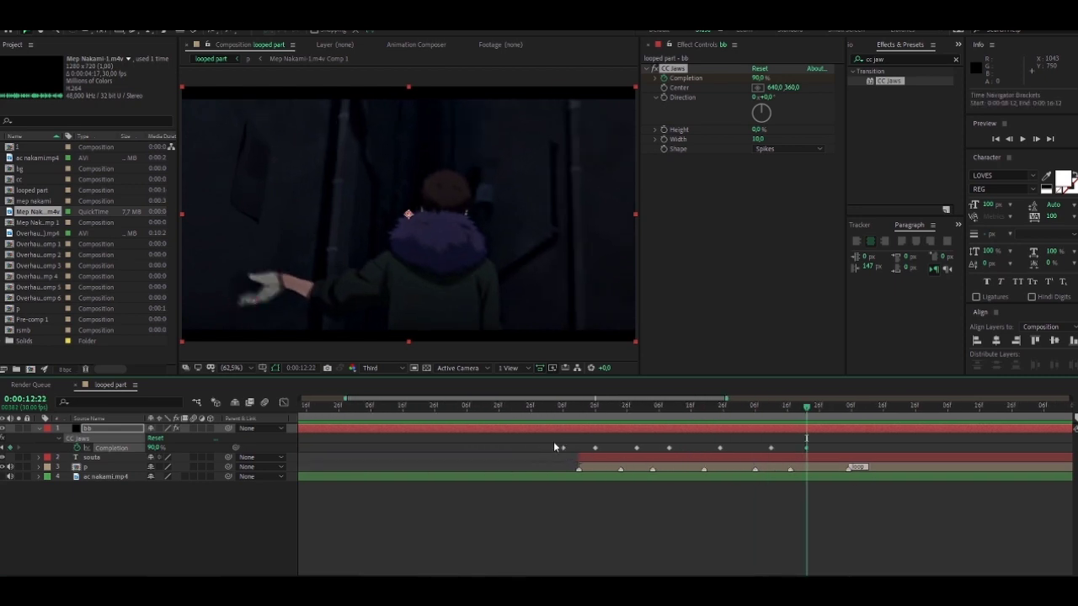
Apply Easy Ease to all bb Completion keyframes and scrub 0:00:10:06–0:00:10:16 to check
{"action": "left_click_drag", "start_coordinate": [553, 441], "coordinate": [826, 454]}
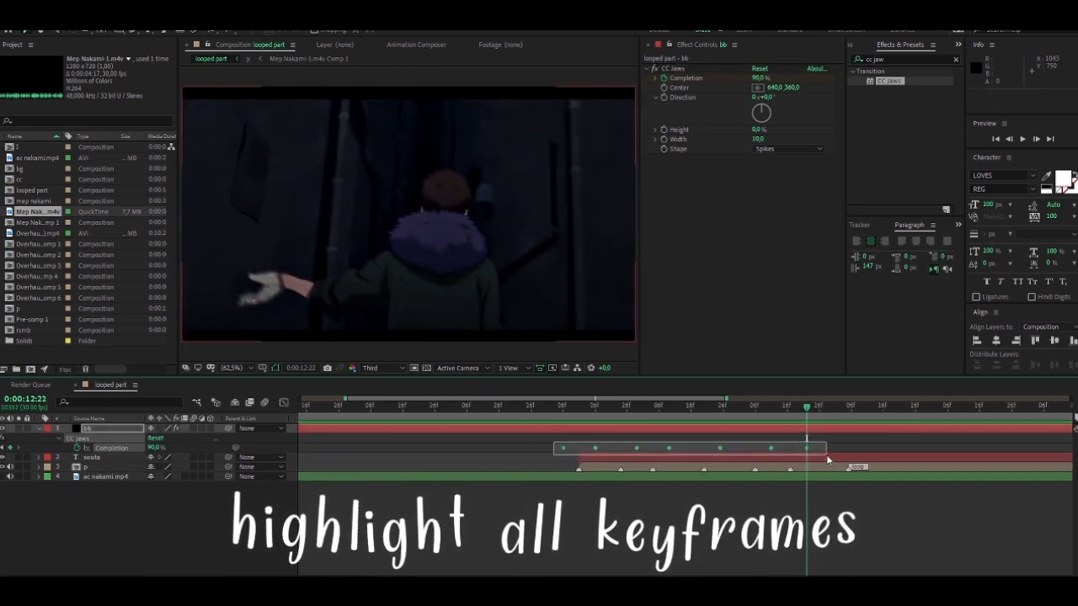
{"action": "key", "text": "F9"}
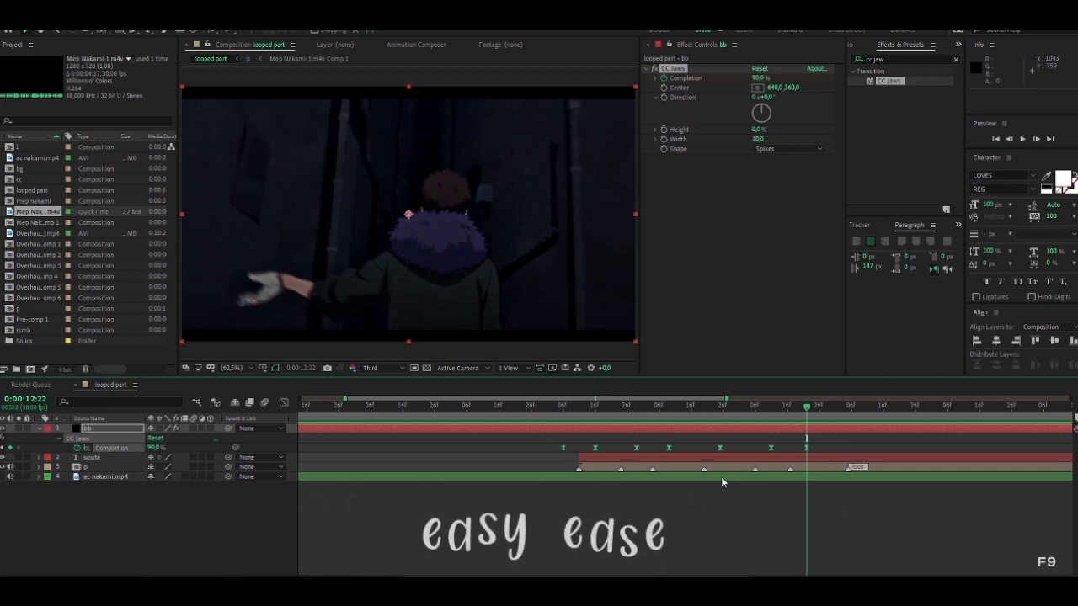
{"action": "scroll", "coordinate": [569, 439], "scroll_direction": "up", "scroll_amount": 2}
{"action": "left_click", "coordinate": [551, 405]}
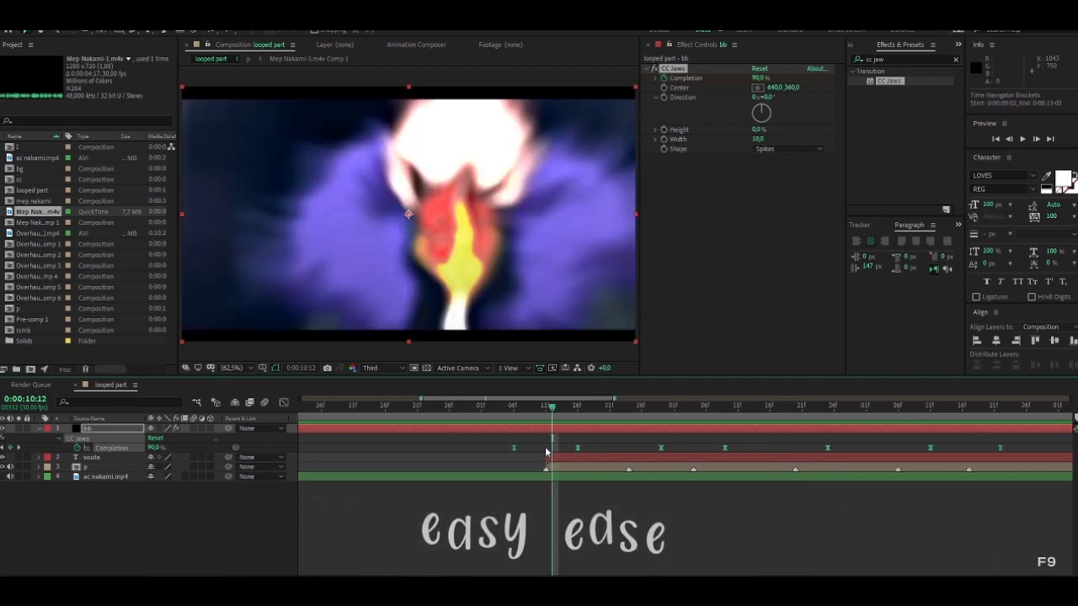
{"action": "left_click_drag", "start_coordinate": [552, 407], "coordinate": [515, 416]}
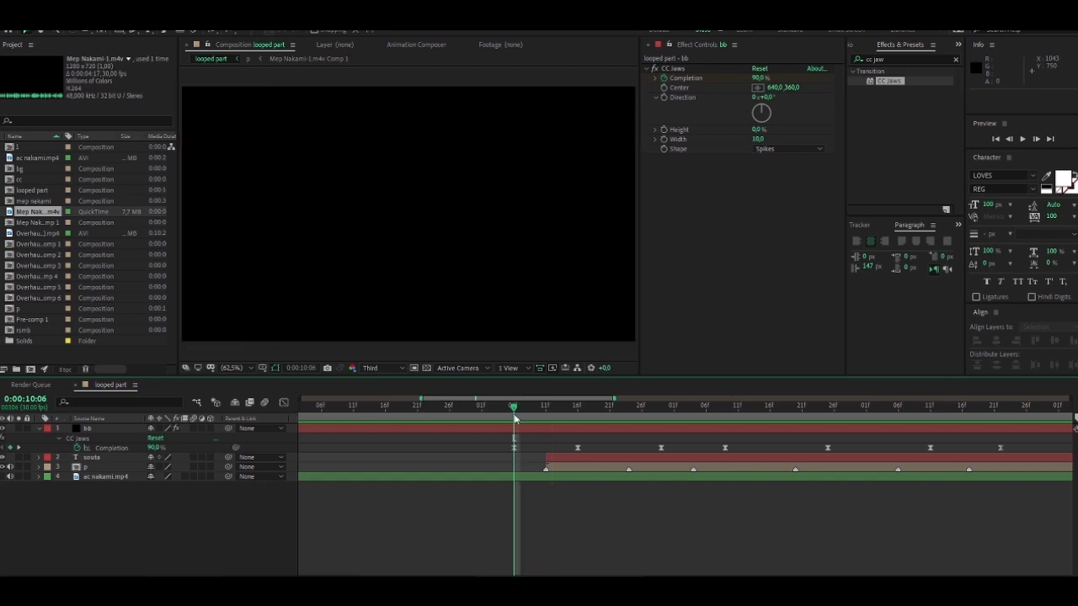
{"action": "left_click", "coordinate": [544, 414]}
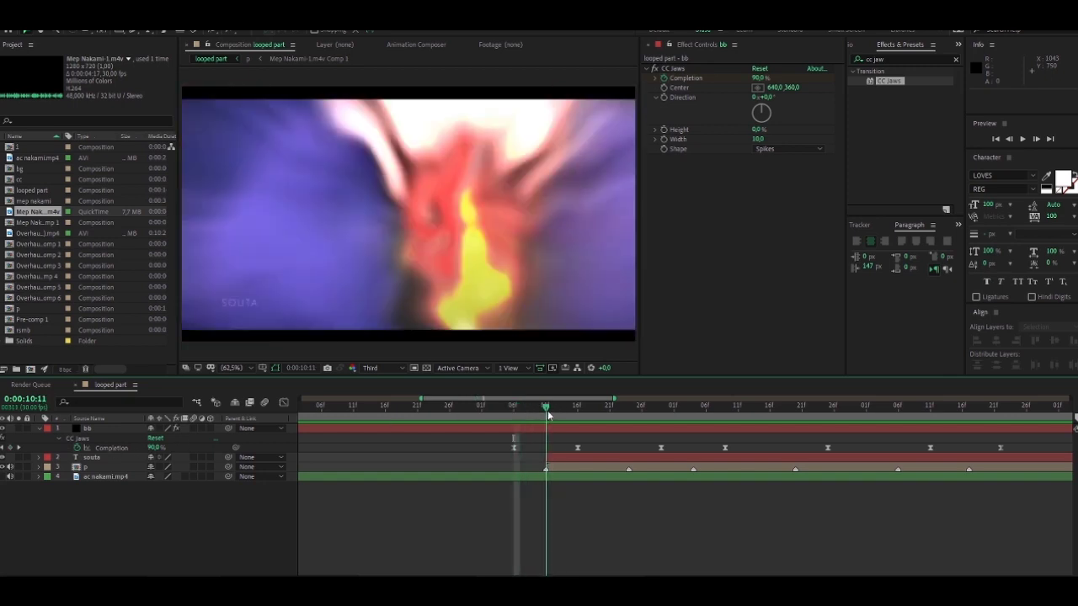
{"action": "left_click_drag", "start_coordinate": [548, 412], "coordinate": [577, 406]}
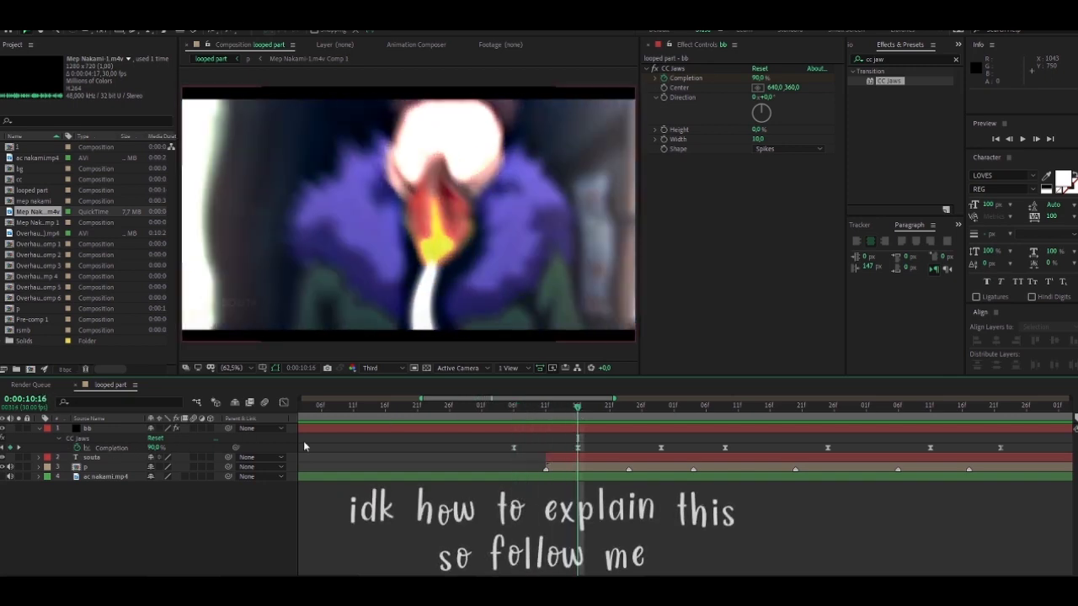
Set the early Completion keyframes to 80% and 90%, then play back the change
{"action": "left_click_drag", "start_coordinate": [170, 448], "coordinate": [160, 448]}
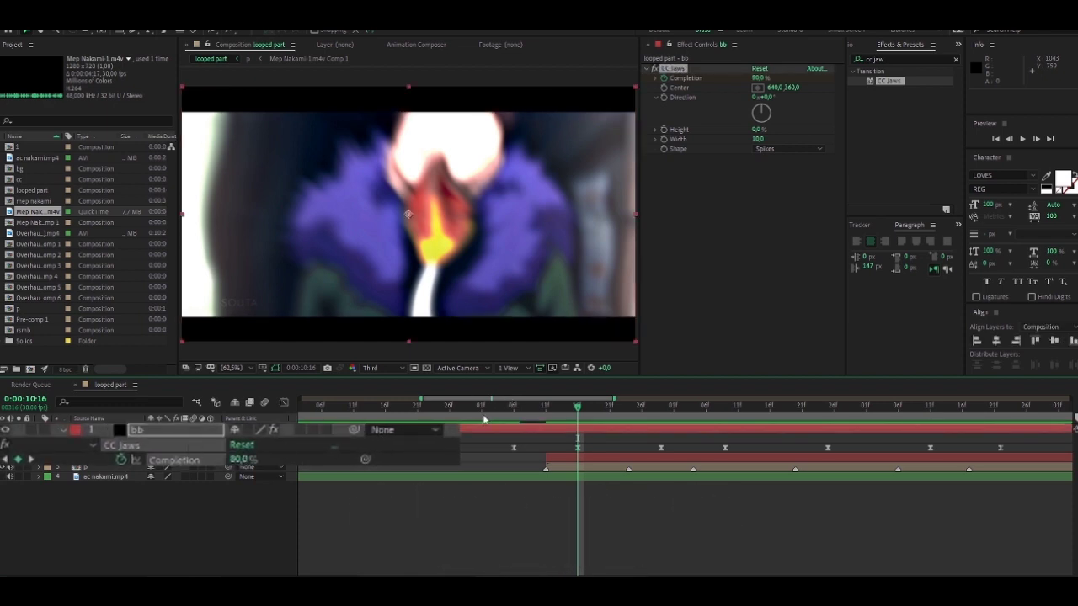
{"action": "mouse_move", "coordinate": [484, 418]}
{"action": "left_mouse_down"}
{"action": "mouse_move", "coordinate": [444, 418]}
{"action": "mouse_move", "coordinate": [573, 419]}
{"action": "mouse_move", "coordinate": [613, 430]}
{"action": "left_mouse_up"}
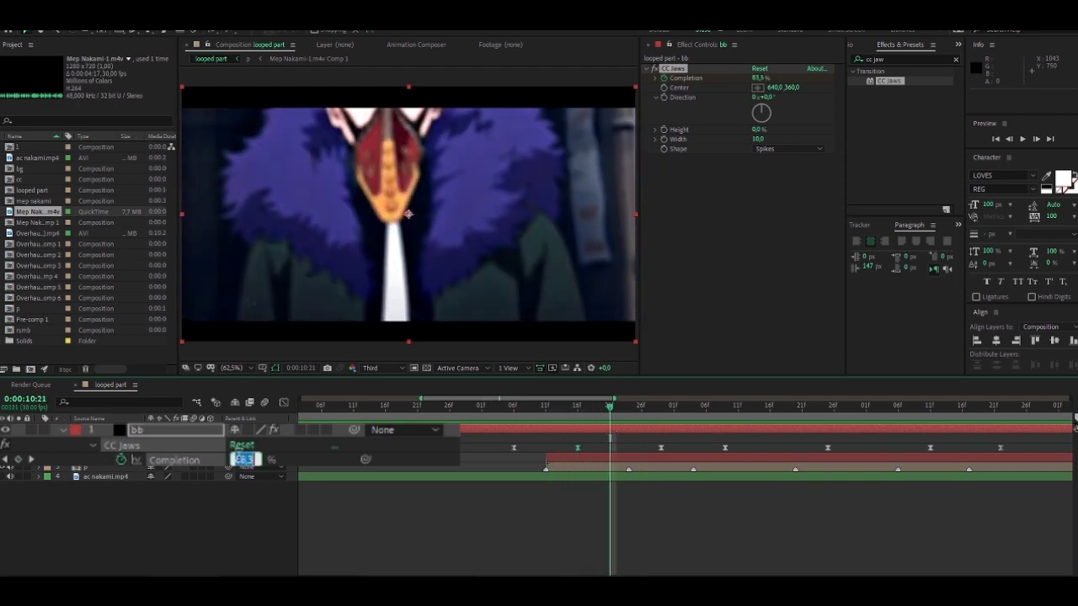
{"action": "type", "text": "90"}
{"action": "key", "text": "Return"}
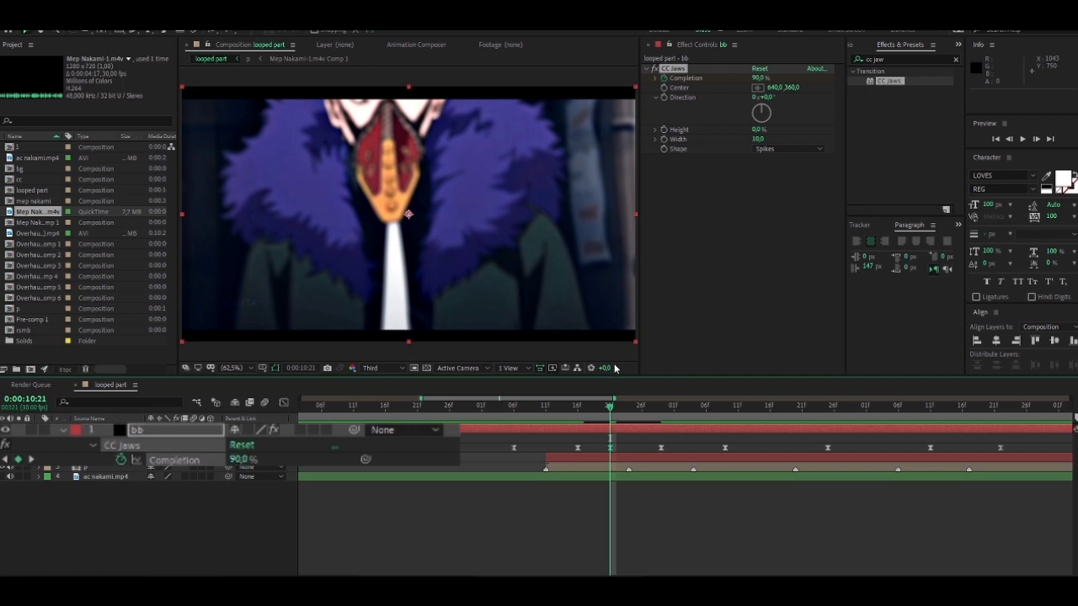
{"action": "left_click_drag", "start_coordinate": [595, 405], "coordinate": [471, 401]}
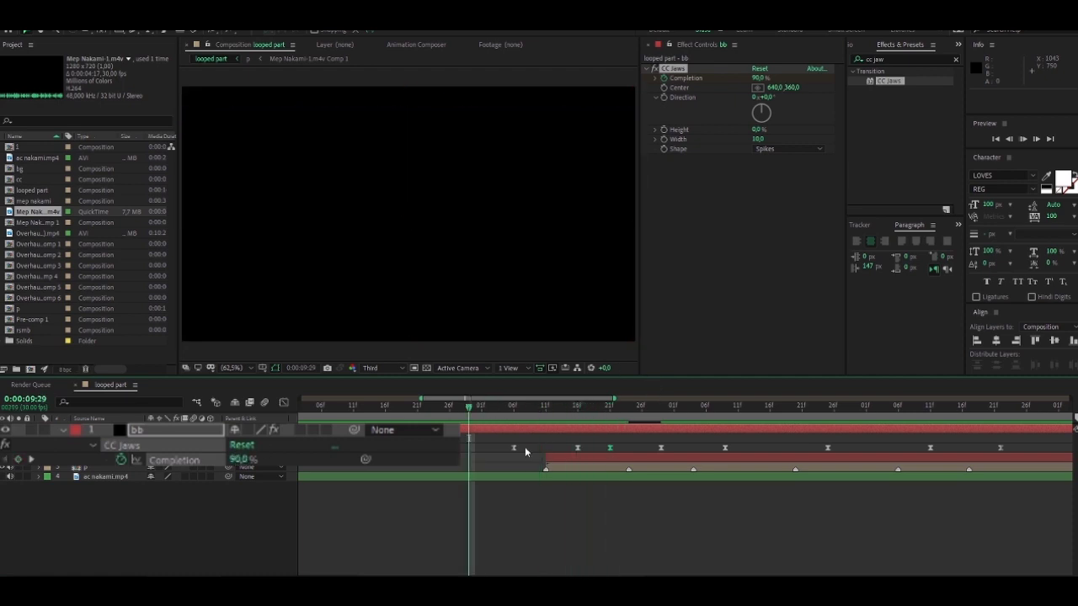
{"action": "key", "text": "space"}
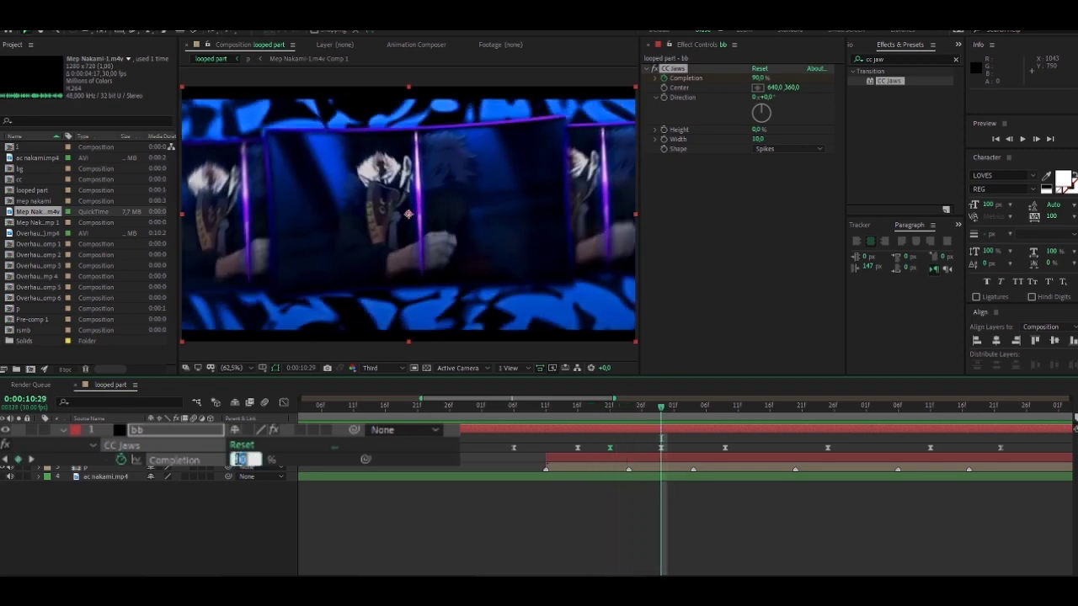
Set the Completion keyframe at 0:00:11:09 to 95%
{"action": "key", "text": "Return"}
{"action": "scroll", "coordinate": [639, 473], "scroll_direction": "right", "scroll_amount": 3}
{"action": "scroll", "coordinate": [571, 418], "scroll_direction": "right", "scroll_amount": 3}
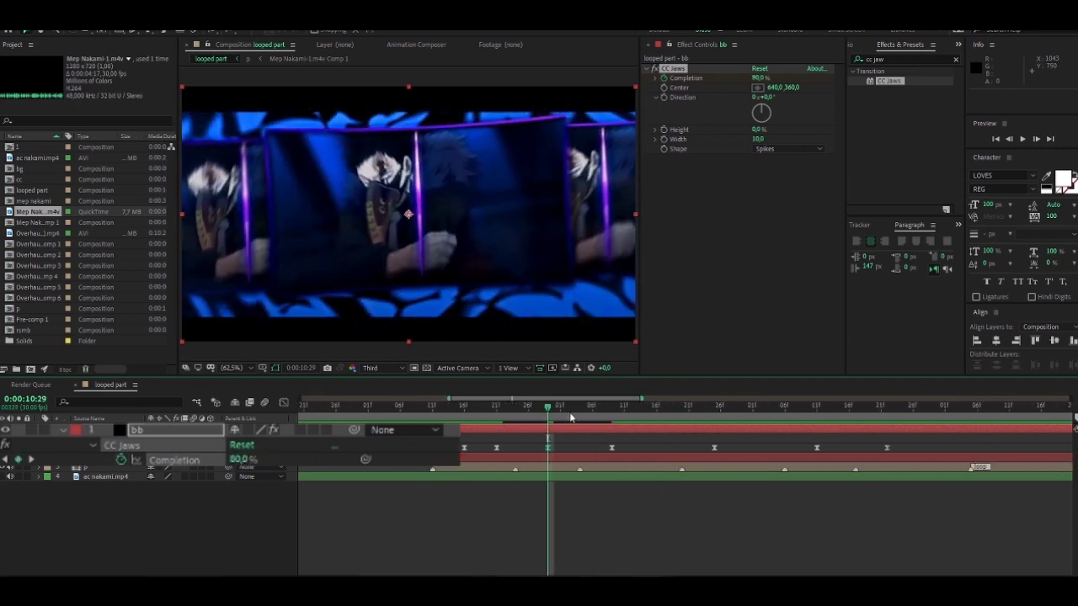
{"action": "left_click_drag", "start_coordinate": [555, 413], "coordinate": [611, 409]}
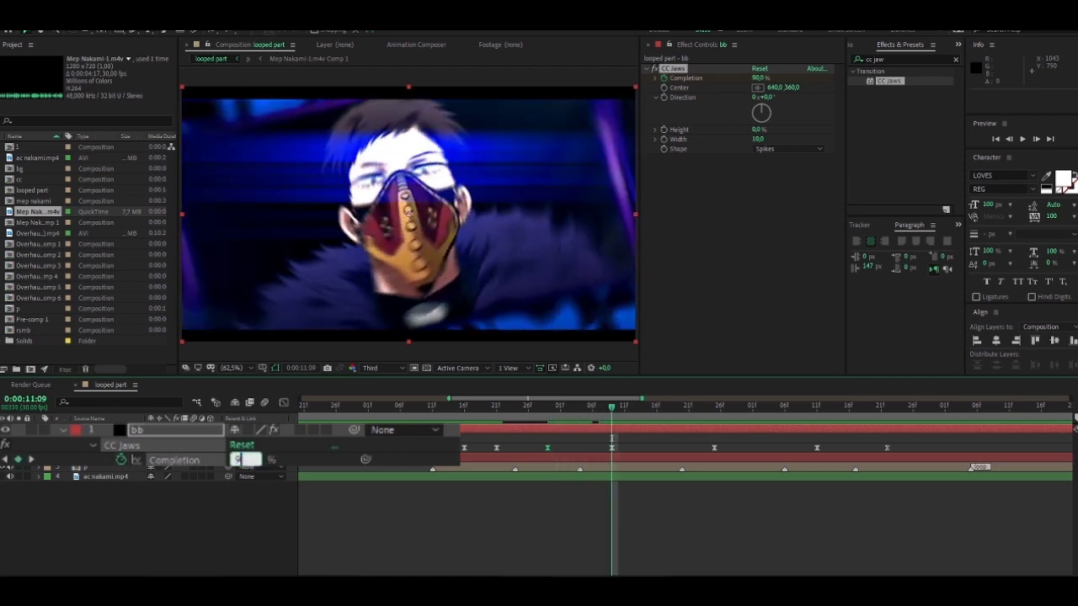
{"action": "type", "text": "95"}
{"action": "key", "text": "Return"}
Set Completion to 80% at 0:00:11:25, 90% at 0:00:12:06 and 80% at 0:00:12:11
{"action": "scroll", "coordinate": [580, 429], "scroll_direction": "right", "scroll_amount": 3}
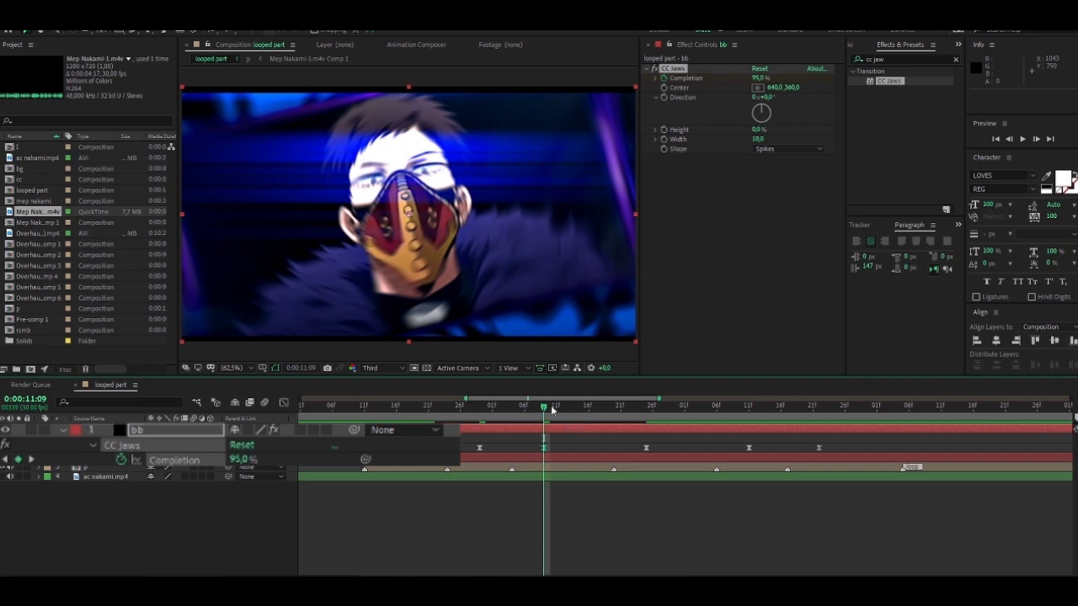
{"action": "left_click_drag", "start_coordinate": [551, 410], "coordinate": [646, 430]}
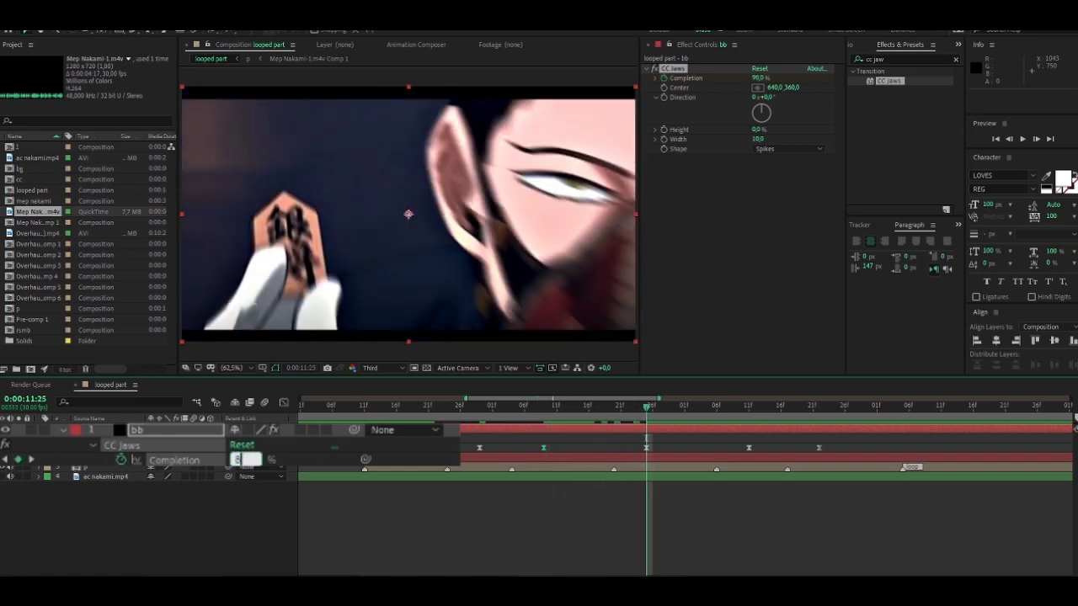
{"action": "key", "text": "Return"}
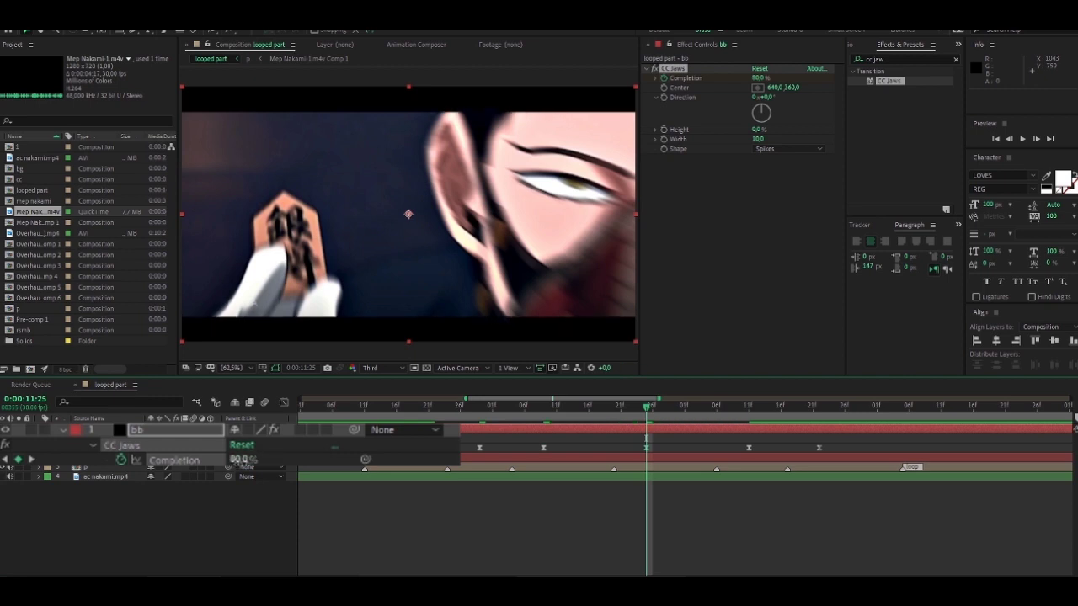
{"action": "scroll", "coordinate": [555, 495], "scroll_direction": "right", "scroll_amount": 4}
{"action": "mouse_move", "coordinate": [558, 408]}
{"action": "left_mouse_down"}
{"action": "mouse_move", "coordinate": [656, 419]}
{"action": "mouse_move", "coordinate": [627, 415]}
{"action": "left_mouse_up"}
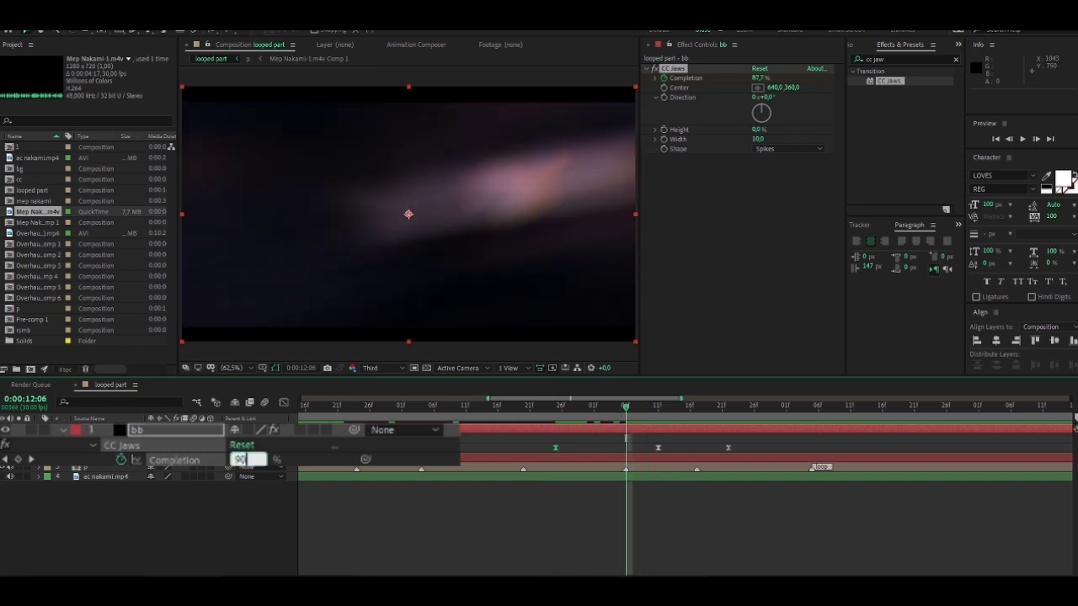
{"action": "left_click", "coordinate": [658, 410]}
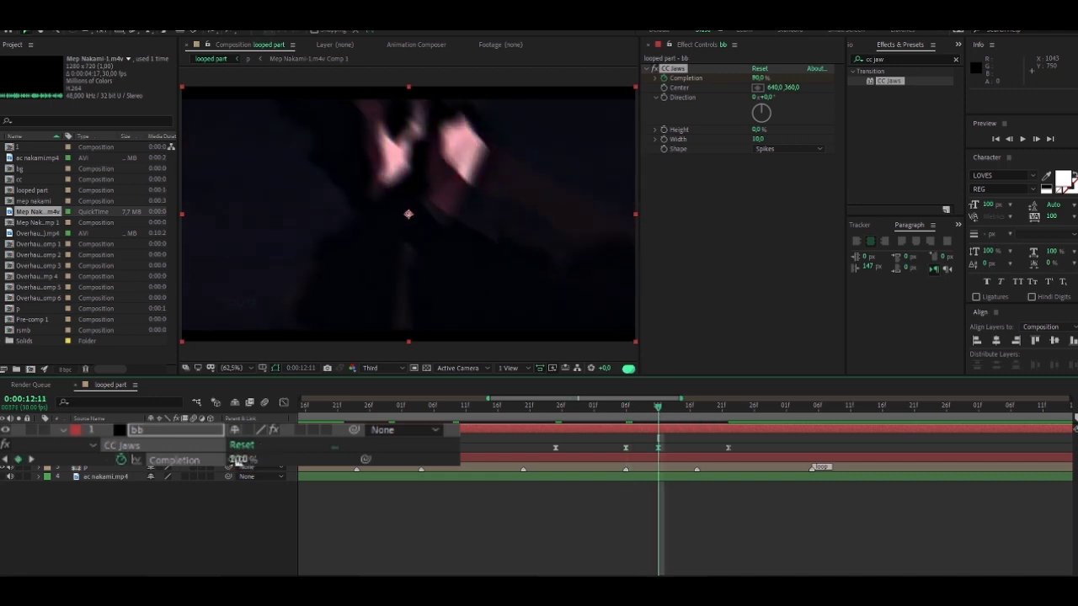
{"action": "scroll", "coordinate": [592, 488], "scroll_direction": "right", "scroll_amount": 2}
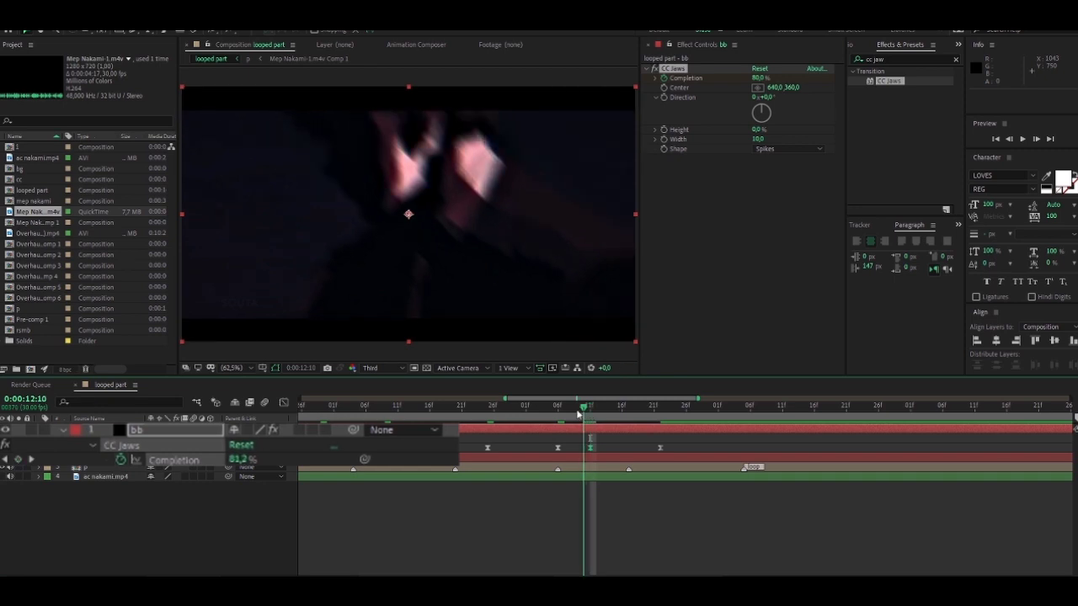
{"action": "left_click_drag", "start_coordinate": [589, 410], "coordinate": [462, 410]}
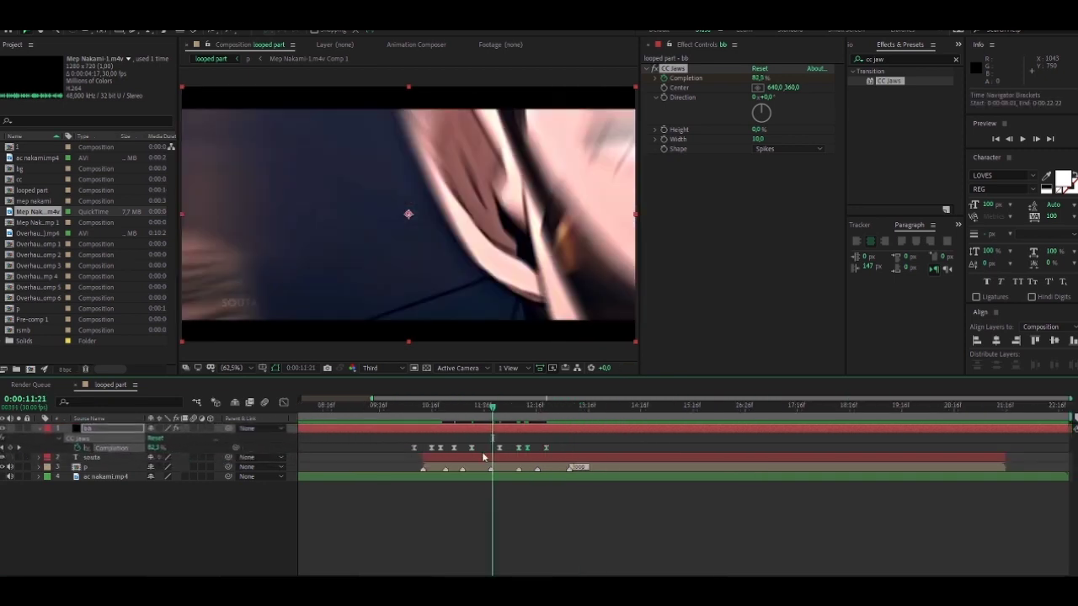
{"action": "scroll", "coordinate": [415, 415], "scroll_direction": "left", "scroll_amount": 2}
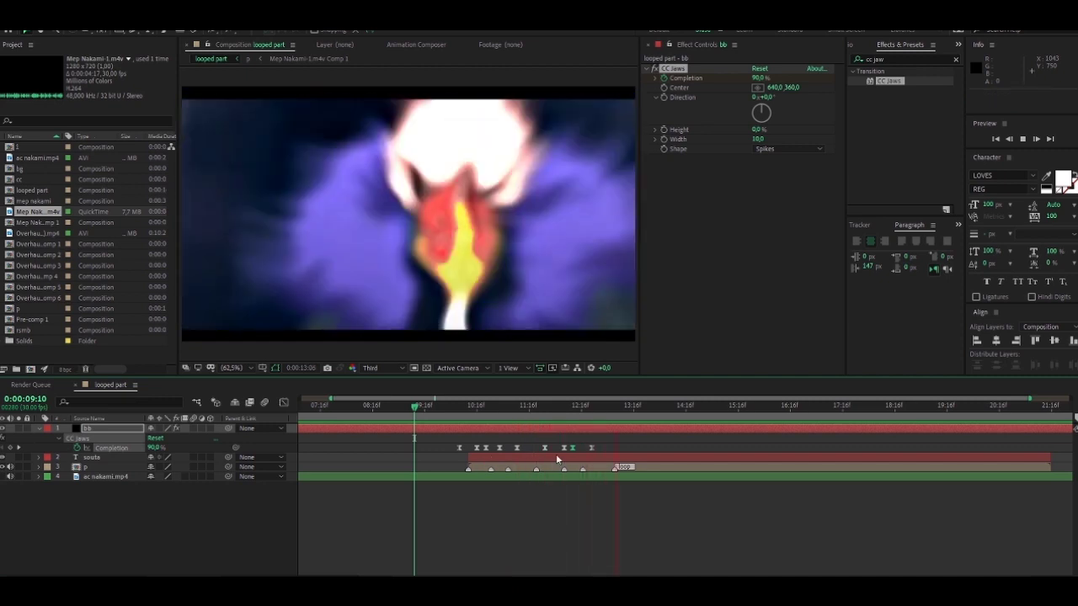
{"action": "scroll", "coordinate": [579, 442], "scroll_direction": "up", "scroll_amount": 3}
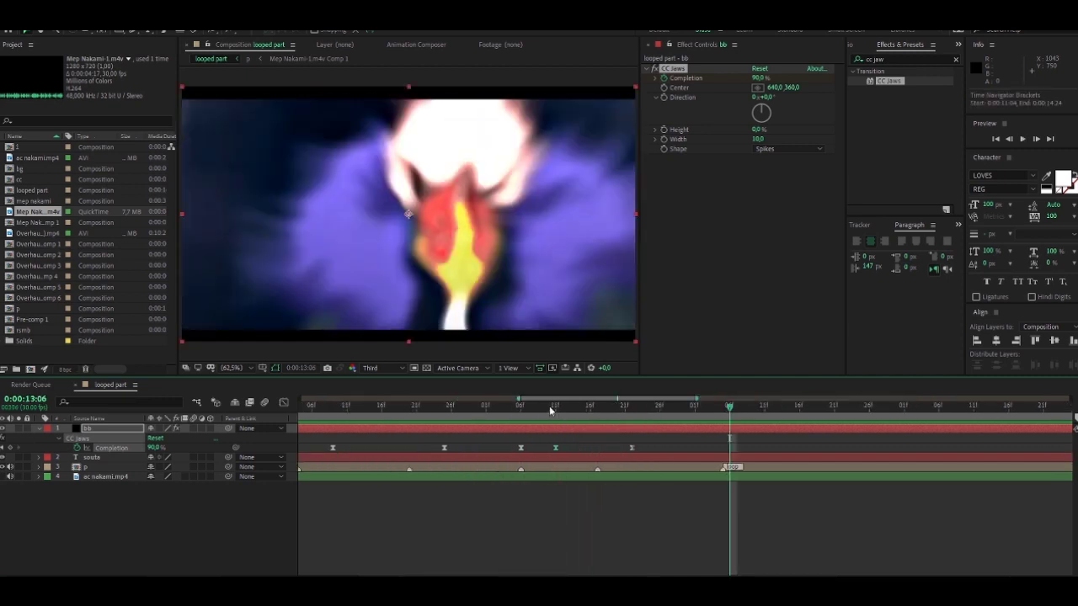
{"action": "left_click_drag", "start_coordinate": [550, 408], "coordinate": [625, 418]}
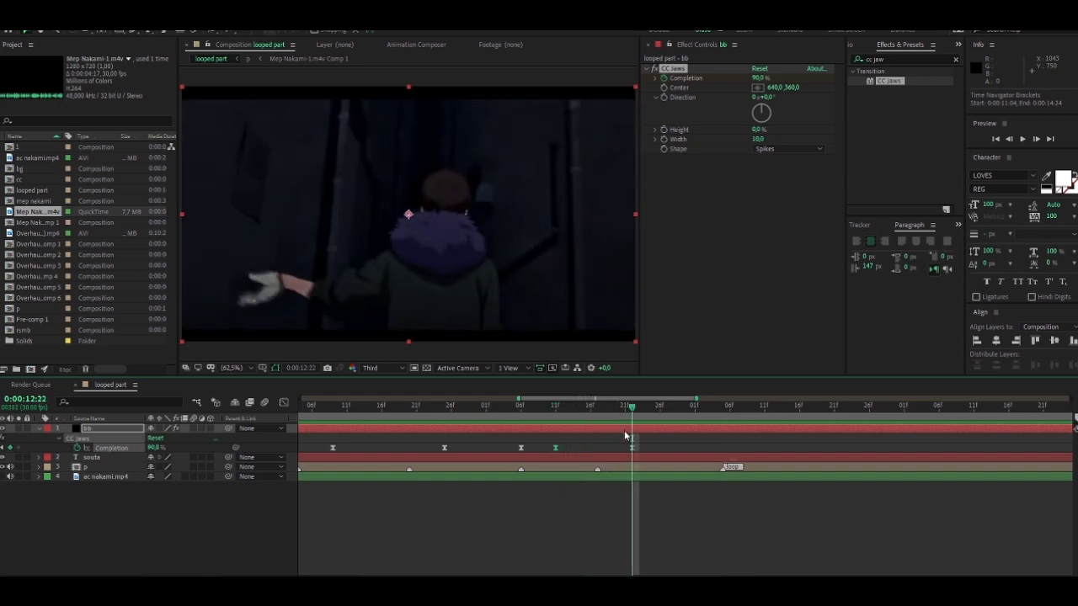
{"action": "scroll", "coordinate": [624, 430], "scroll_direction": "left", "scroll_amount": 3}
{"action": "scroll", "coordinate": [624, 430], "scroll_direction": "left", "scroll_amount": 3}
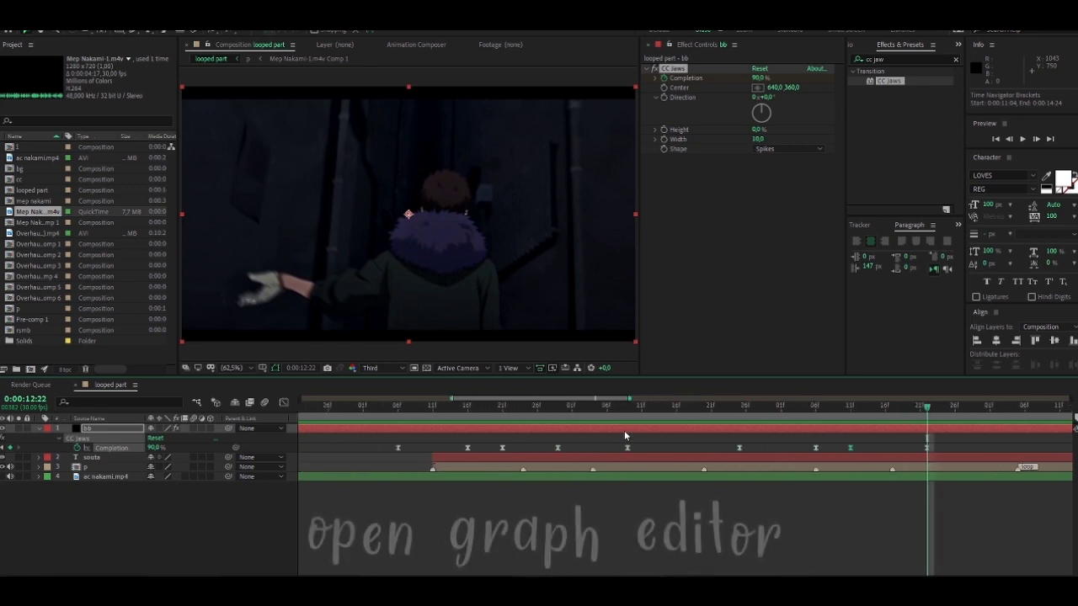
Open the Graph Editor for bb's CC Jaws Completion keyframes and display the speed graph
{"action": "left_click", "coordinate": [283, 404]}
{"action": "right_click", "coordinate": [401, 466]}
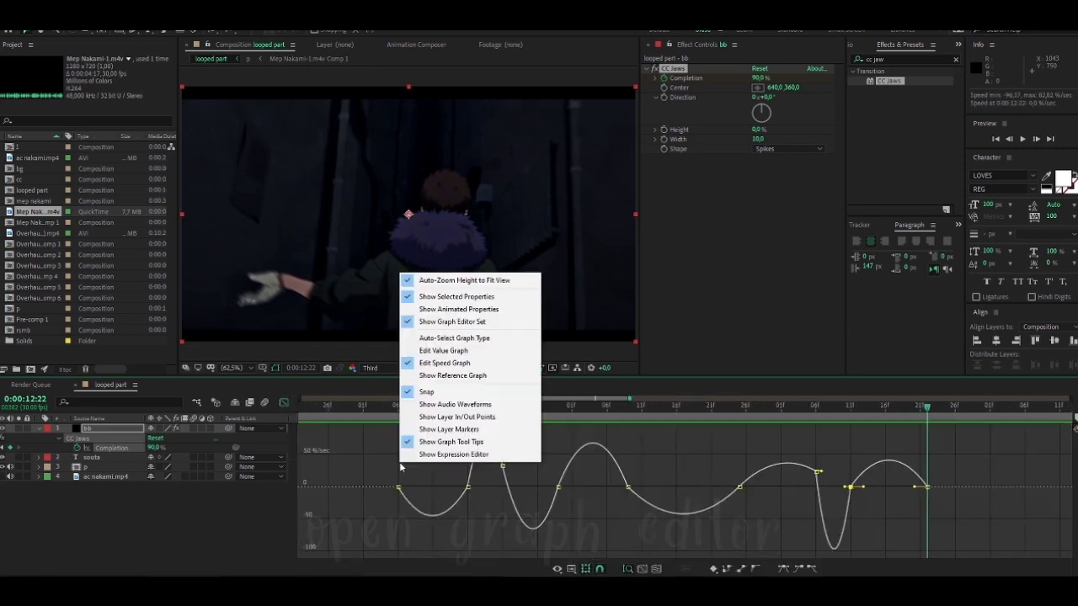
{"action": "left_click", "coordinate": [446, 363]}
{"action": "right_click", "coordinate": [419, 460]}
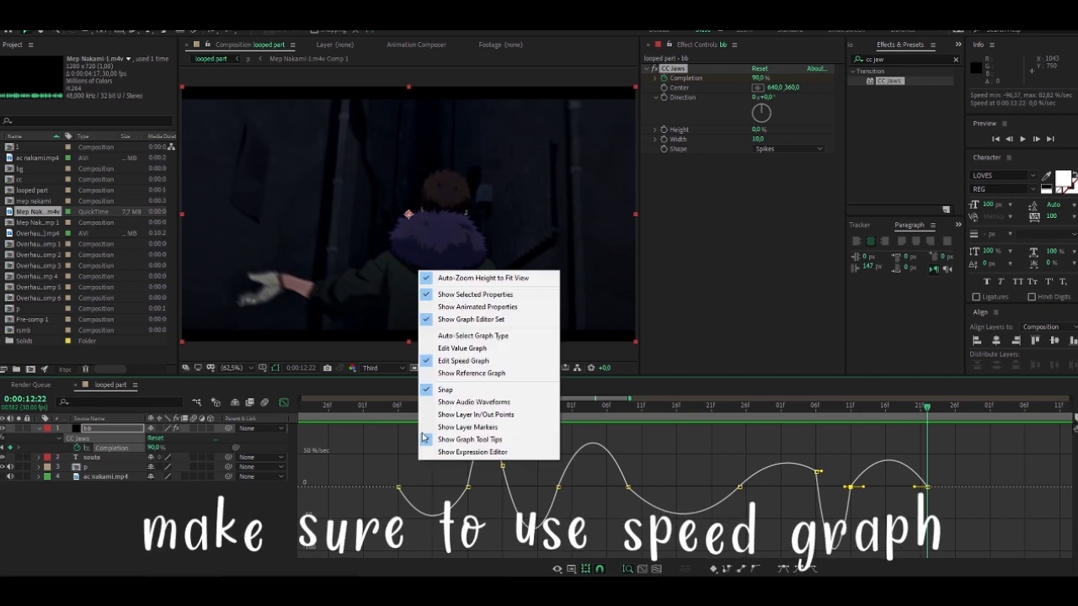
{"action": "left_click", "coordinate": [461, 348]}
{"action": "right_click", "coordinate": [420, 454]}
{"action": "left_click", "coordinate": [456, 348]}
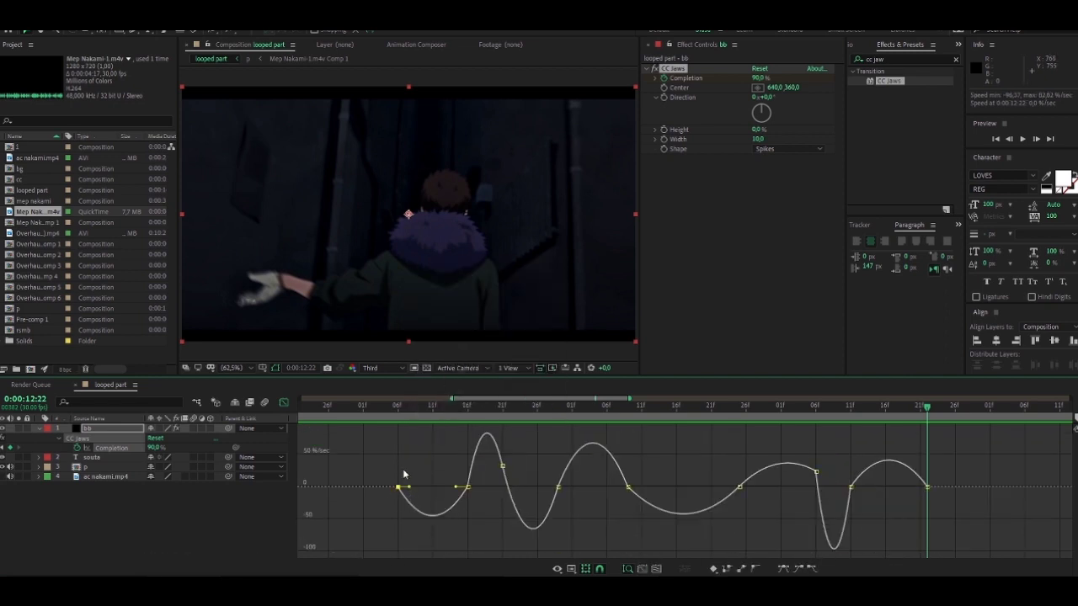
{"action": "scroll", "coordinate": [457, 460], "scroll_direction": "up", "scroll_amount": 3}
Drag the first keyframes' influence handles to sharpen the speed peak around 0:00:10:18
{"action": "left_click_drag", "start_coordinate": [476, 407], "coordinate": [485, 412]}
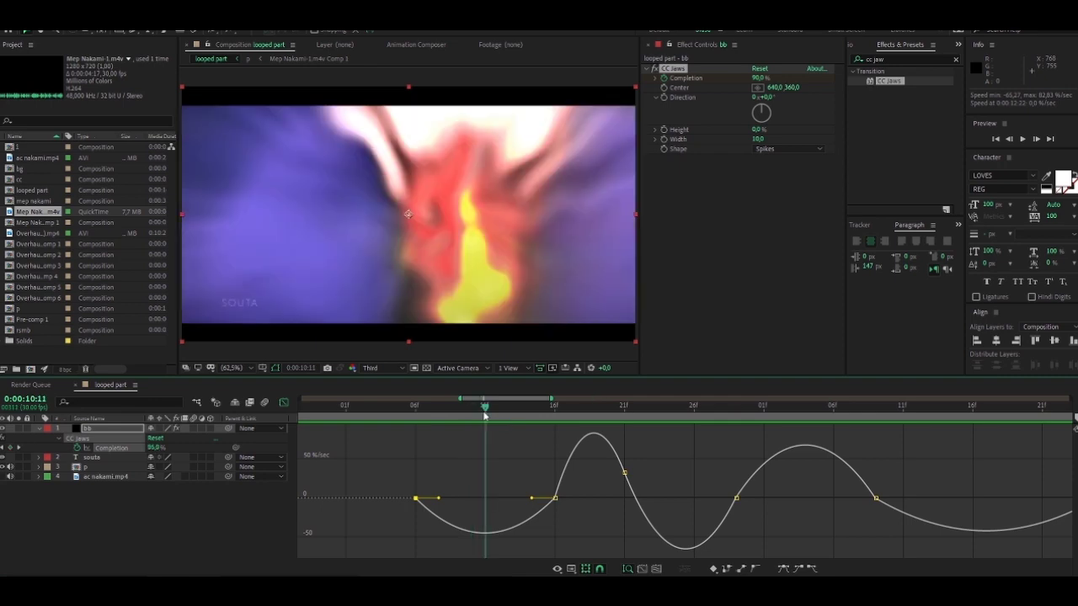
{"action": "left_click_drag", "start_coordinate": [436, 499], "coordinate": [456, 499]}
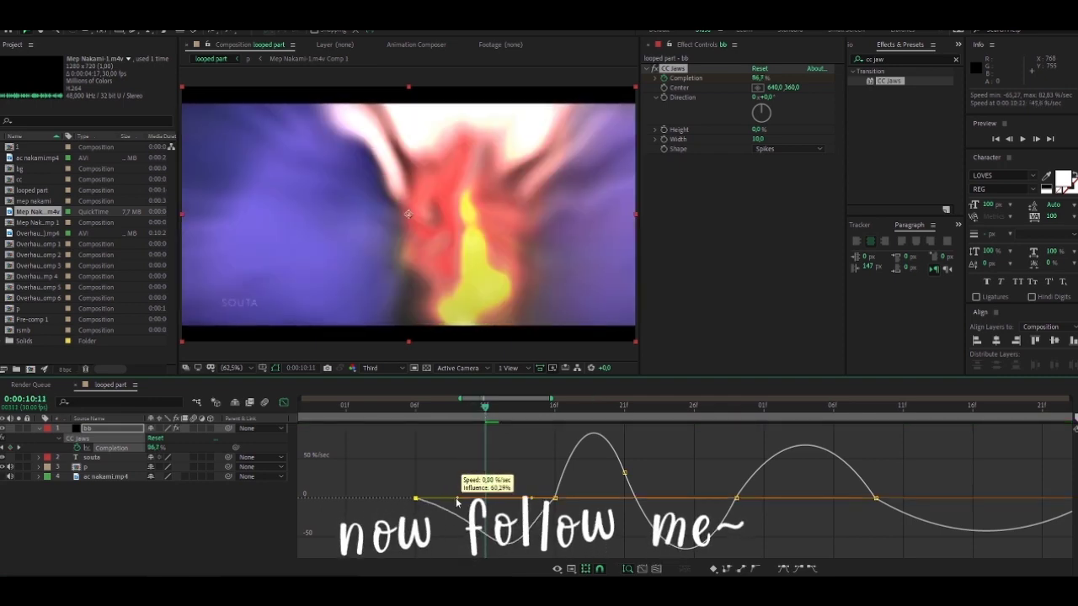
{"action": "left_click_drag", "start_coordinate": [530, 498], "coordinate": [512, 489]}
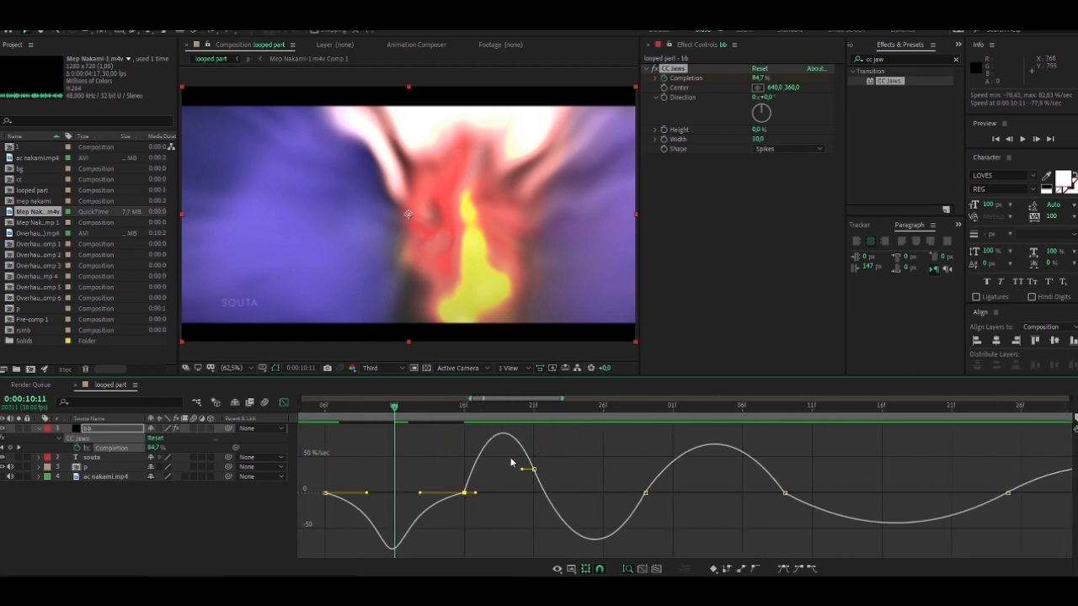
{"action": "left_click", "coordinate": [491, 419]}
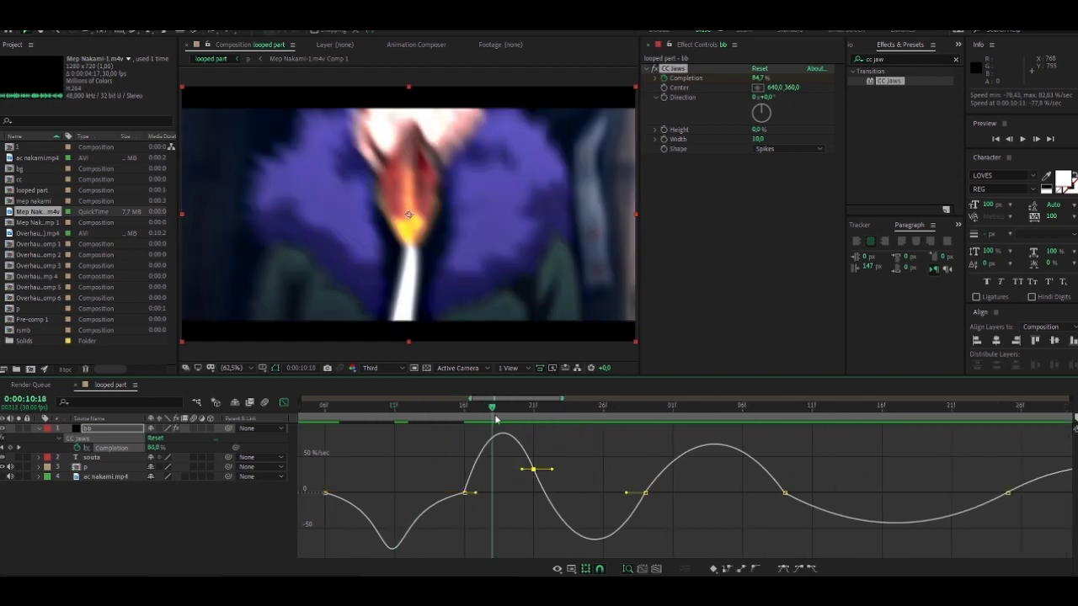
{"action": "mouse_move", "coordinate": [523, 485]}
{"action": "left_mouse_down"}
{"action": "mouse_move", "coordinate": [548, 479]}
{"action": "mouse_move", "coordinate": [549, 494]}
{"action": "left_mouse_up"}
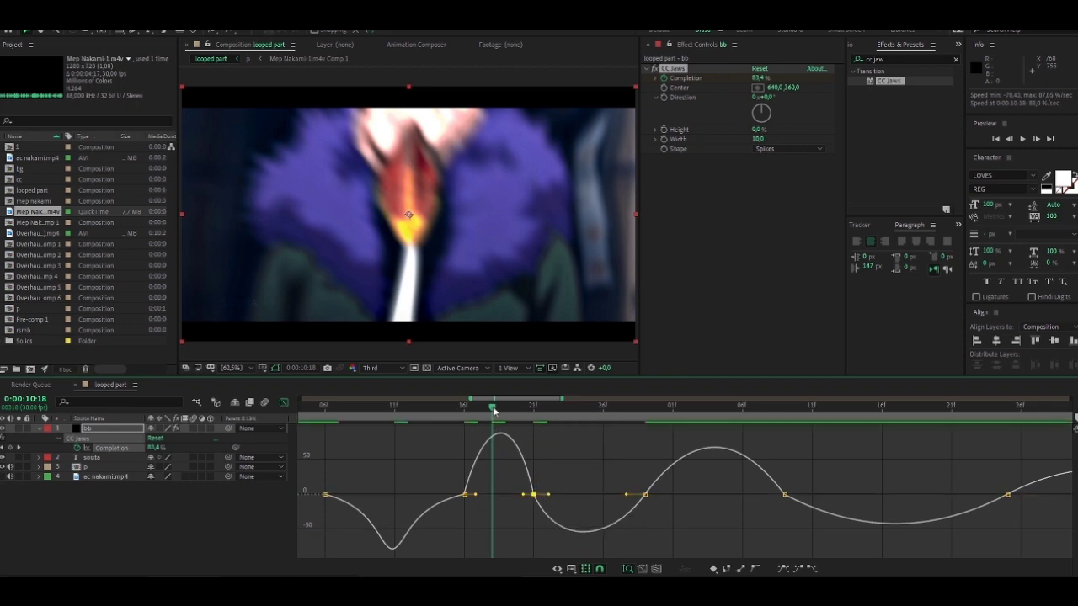
{"action": "left_click_drag", "start_coordinate": [493, 410], "coordinate": [508, 418]}
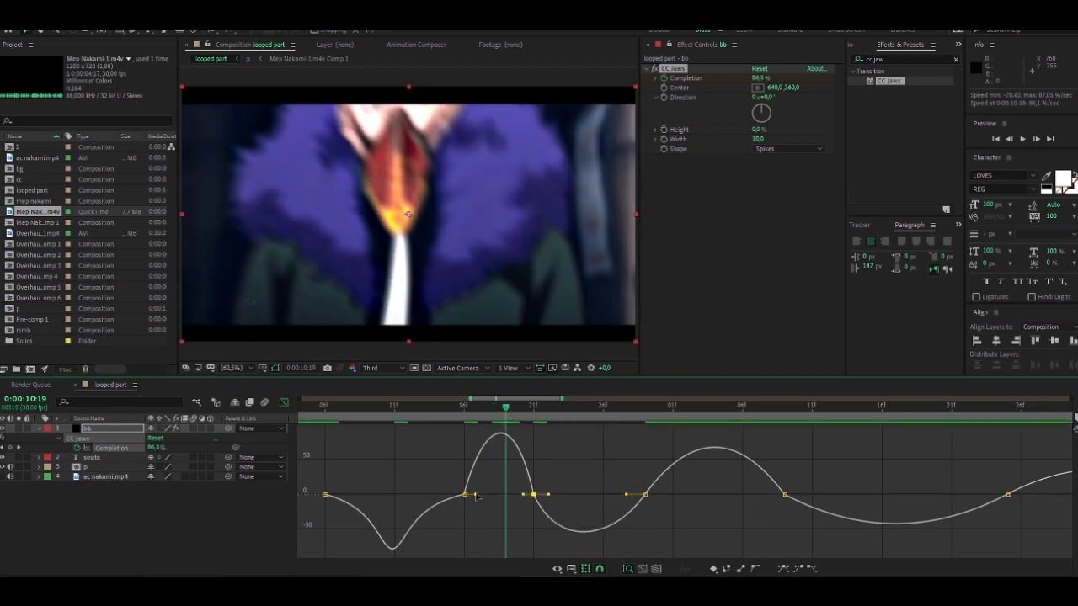
{"action": "left_click_drag", "start_coordinate": [477, 494], "coordinate": [481, 497]}
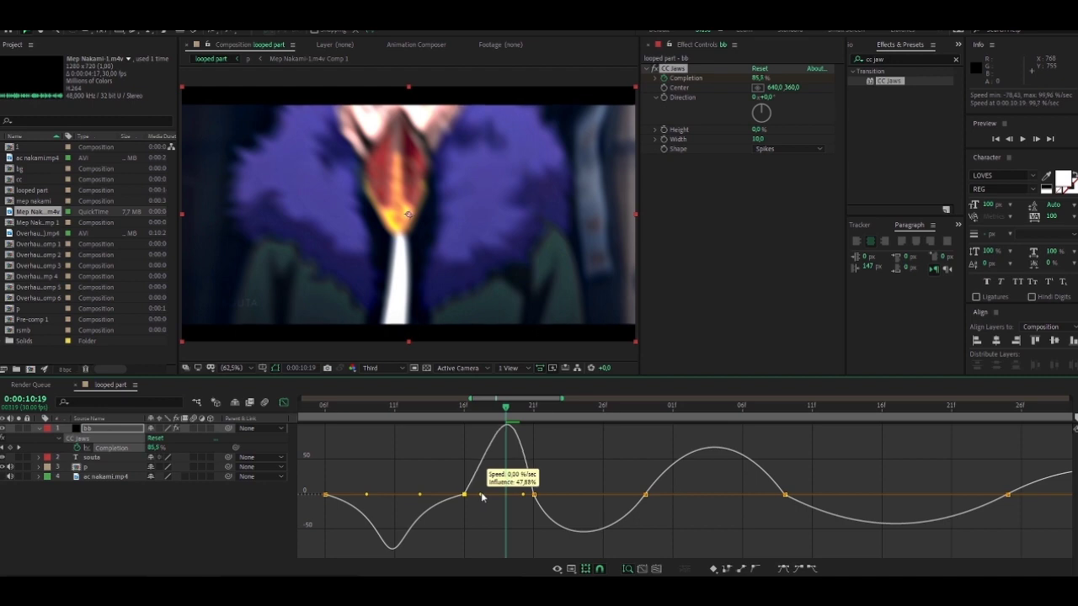
Raise the following keyframes' ease influence to about 73% and scrub through to 0:00:11:04
{"action": "left_click_drag", "start_coordinate": [566, 480], "coordinate": [511, 515]}
{"action": "left_click", "coordinate": [572, 413]}
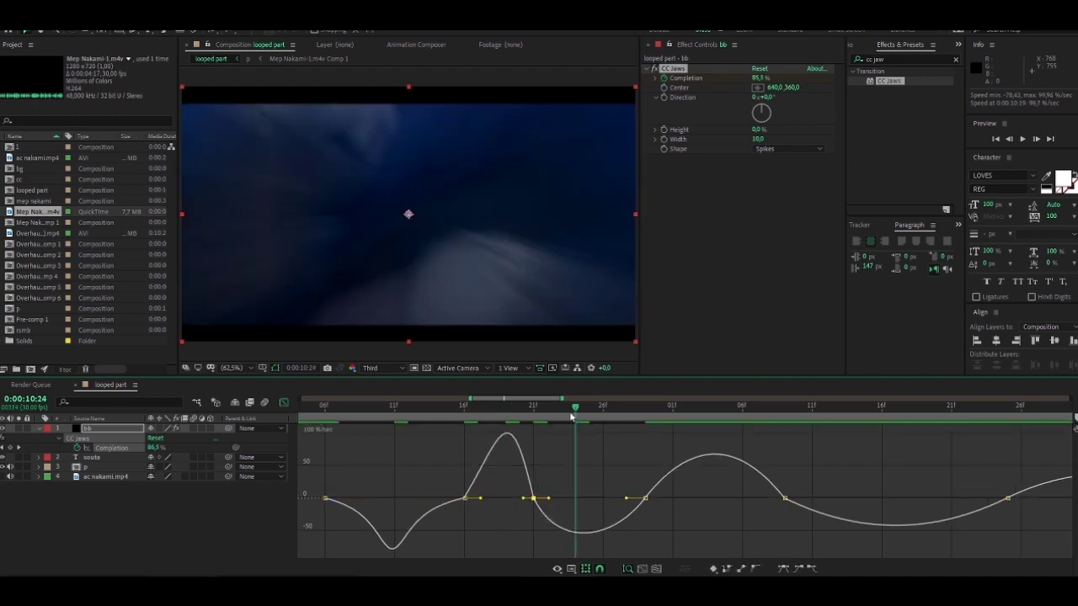
{"action": "left_click_drag", "start_coordinate": [571, 417], "coordinate": [576, 417]}
{"action": "left_click_drag", "start_coordinate": [549, 497], "coordinate": [557, 498]}
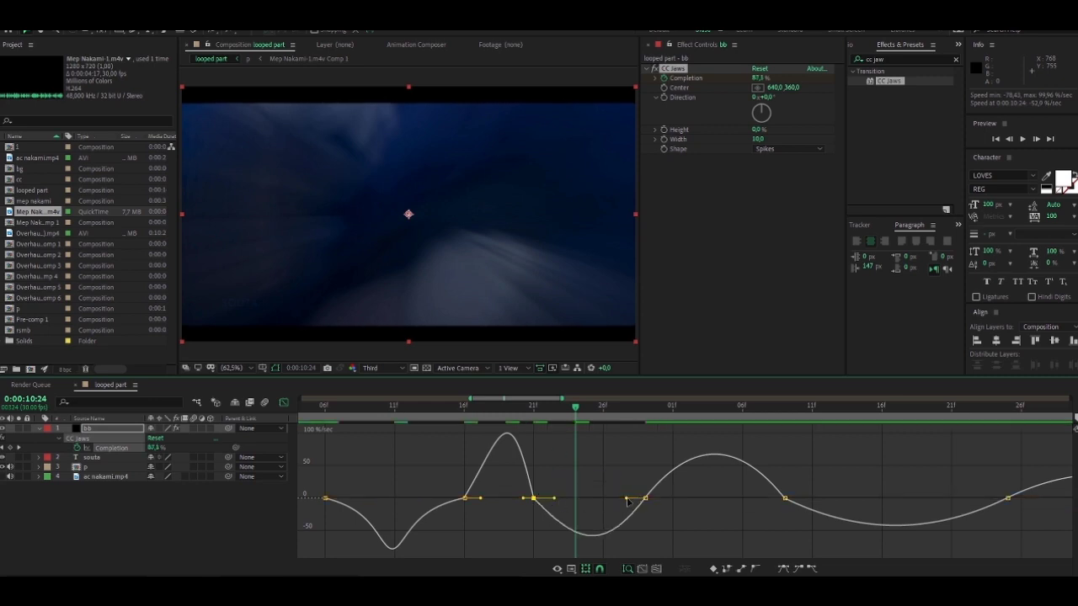
{"action": "mouse_move", "coordinate": [627, 497]}
{"action": "left_mouse_down"}
{"action": "mouse_move", "coordinate": [560, 496]}
{"action": "mouse_move", "coordinate": [637, 493]}
{"action": "left_mouse_up"}
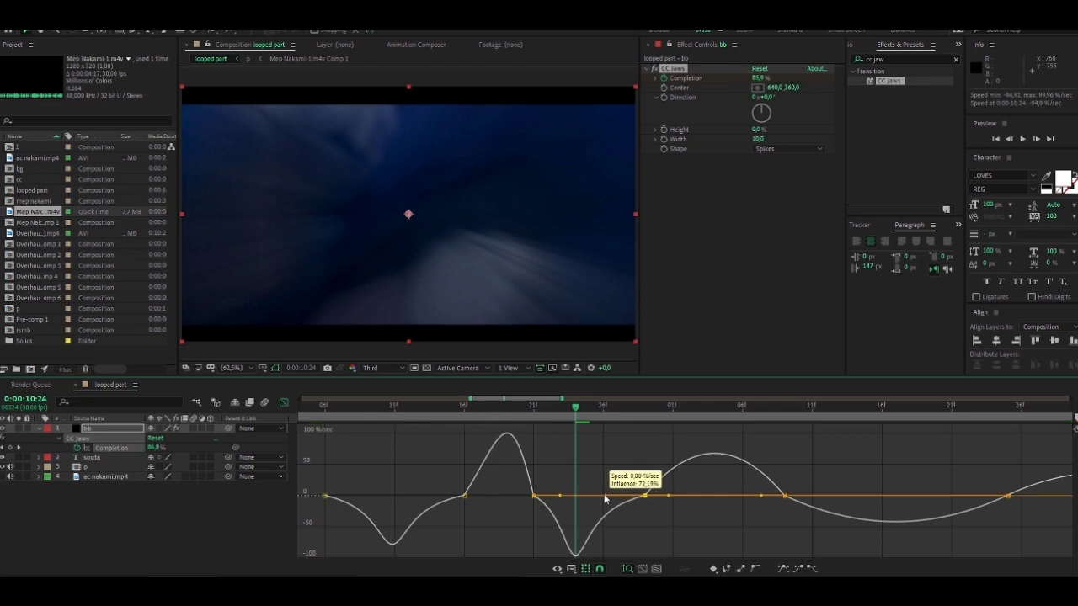
{"action": "scroll", "coordinate": [520, 481], "scroll_direction": "right", "scroll_amount": 5}
{"action": "left_click_drag", "start_coordinate": [521, 416], "coordinate": [576, 419]}
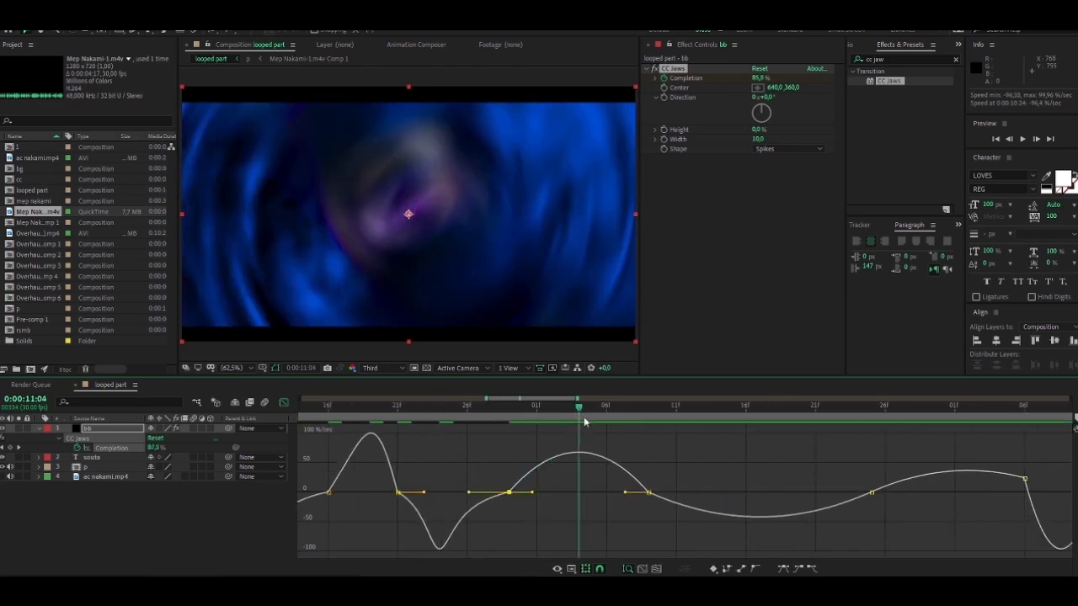
{"action": "left_click", "coordinate": [284, 403]}
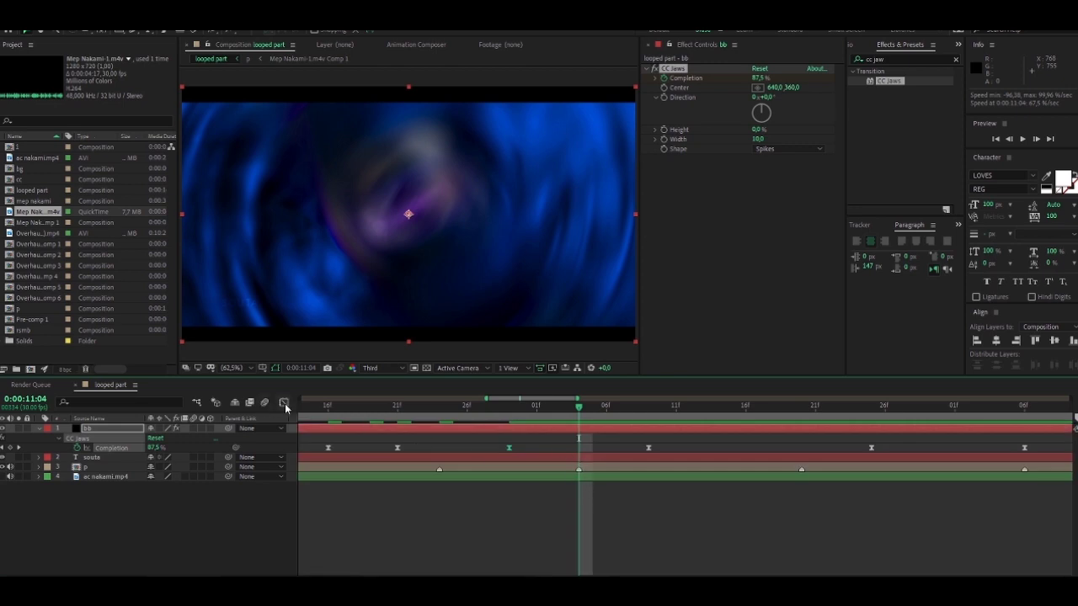
In the speed graph, raise ease influence around 0:00:11:11, the outgoing keyframe to 100%
{"action": "left_click", "coordinate": [284, 403]}
{"action": "left_click_drag", "start_coordinate": [532, 494], "coordinate": [555, 493]}
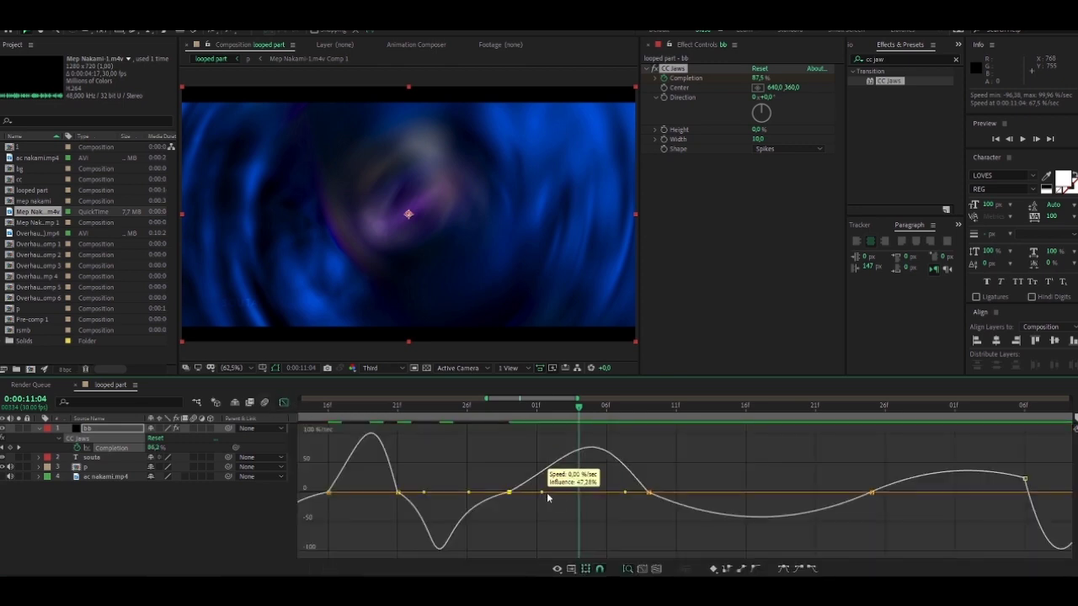
{"action": "left_click_drag", "start_coordinate": [625, 492], "coordinate": [596, 494]}
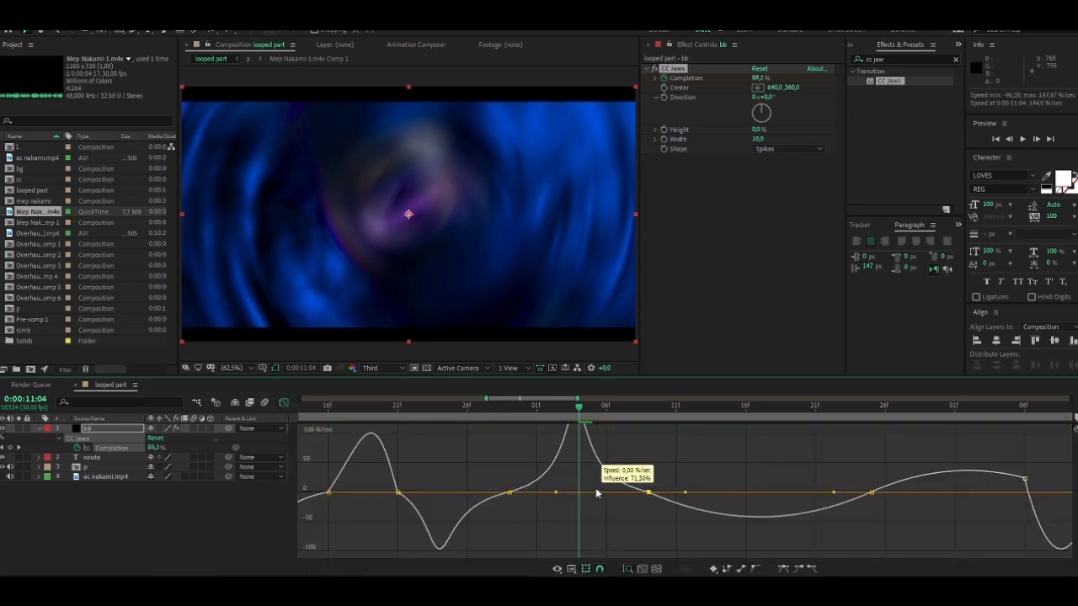
{"action": "mouse_move", "coordinate": [532, 397]}
{"action": "left_mouse_down"}
{"action": "mouse_move", "coordinate": [680, 445]}
{"action": "mouse_move", "coordinate": [664, 442]}
{"action": "left_mouse_up"}
{"action": "left_click", "coordinate": [540, 406]}
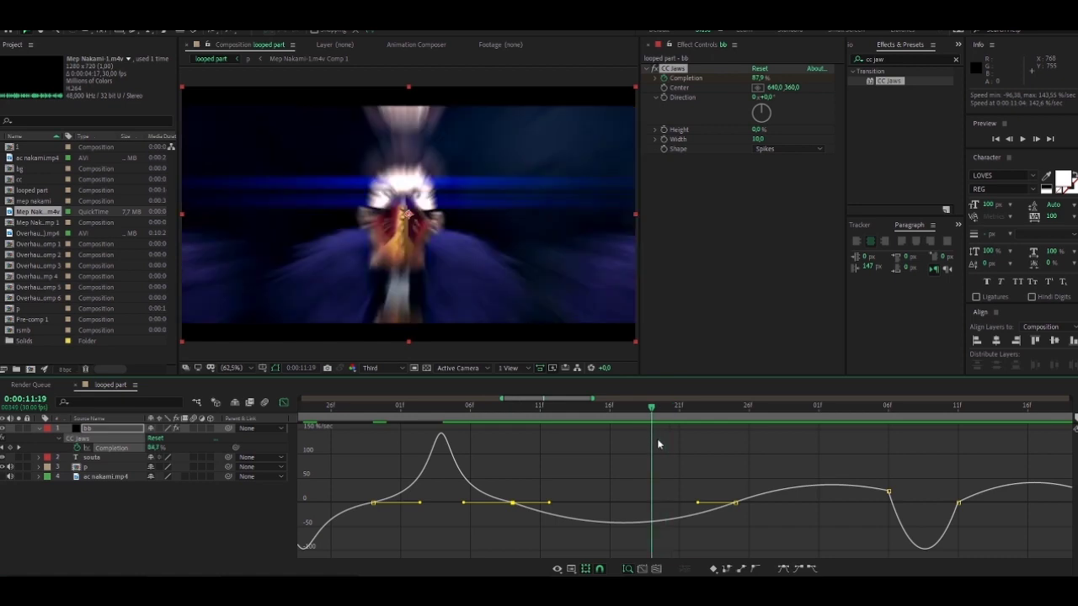
{"action": "mouse_move", "coordinate": [548, 502]}
{"action": "left_mouse_down"}
{"action": "mouse_move", "coordinate": [653, 506]}
{"action": "mouse_move", "coordinate": [610, 505]}
{"action": "left_mouse_up"}
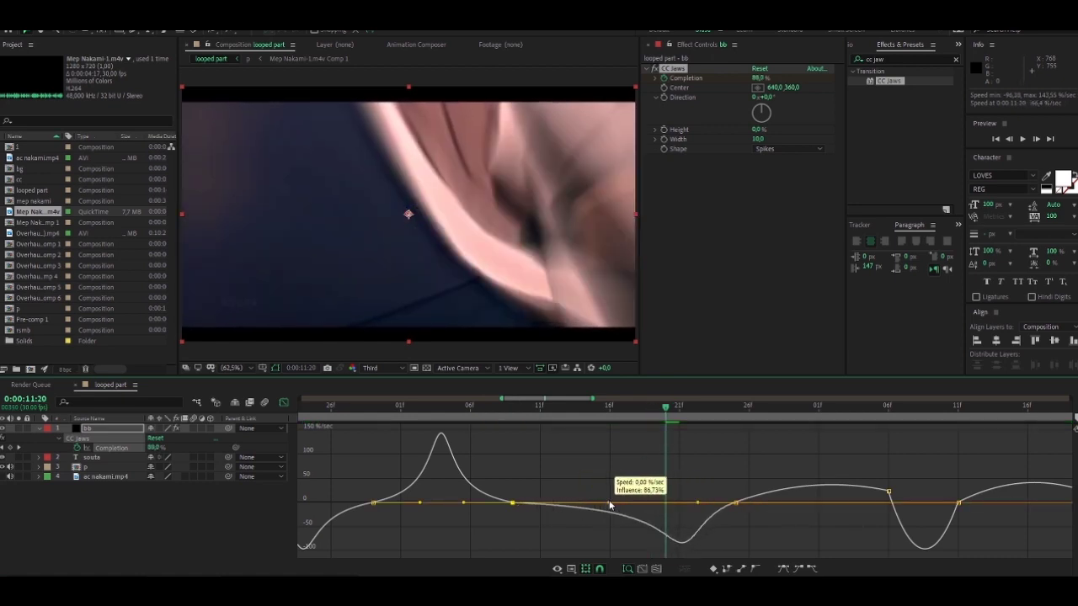
{"action": "left_click_drag", "start_coordinate": [692, 503], "coordinate": [682, 503]}
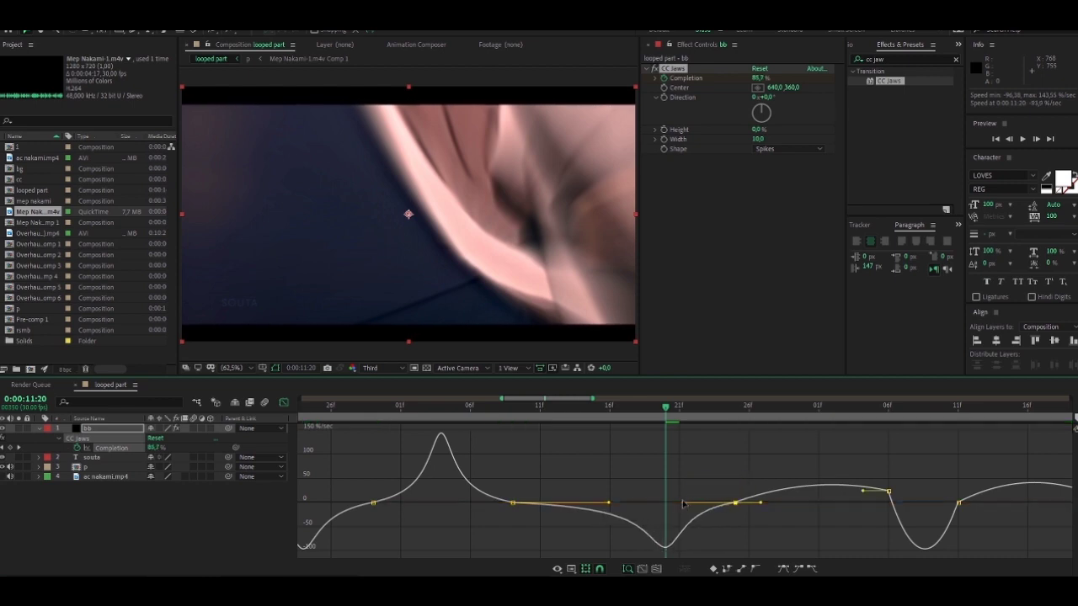
Sharpen the eases at 12:06 (about 82% and 68%) and 12:18 (about 49%)
{"action": "scroll", "coordinate": [590, 430], "scroll_direction": "right", "scroll_amount": 5}
{"action": "mouse_move", "coordinate": [583, 416]}
{"action": "left_mouse_down"}
{"action": "mouse_move", "coordinate": [664, 421]}
{"action": "mouse_move", "coordinate": [673, 452]}
{"action": "mouse_move", "coordinate": [647, 478]}
{"action": "left_mouse_up"}
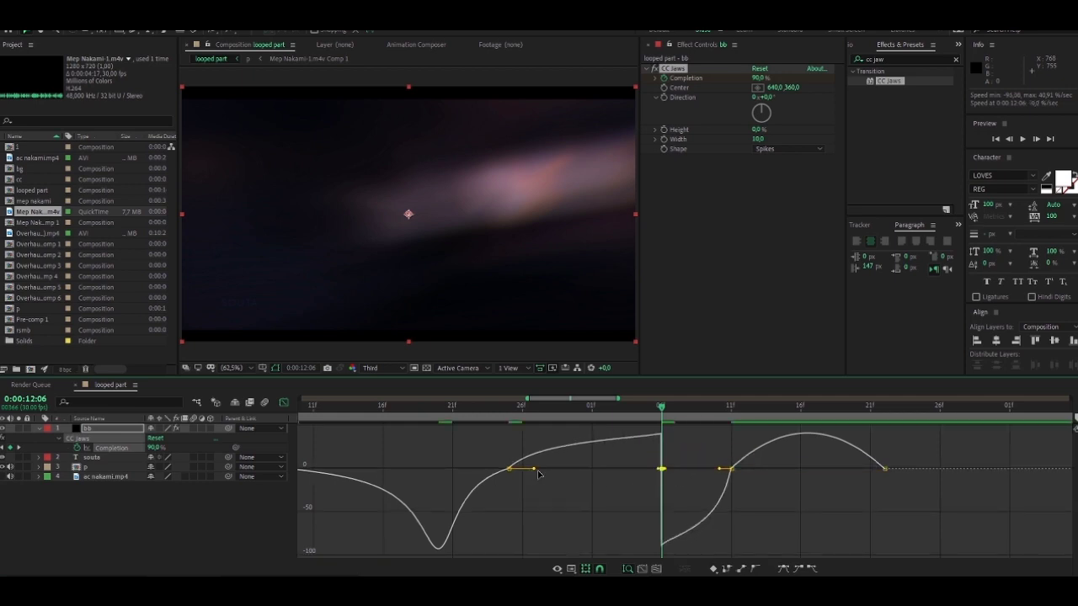
{"action": "left_click_drag", "start_coordinate": [535, 469], "coordinate": [587, 475]}
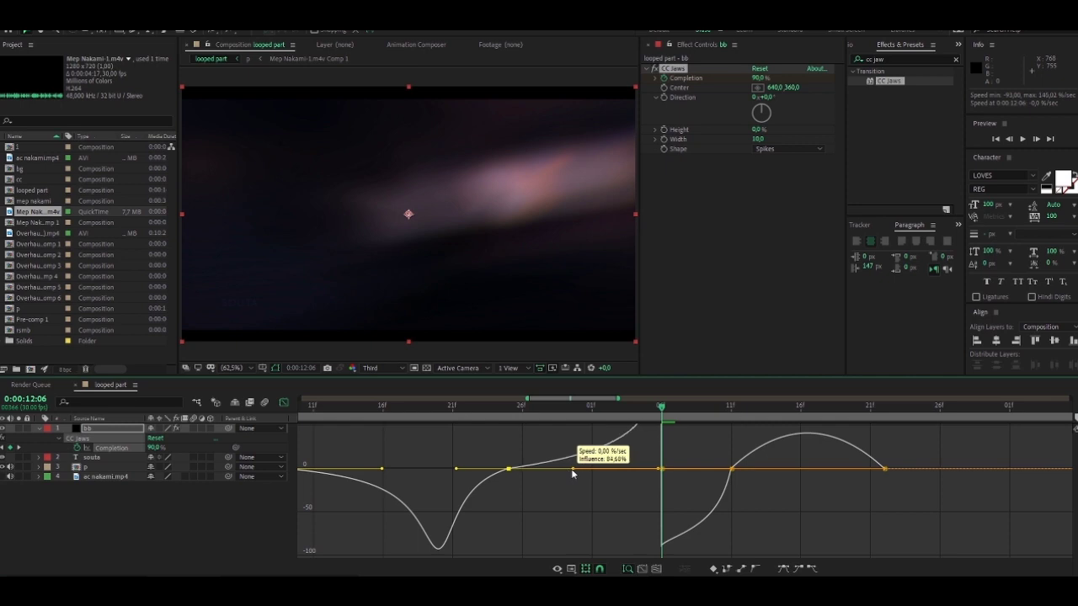
{"action": "left_click_drag", "start_coordinate": [565, 470], "coordinate": [566, 470]}
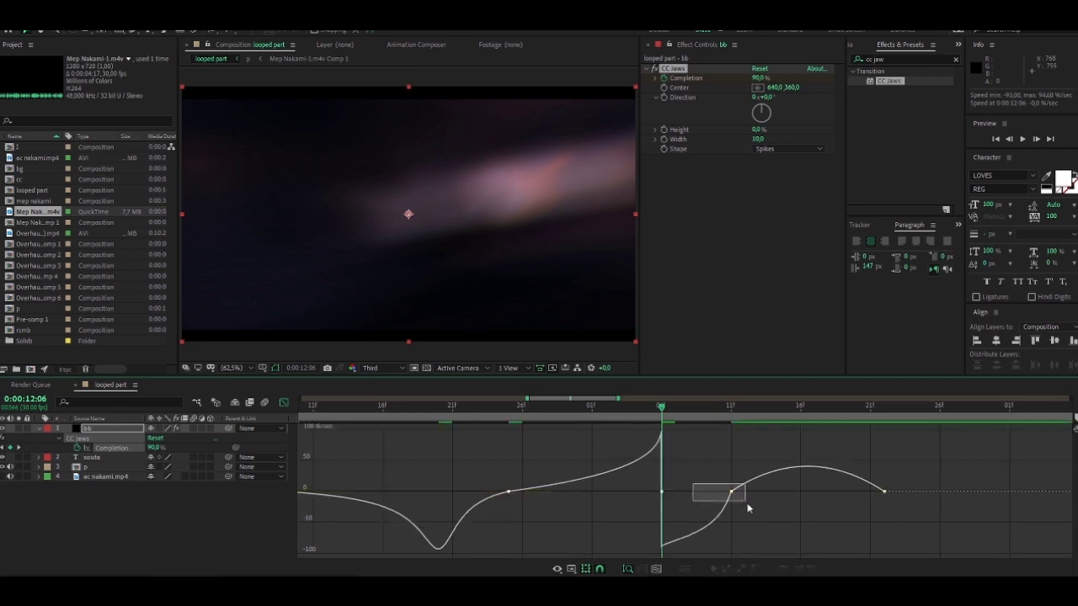
{"action": "left_click_drag", "start_coordinate": [718, 493], "coordinate": [698, 492]}
{"action": "scroll", "coordinate": [579, 437], "scroll_direction": "right", "scroll_amount": 3}
{"action": "left_click_drag", "start_coordinate": [531, 416], "coordinate": [683, 425]}
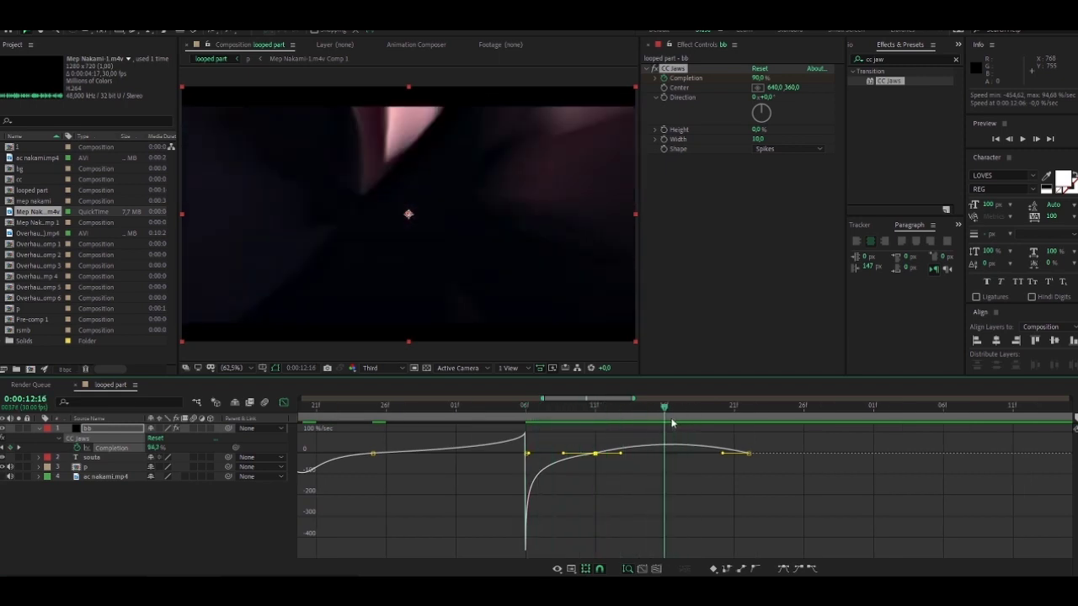
{"action": "left_click_drag", "start_coordinate": [622, 455], "coordinate": [704, 459]}
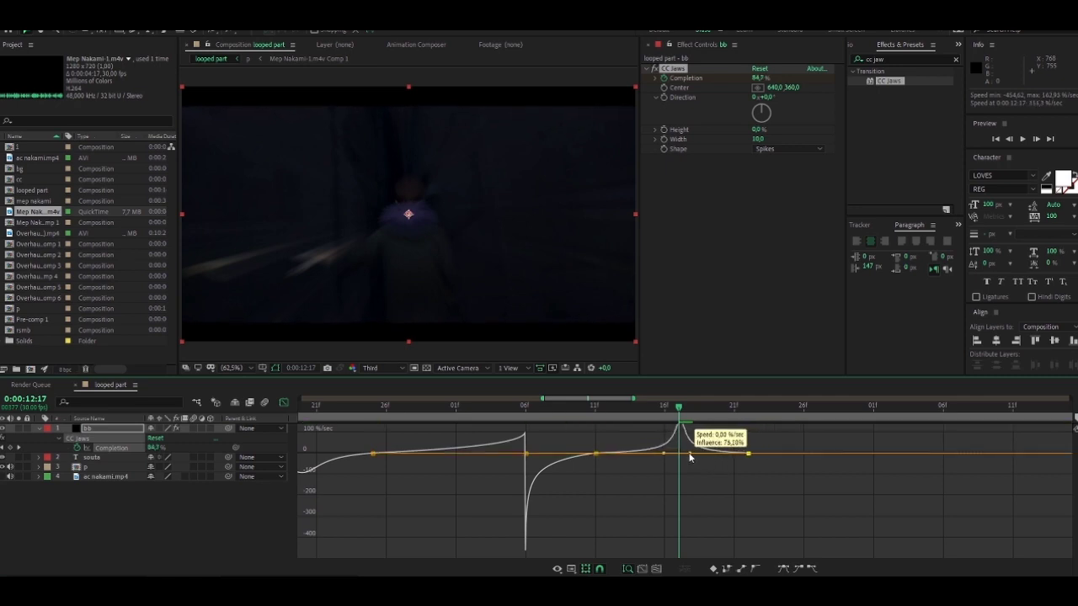
{"action": "left_click_drag", "start_coordinate": [689, 456], "coordinate": [686, 457]}
{"action": "key", "text": "minus"}
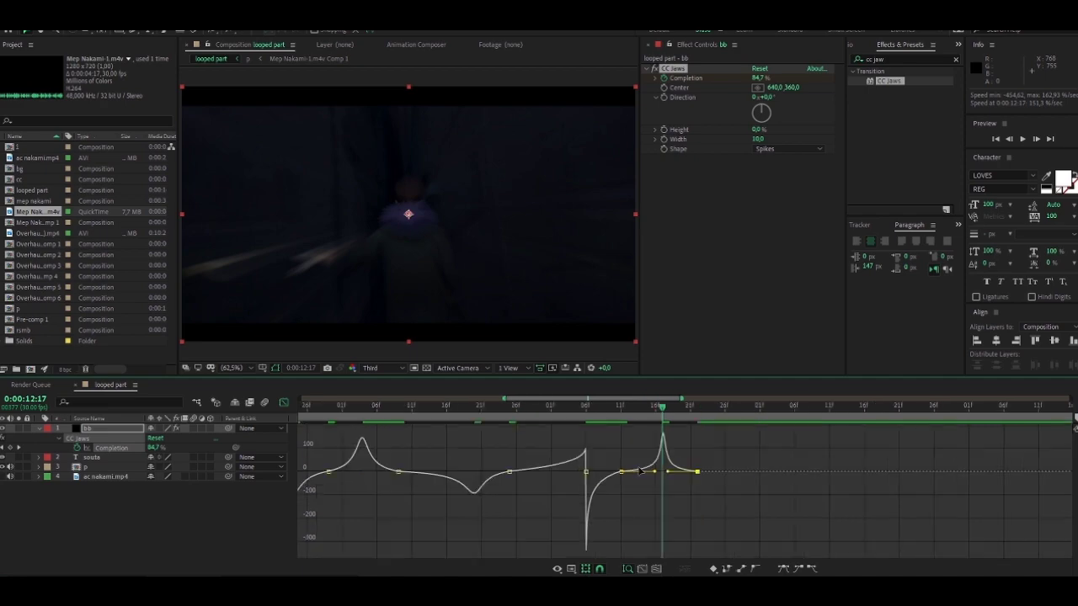
{"action": "key", "text": "minus"}
{"action": "key", "text": "minus"}
{"action": "left_click", "coordinate": [460, 415]}
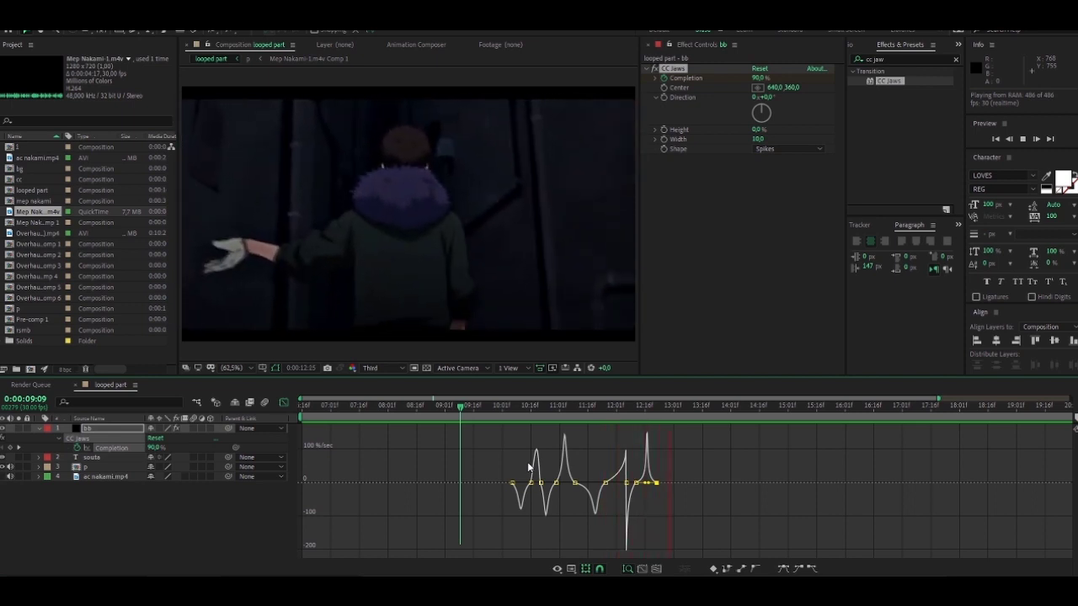
Stop the preview and copy the first beat's Completion keyframes from 0:00:10:11
{"action": "key", "text": "space"}
{"action": "left_click", "coordinate": [283, 402]}
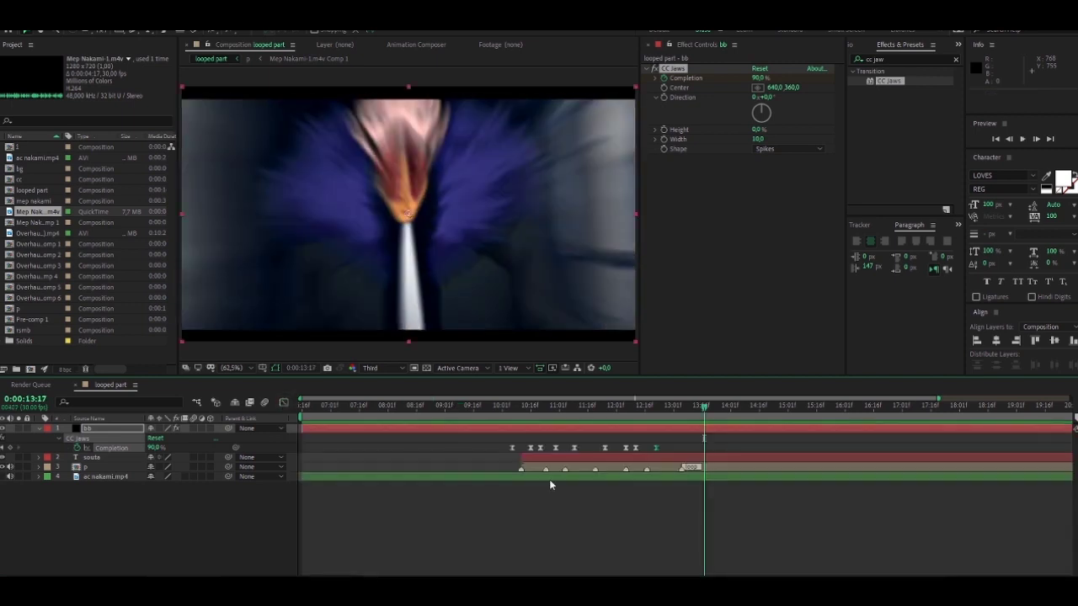
{"action": "left_click", "coordinate": [487, 420]}
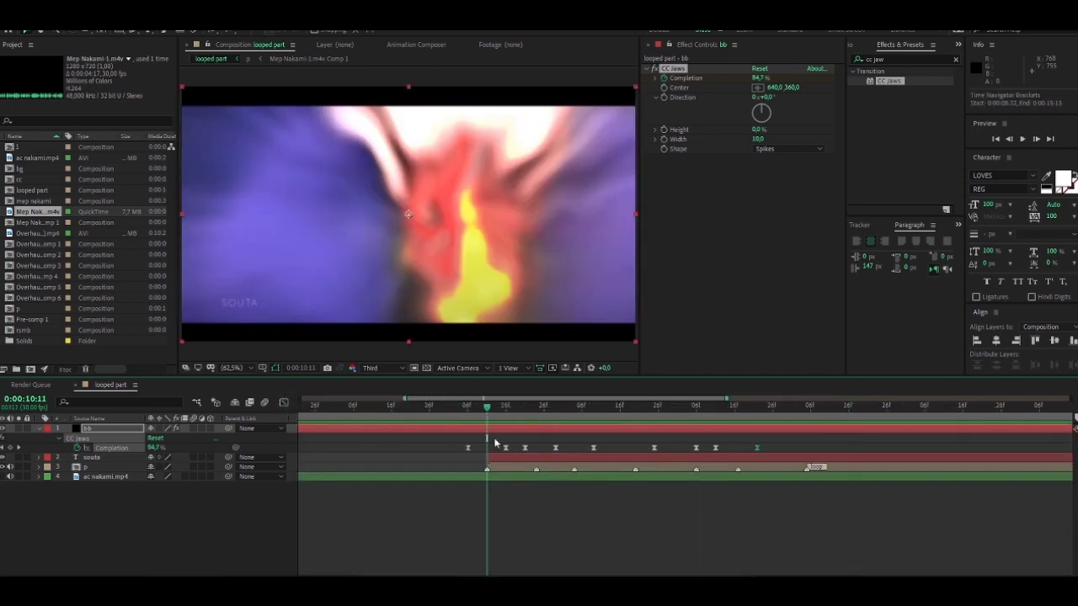
{"action": "left_click_drag", "start_coordinate": [495, 442], "coordinate": [762, 460]}
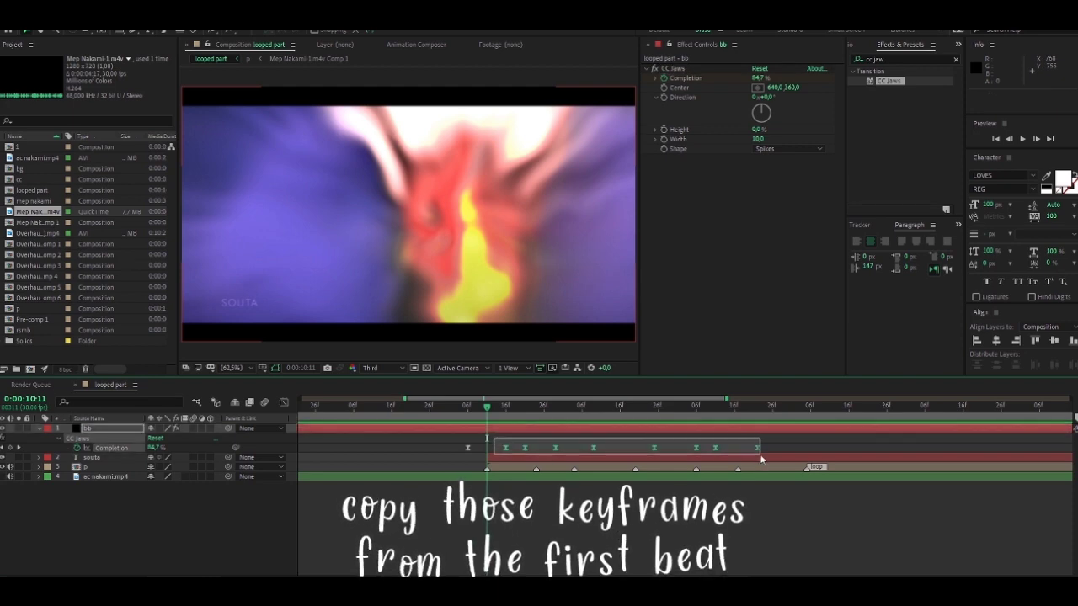
{"action": "key", "text": "ctrl+c"}
Paste the Completion keyframes at the next beat near 0:00:13:05 and show their speed graph
{"action": "scroll", "coordinate": [694, 427], "scroll_direction": "right", "scroll_amount": 3}
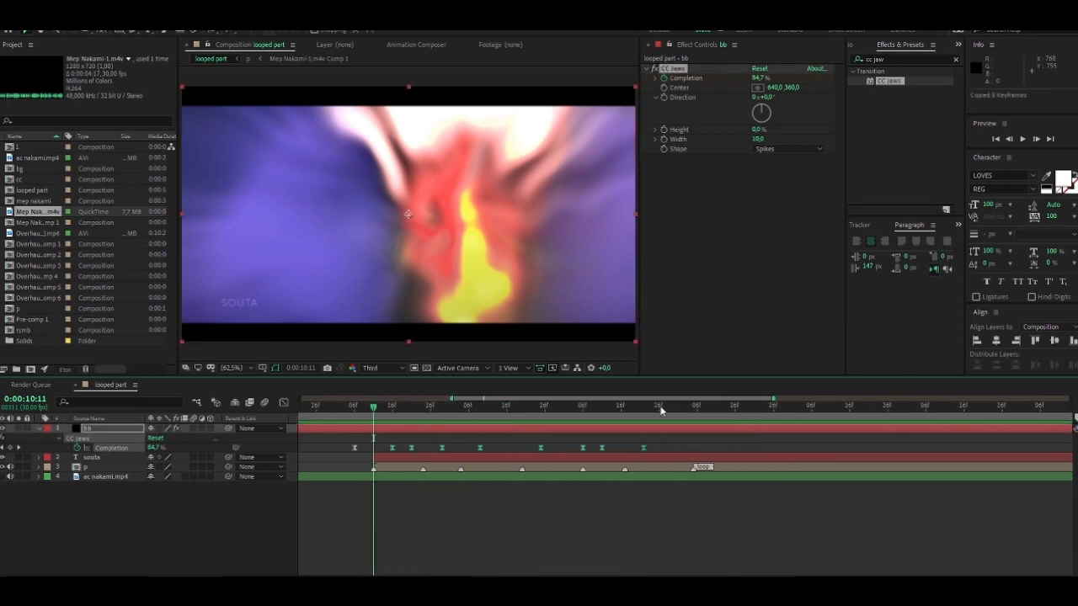
{"action": "left_click", "coordinate": [694, 408]}
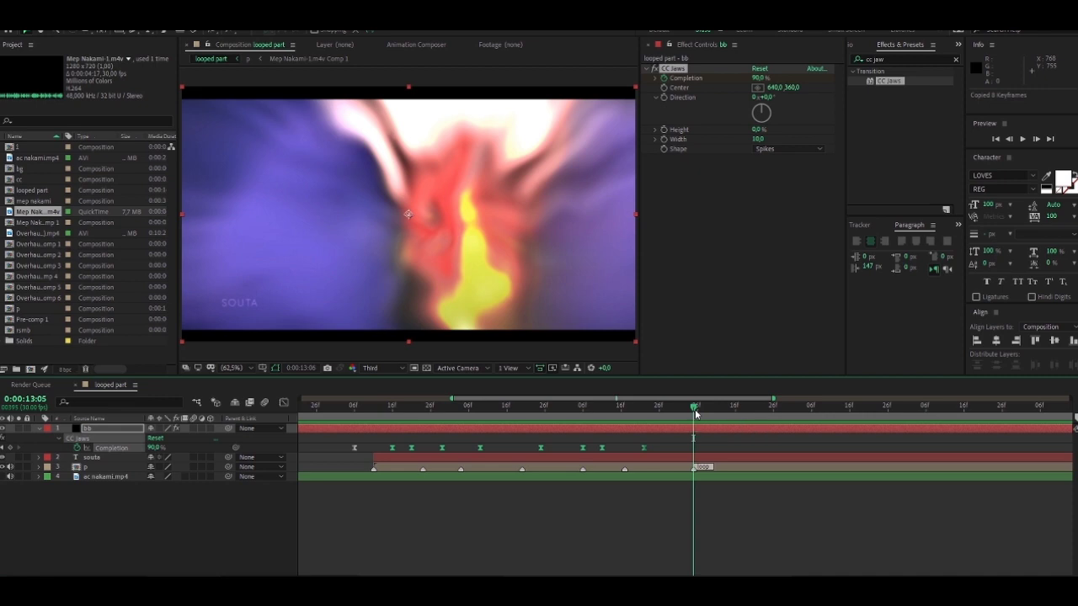
{"action": "key", "text": "space"}
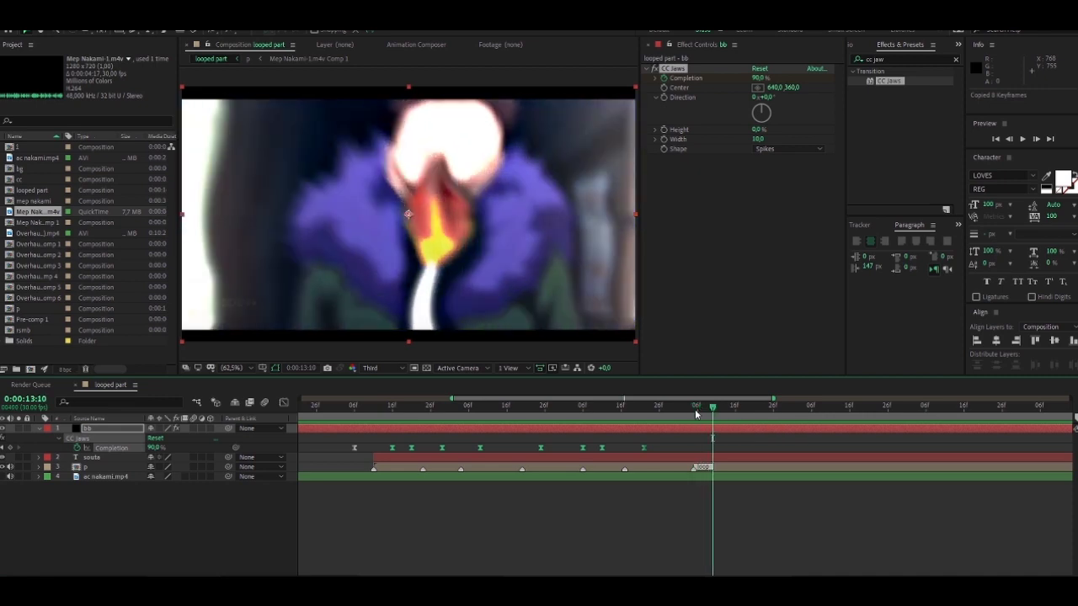
{"action": "key", "text": "ctrl+v"}
{"action": "scroll", "coordinate": [623, 430], "scroll_direction": "right", "scroll_amount": 2}
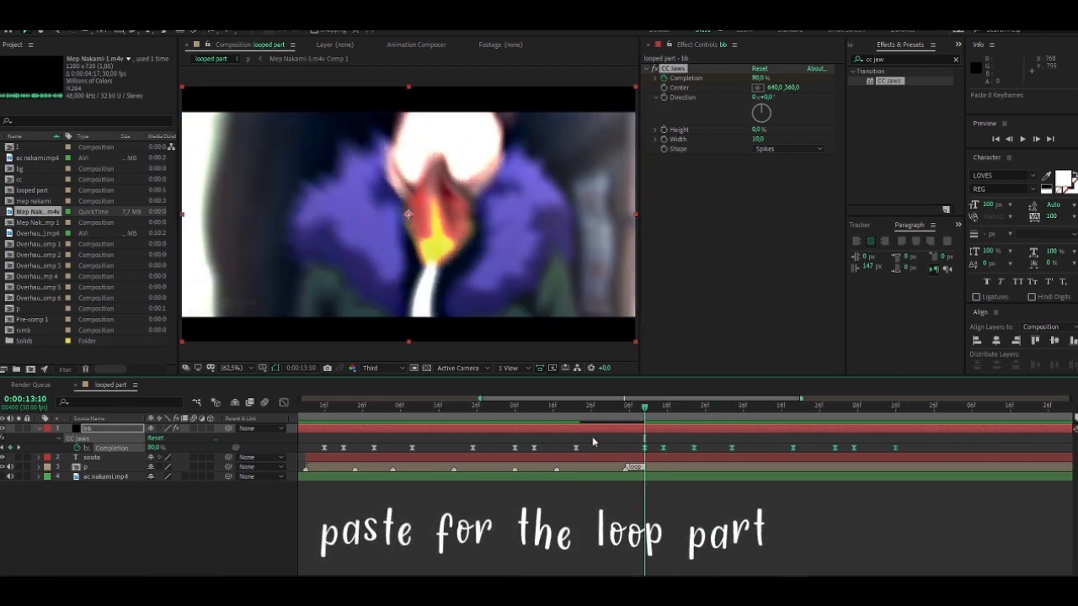
{"action": "left_click", "coordinate": [622, 412]}
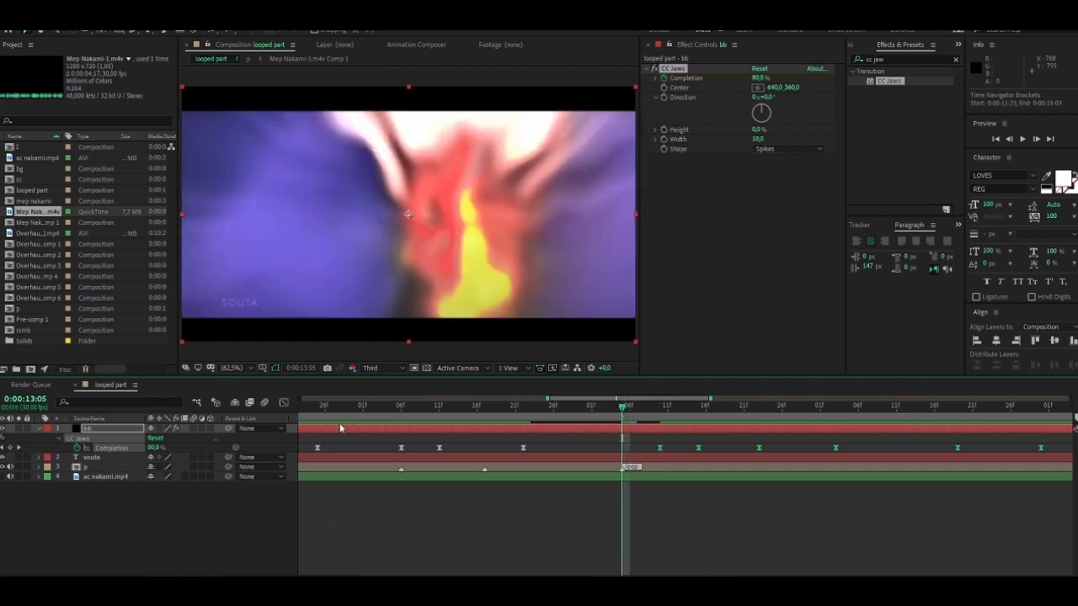
{"action": "key", "text": "shift+F3"}
Ease the pasted Completion keyframes into sharp speed spikes and preview from 09:18
{"action": "scroll", "coordinate": [541, 439], "scroll_direction": "up", "scroll_amount": 2}
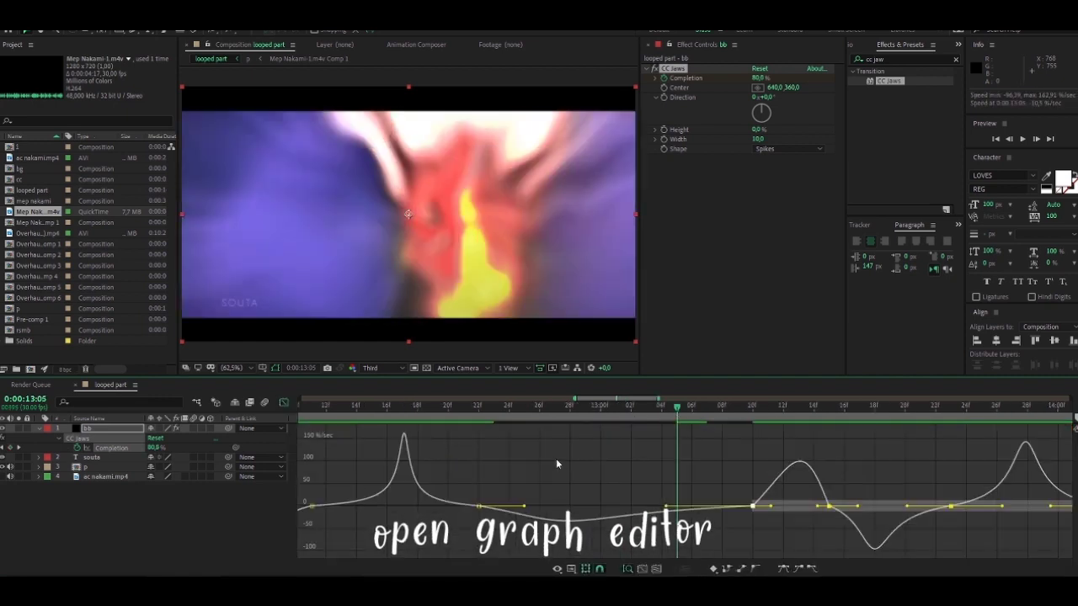
{"action": "mouse_move", "coordinate": [454, 473]}
{"action": "left_mouse_down"}
{"action": "mouse_move", "coordinate": [512, 521]}
{"action": "mouse_move", "coordinate": [638, 506]}
{"action": "mouse_move", "coordinate": [672, 515]}
{"action": "mouse_move", "coordinate": [682, 505]}
{"action": "left_mouse_up"}
{"action": "key", "text": "minus"}
{"action": "key", "text": "minus"}
{"action": "key", "text": "minus"}
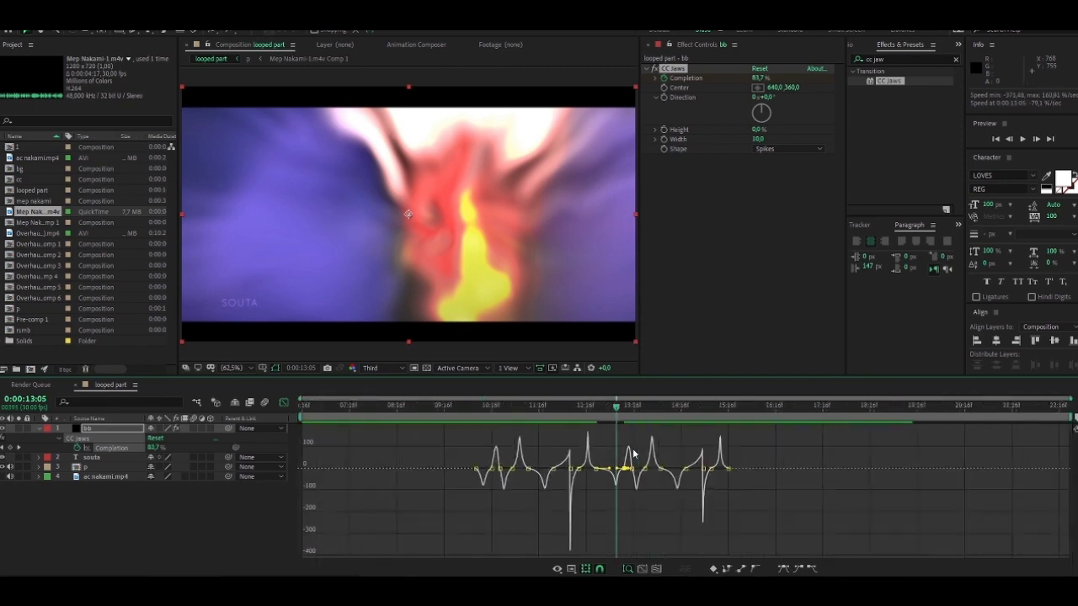
{"action": "left_click", "coordinate": [448, 412]}
{"action": "key", "text": "space"}
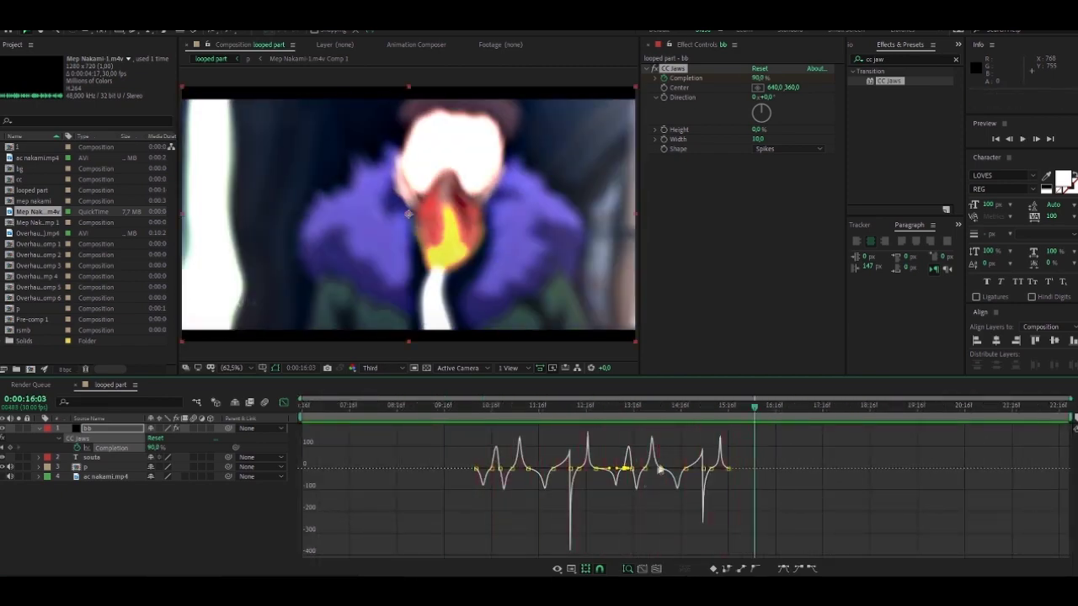
Stop the preview and copy the loop section's Completion keyframes on bb
{"action": "key", "text": "space"}
{"action": "left_click", "coordinate": [284, 402]}
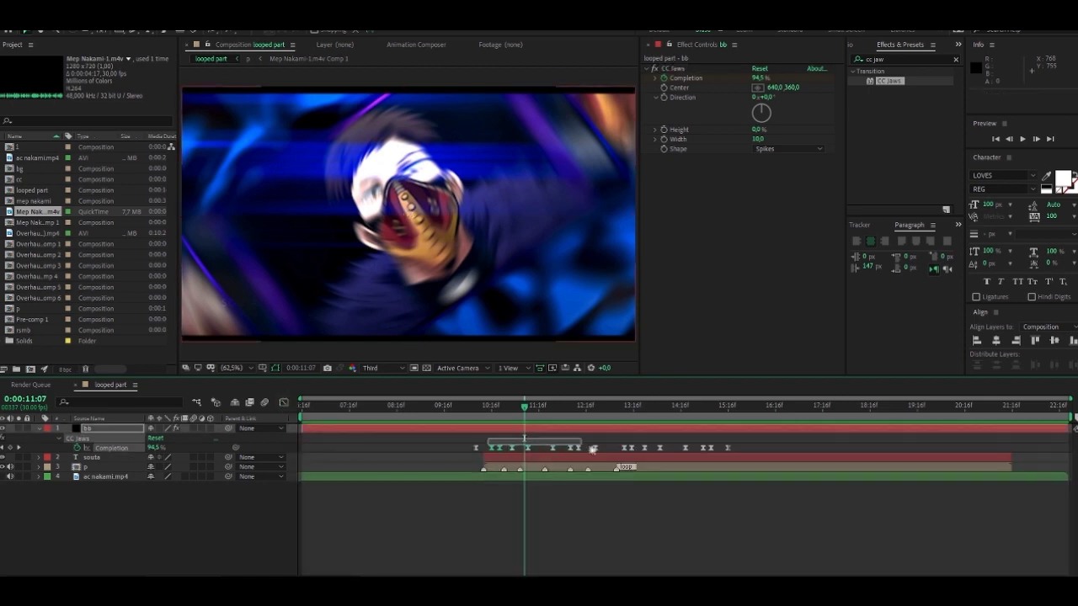
{"action": "left_click_drag", "start_coordinate": [620, 441], "coordinate": [744, 464]}
{"action": "key", "text": "equal"}
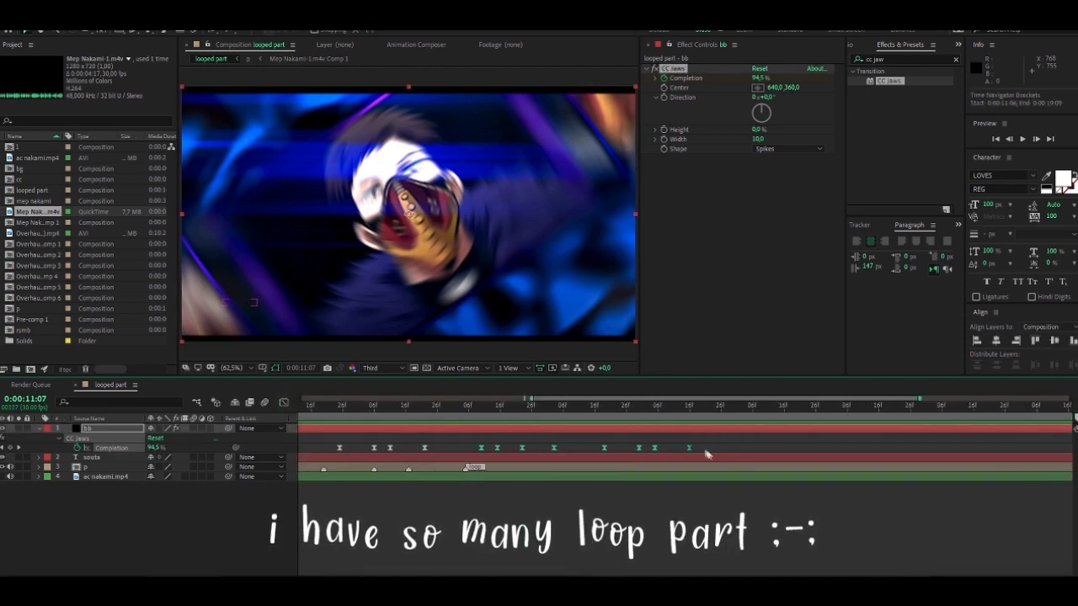
Paste the keyframes at 15:28, undo that paste, and preview from there
{"action": "left_click_drag", "start_coordinate": [698, 405], "coordinate": [731, 418]}
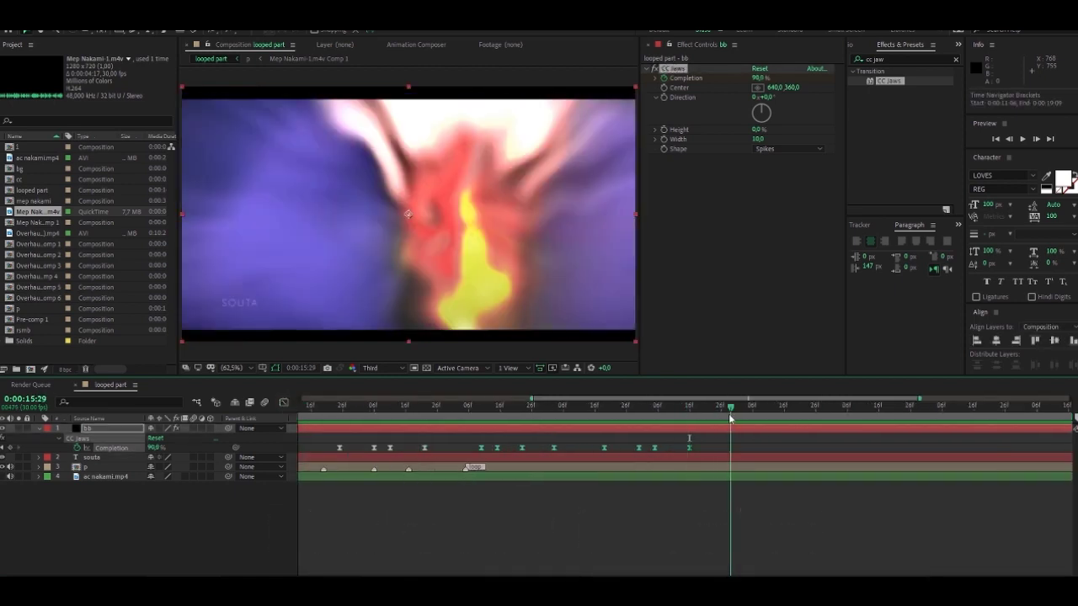
{"action": "key", "text": "ctrl+v"}
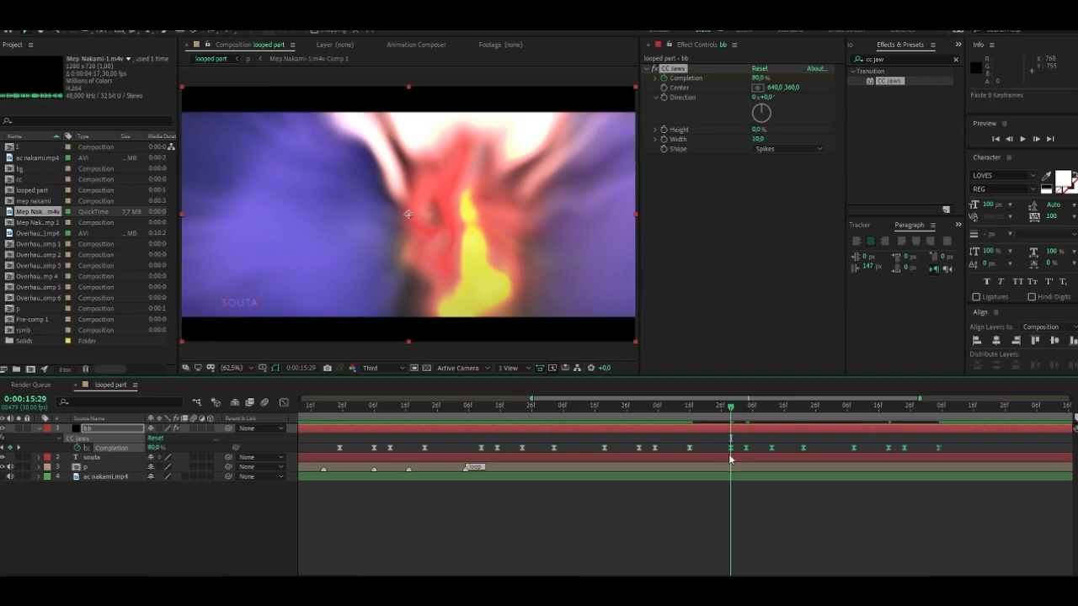
{"action": "key", "text": "equal"}
{"action": "key", "text": "ctrl+z"}
{"action": "key", "text": "space"}
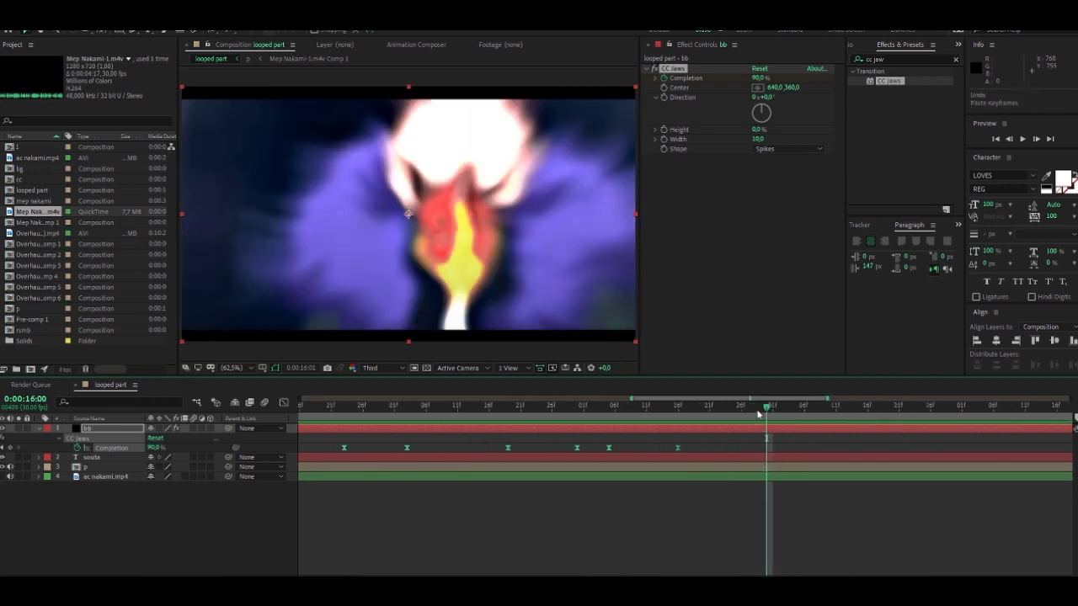
{"action": "key", "text": "minus"}
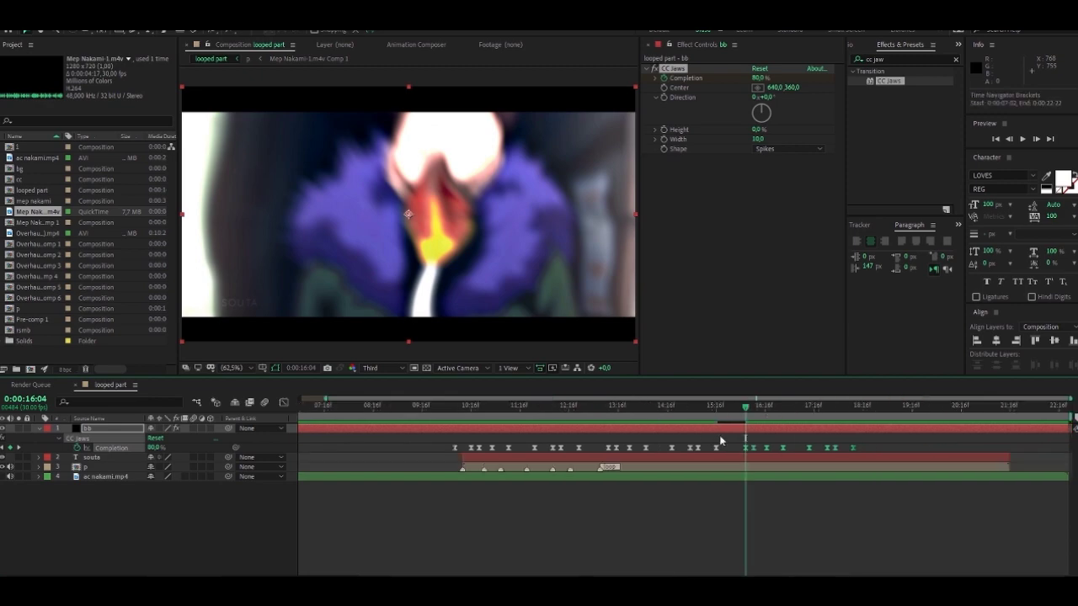
{"action": "left_click", "coordinate": [284, 402]}
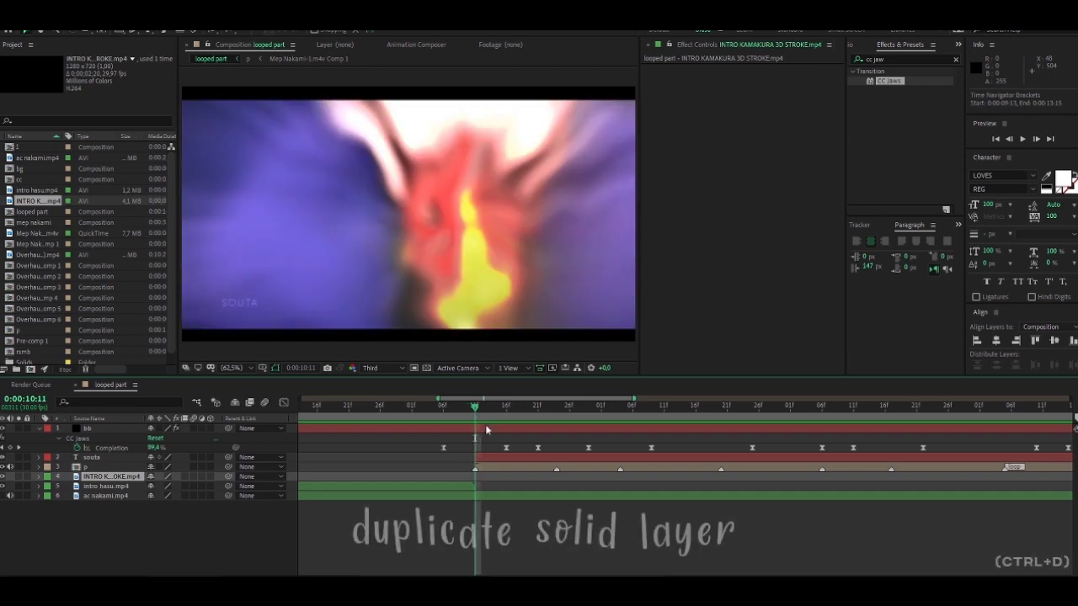
Duplicate bb and trim the copy to run from 10:11 to 10:23
{"action": "left_click", "coordinate": [486, 429]}
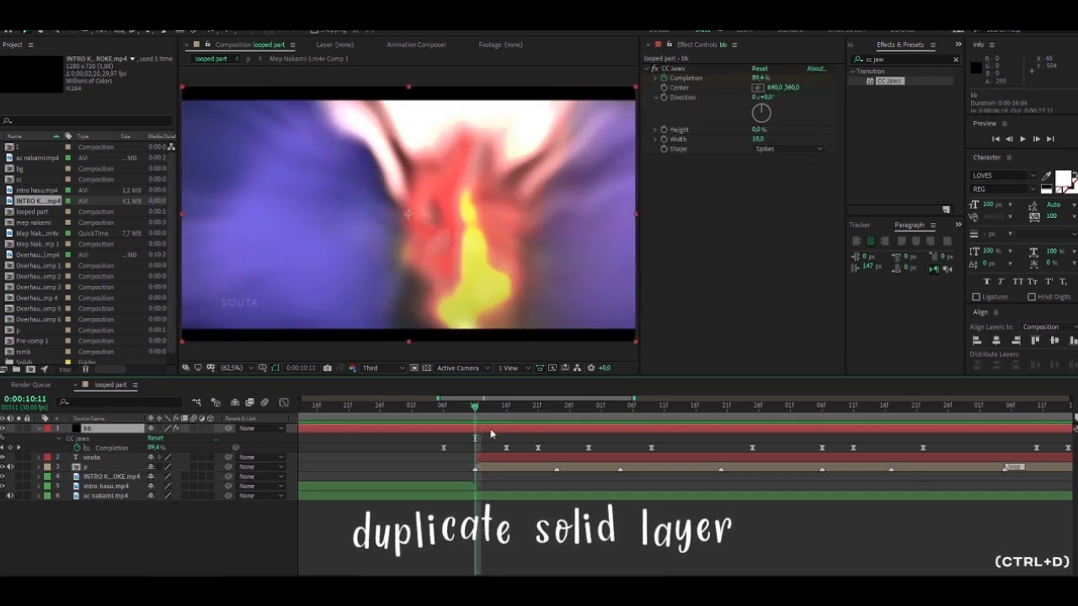
{"action": "key", "text": "ctrl+d"}
{"action": "key", "text": "alt+bracketleft"}
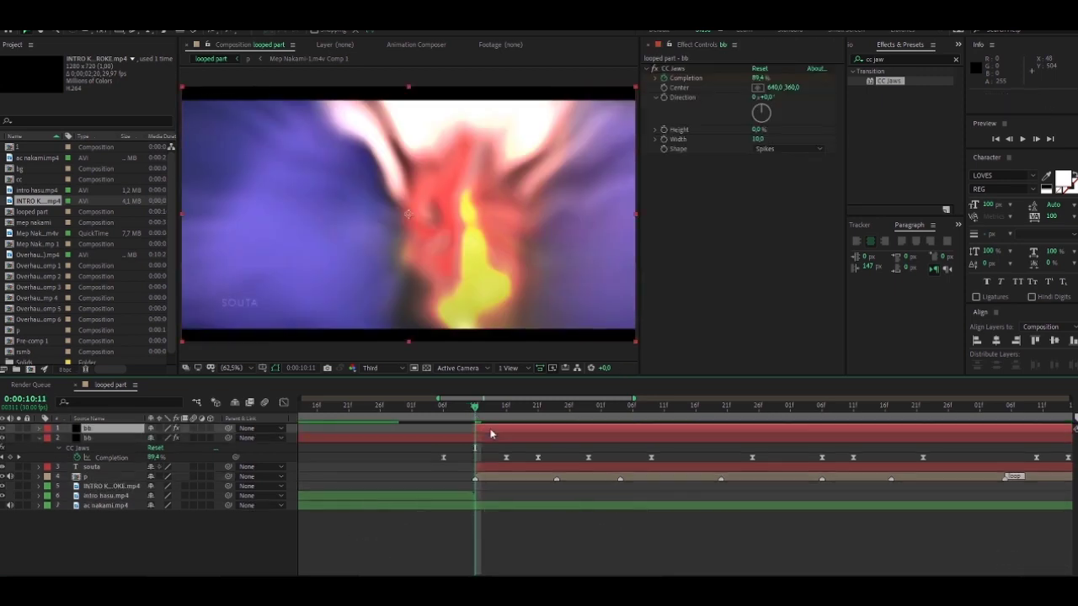
{"action": "scroll", "coordinate": [490, 433], "scroll_direction": "up", "scroll_amount": 2}
{"action": "left_click", "coordinate": [622, 406]}
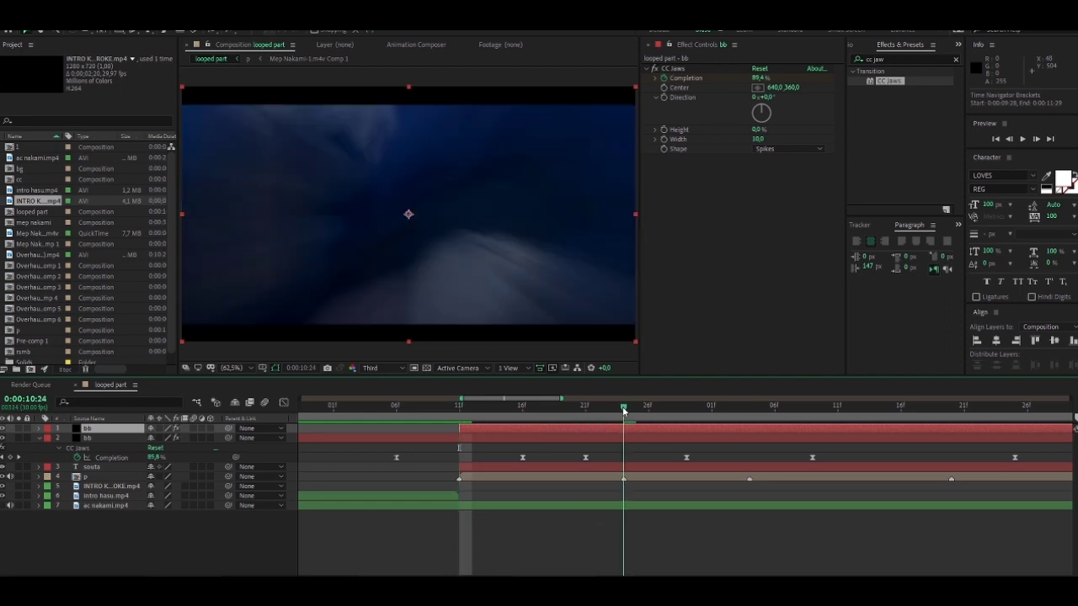
{"action": "left_click", "coordinate": [612, 410]}
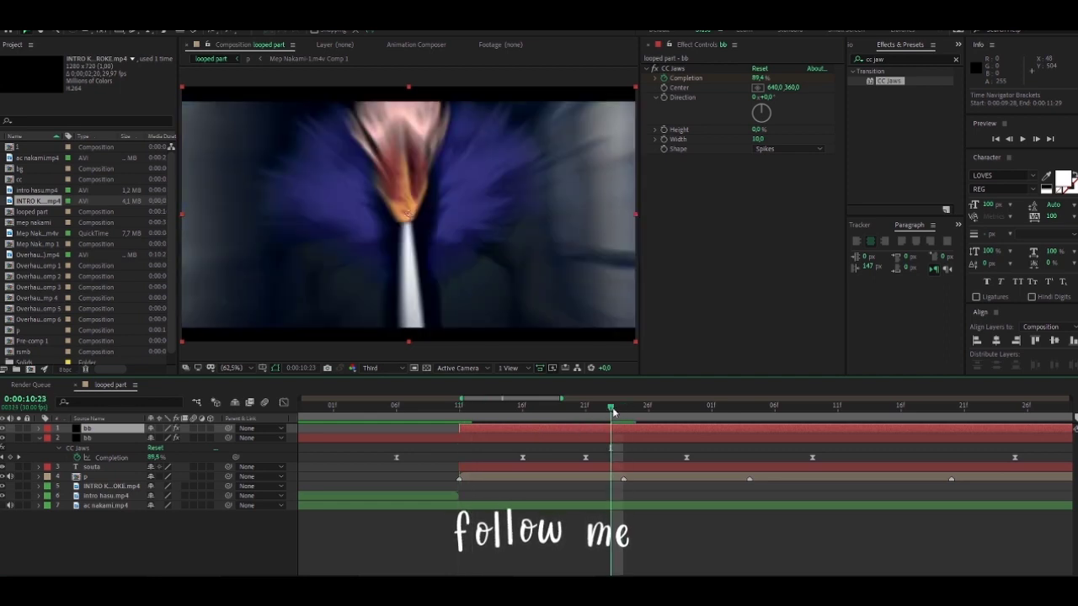
{"action": "key", "text": "alt+bracketright"}
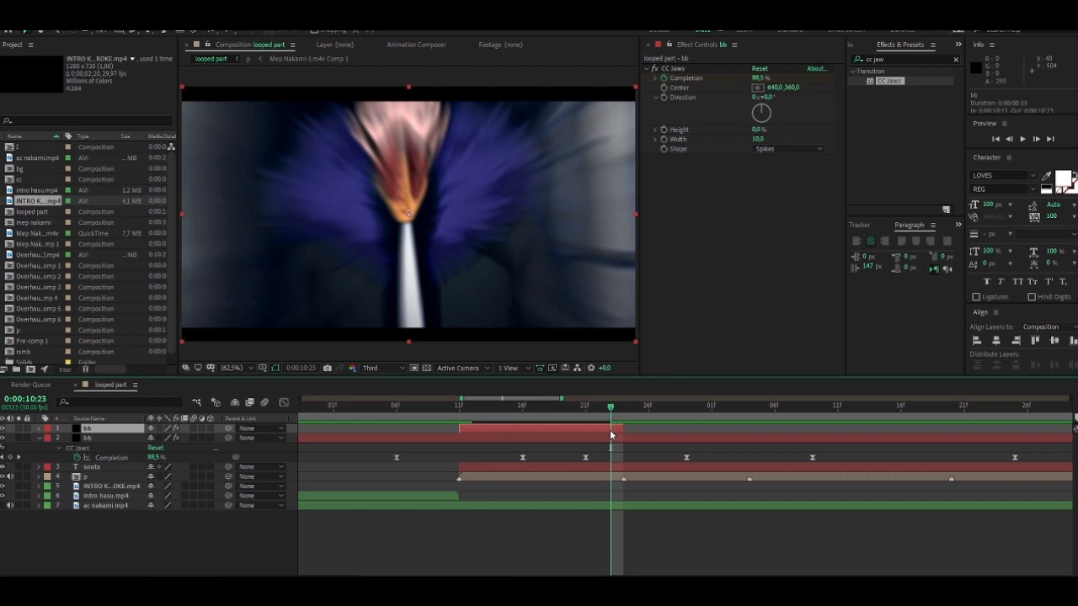
{"action": "key", "text": "space"}
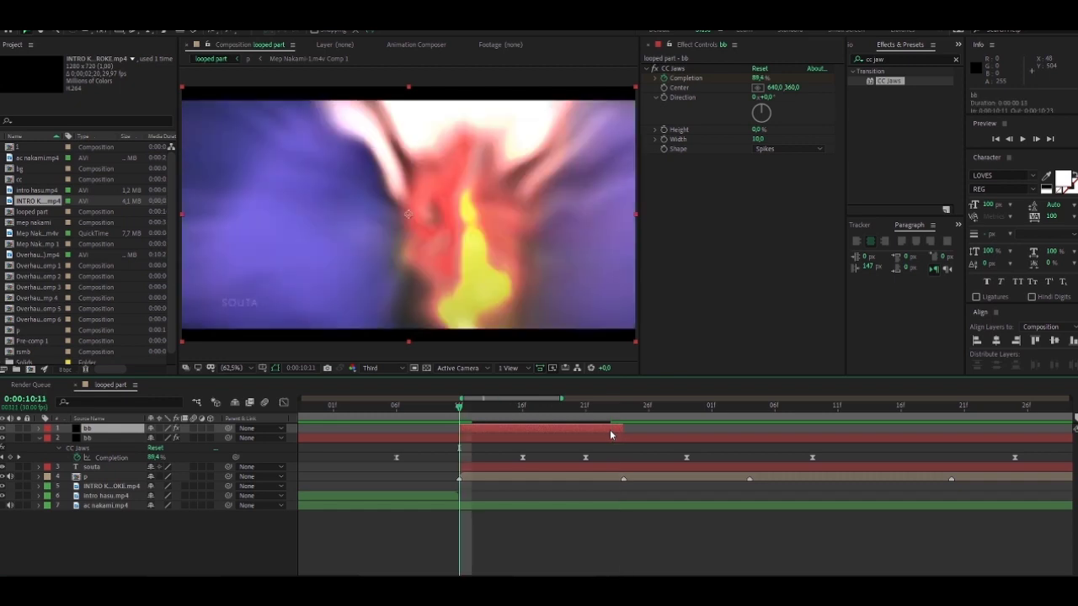
{"action": "key", "text": "ctrl+space"}
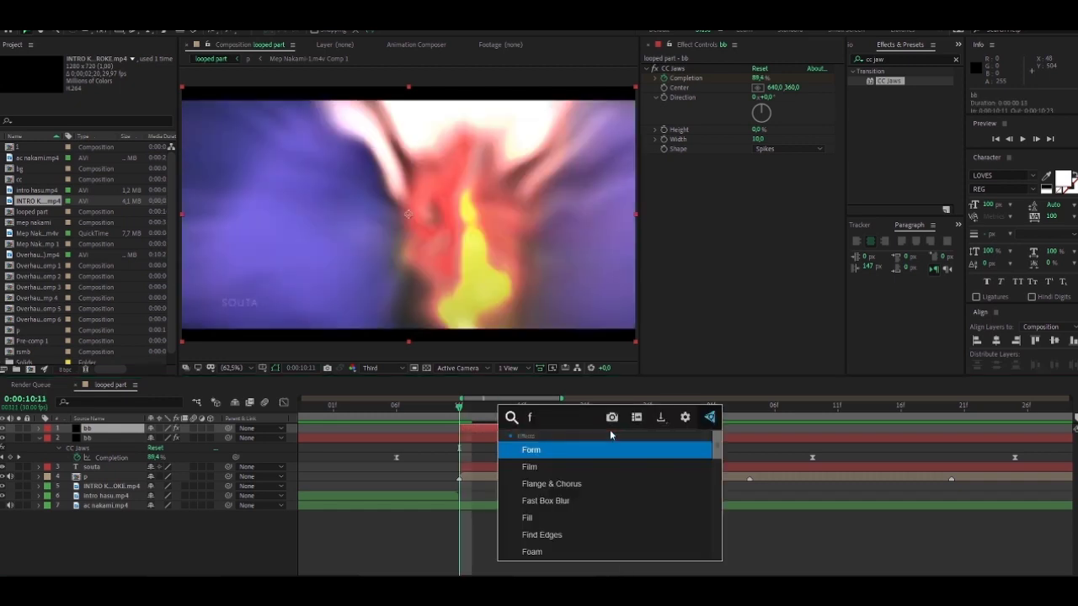
Apply a Fill effect to the bb copy with fill colour FFFFFF
{"action": "type", "text": "fill"}
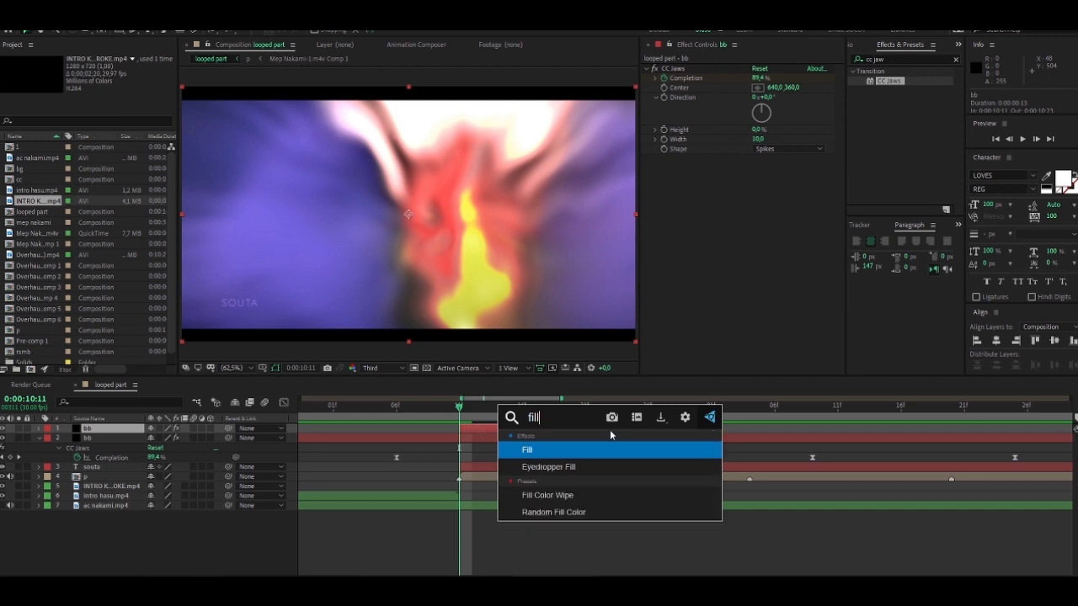
{"action": "key", "text": "Return"}
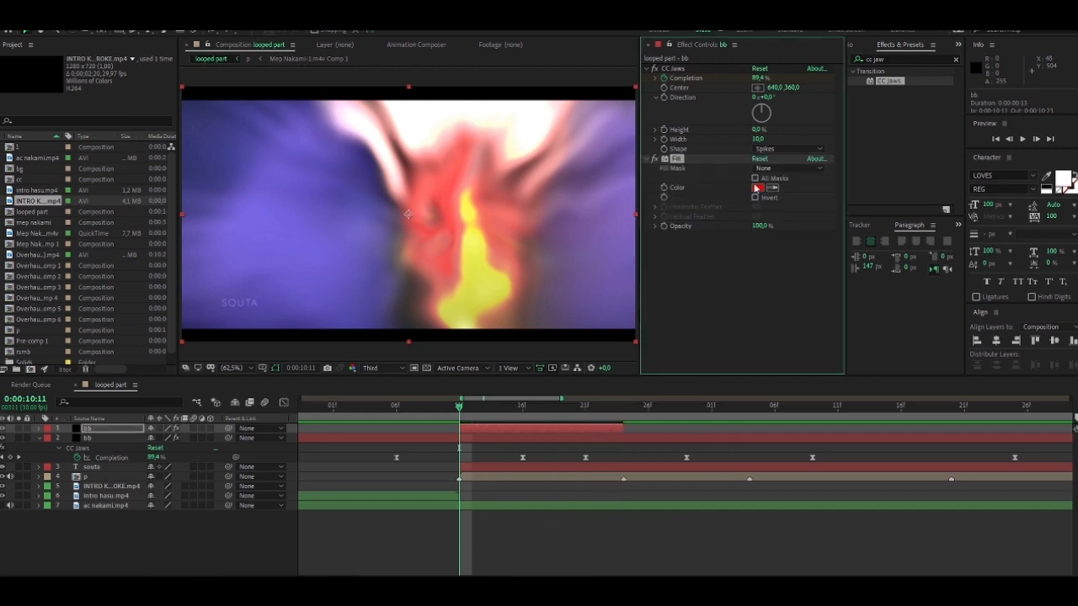
{"action": "left_click", "coordinate": [757, 187]}
{"action": "type", "text": "ffffff"}
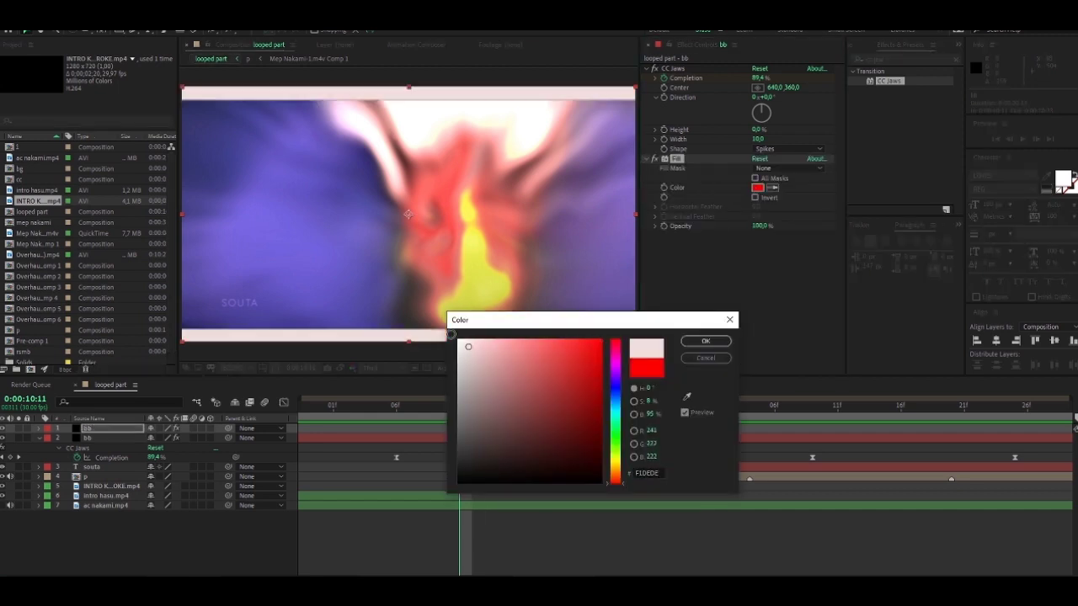
{"action": "left_click", "coordinate": [699, 342]}
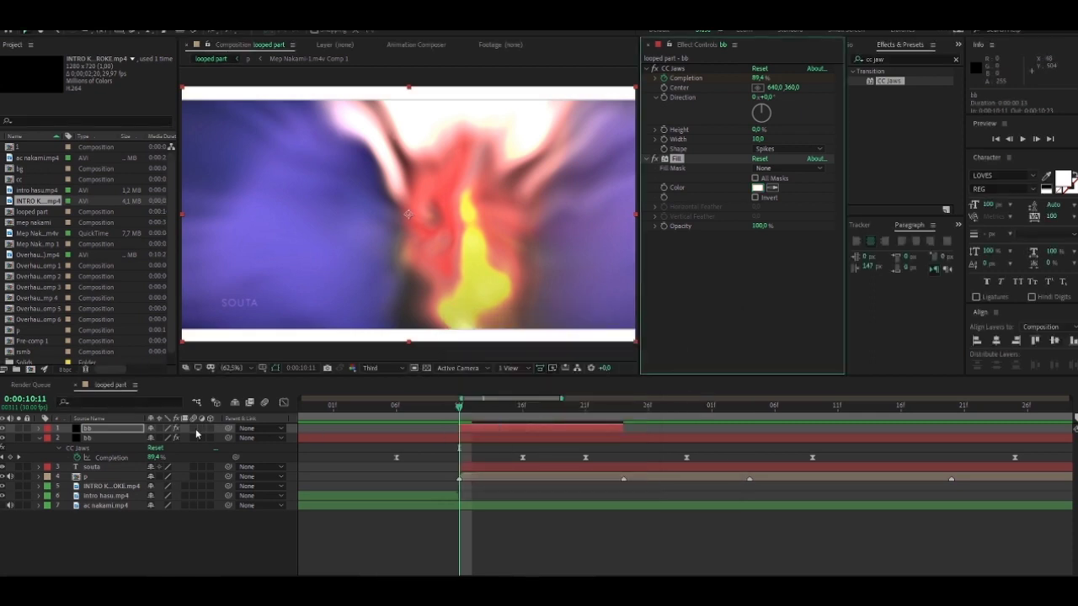
{"action": "left_click", "coordinate": [563, 431]}
Fade the white copy's Opacity from 100% at 10:13 to 0% at 10:23
{"action": "key", "text": "t"}
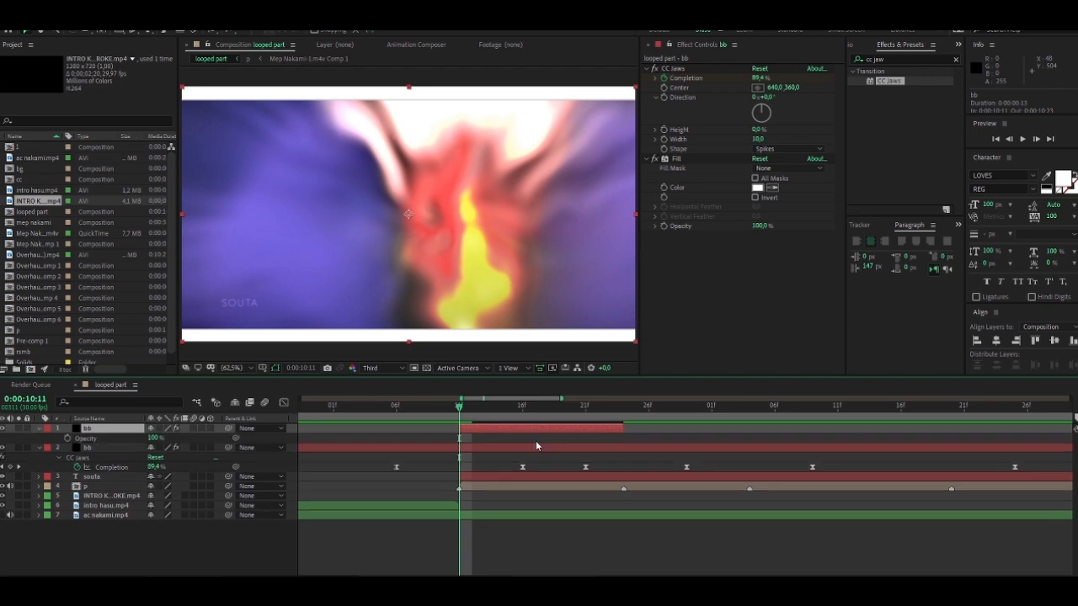
{"action": "key", "text": "Page_Down"}
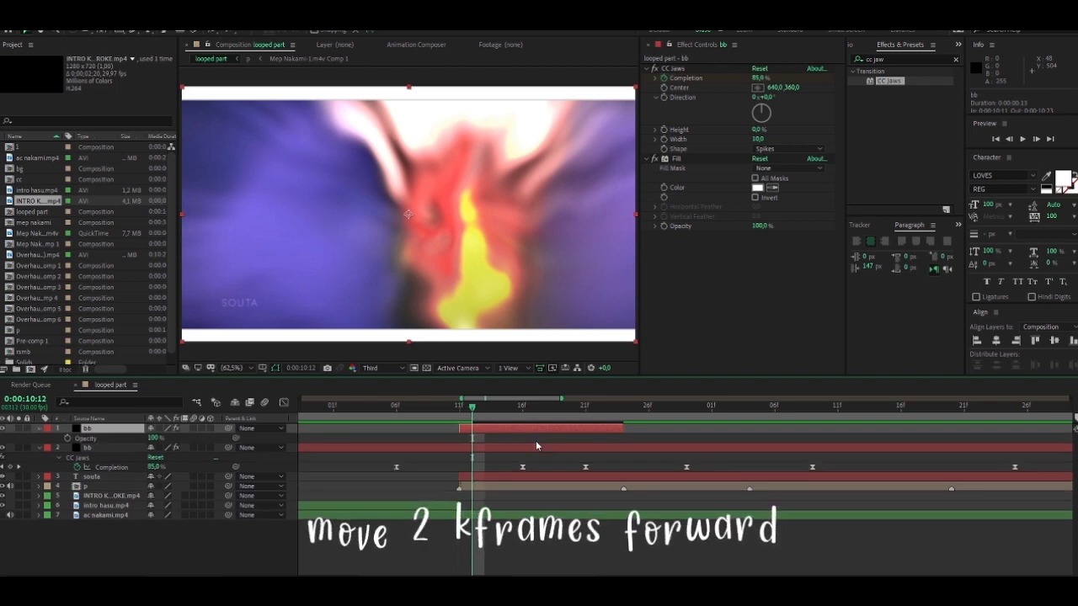
{"action": "key", "text": "Page_Down"}
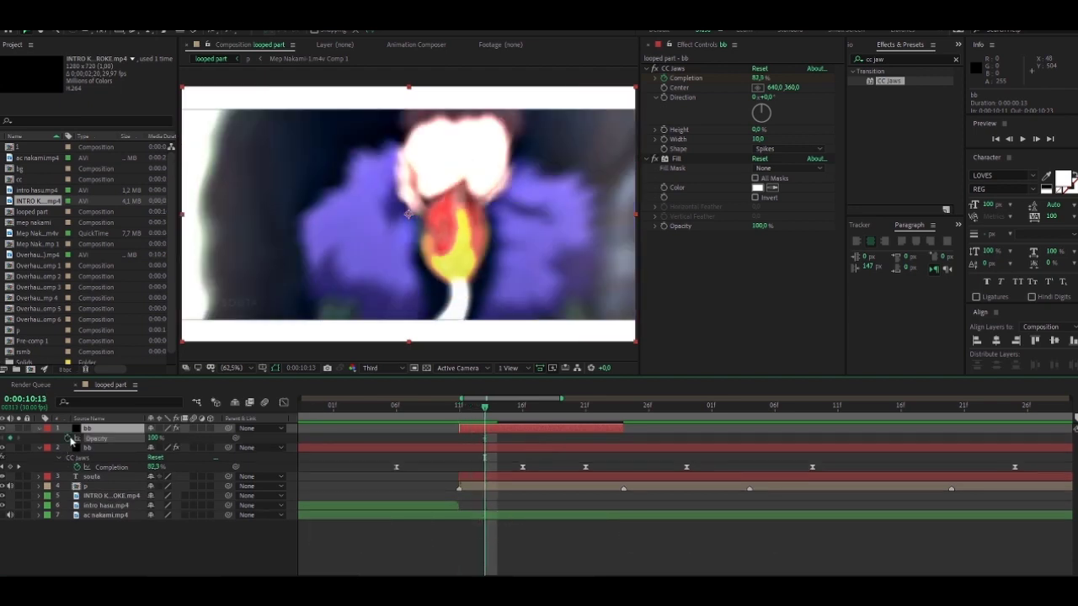
{"action": "left_click", "coordinate": [611, 411]}
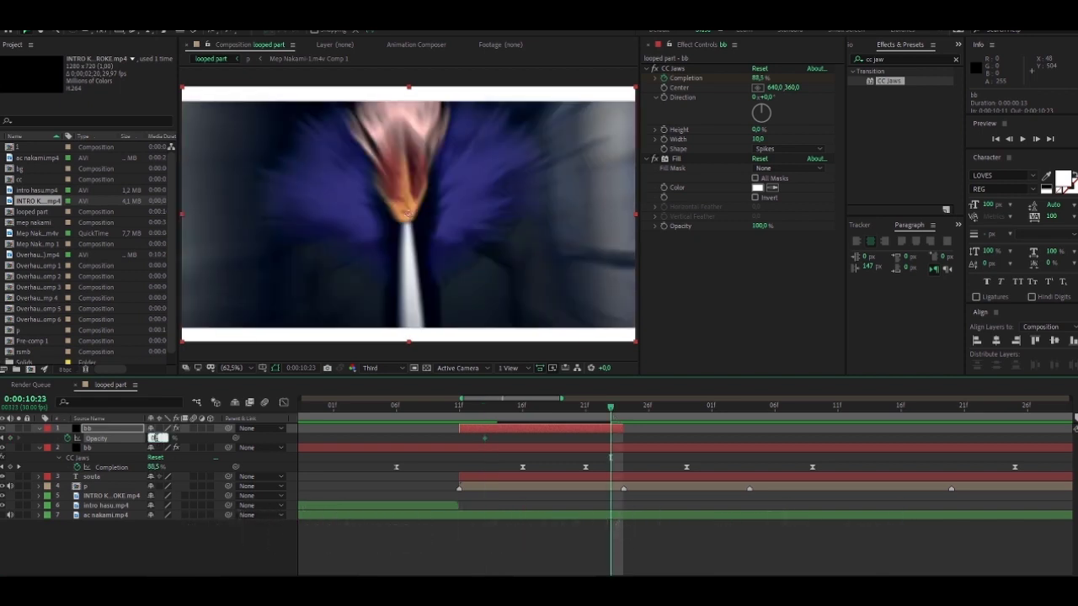
{"action": "scroll", "coordinate": [463, 450], "scroll_direction": "down", "scroll_amount": 3}
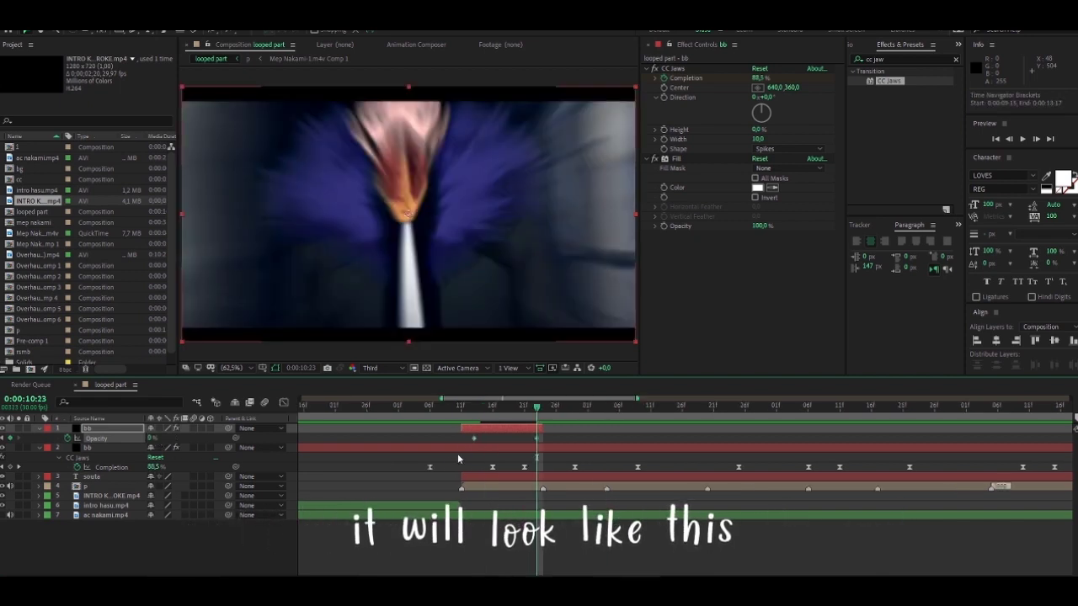
{"action": "scroll", "coordinate": [449, 457], "scroll_direction": "left", "scroll_amount": 2}
{"action": "scroll", "coordinate": [503, 457], "scroll_direction": "left", "scroll_amount": 1}
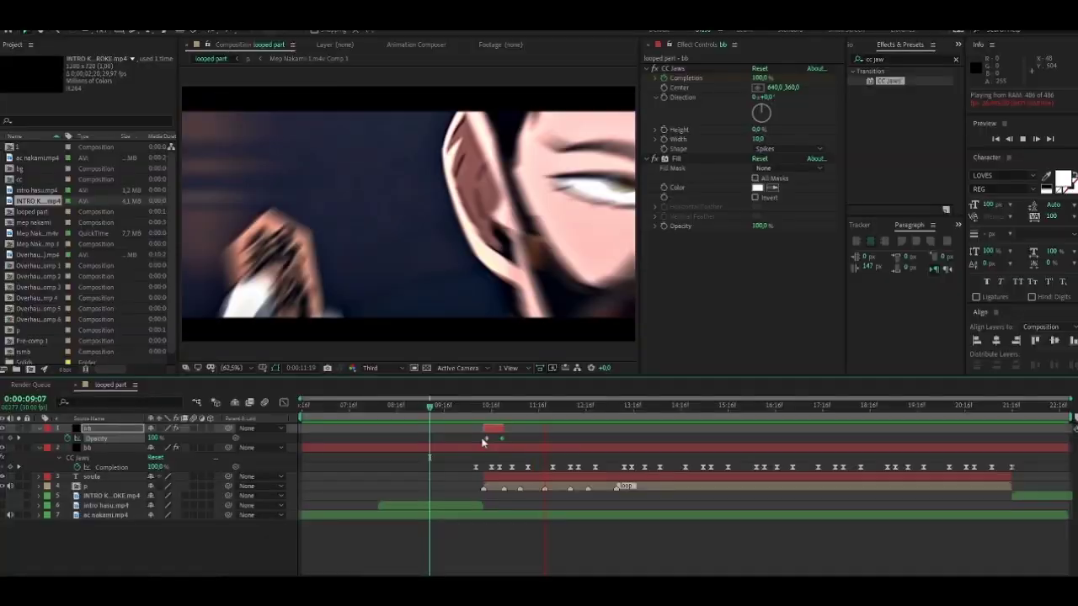
{"action": "scroll", "coordinate": [498, 444], "scroll_direction": "up", "scroll_amount": 3}
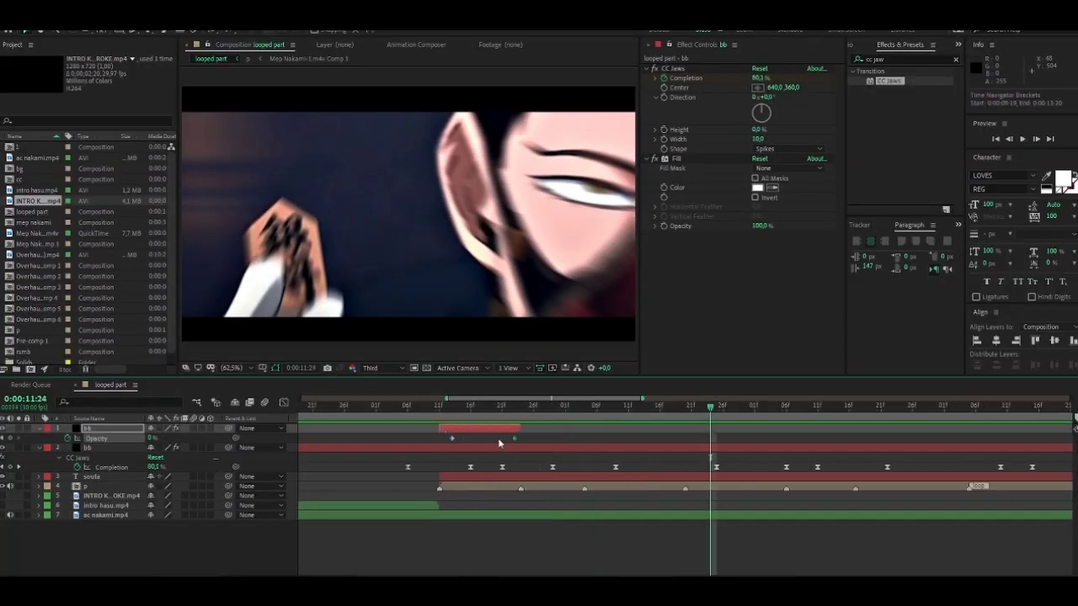
{"action": "left_click", "coordinate": [521, 416]}
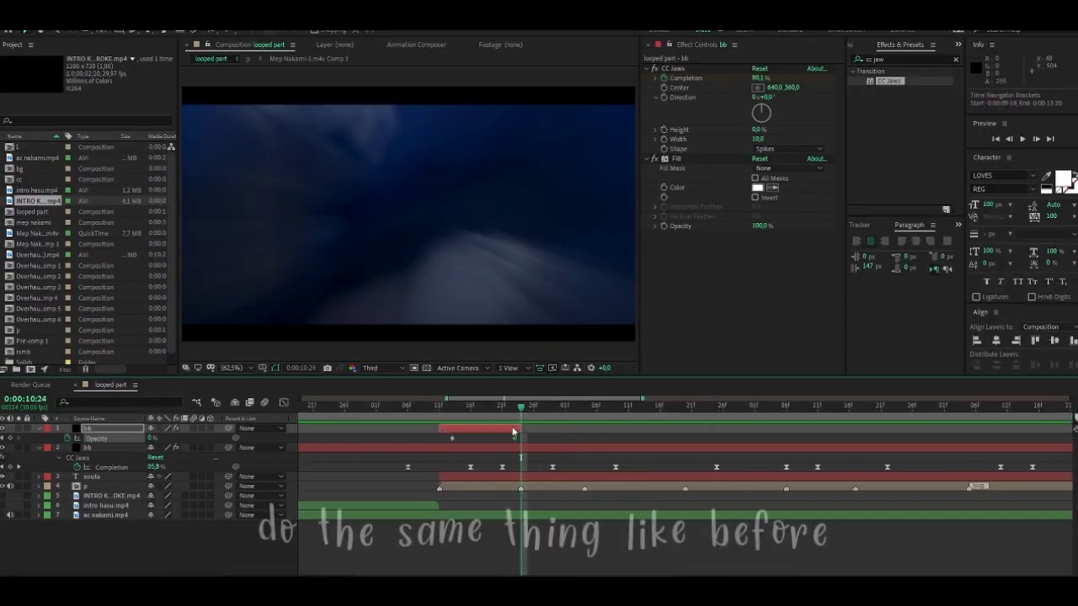
Duplicate bb again and extend the top layer's out-point to 0:00:11:03
{"action": "key", "text": "ctrl+d"}
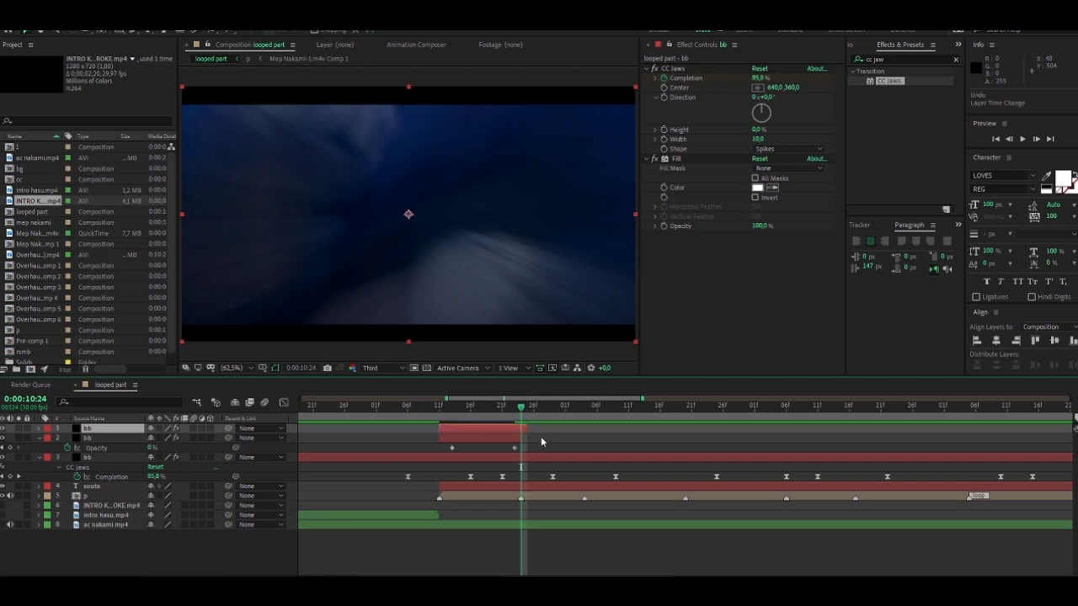
{"action": "scroll", "coordinate": [530, 435], "scroll_direction": "up", "scroll_amount": 2}
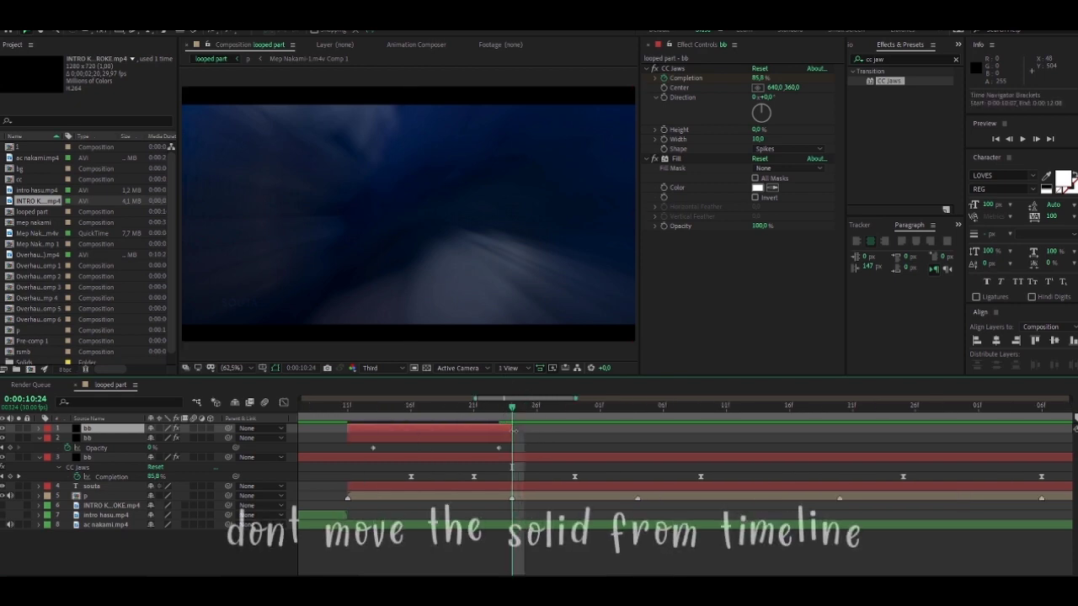
{"action": "left_click_drag", "start_coordinate": [535, 415], "coordinate": [635, 417]}
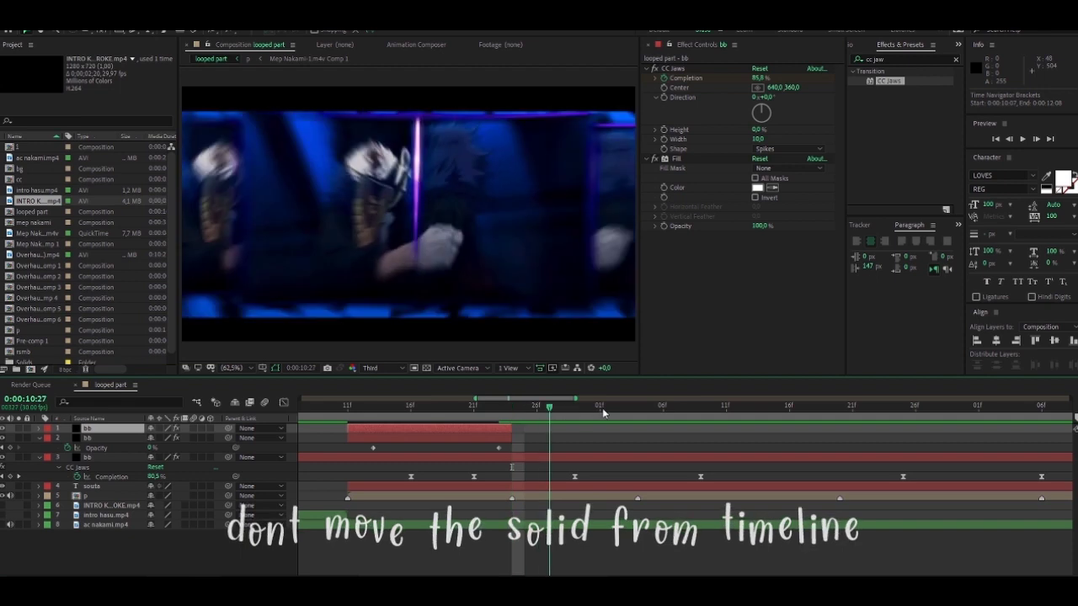
{"action": "left_click", "coordinate": [626, 415]}
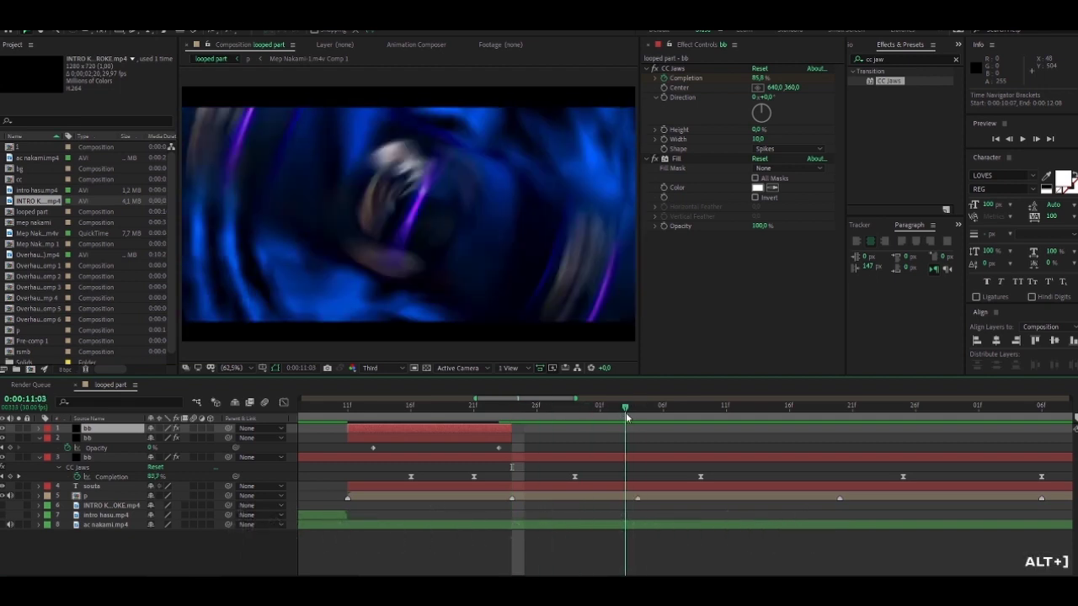
{"action": "key", "text": "alt+bracketright"}
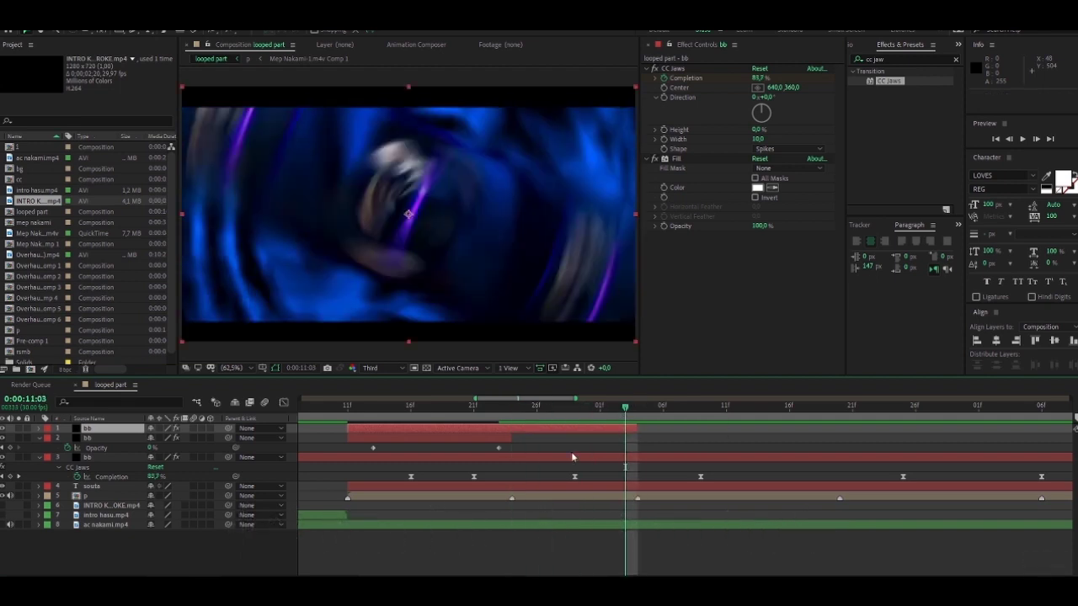
{"action": "left_click", "coordinate": [511, 412]}
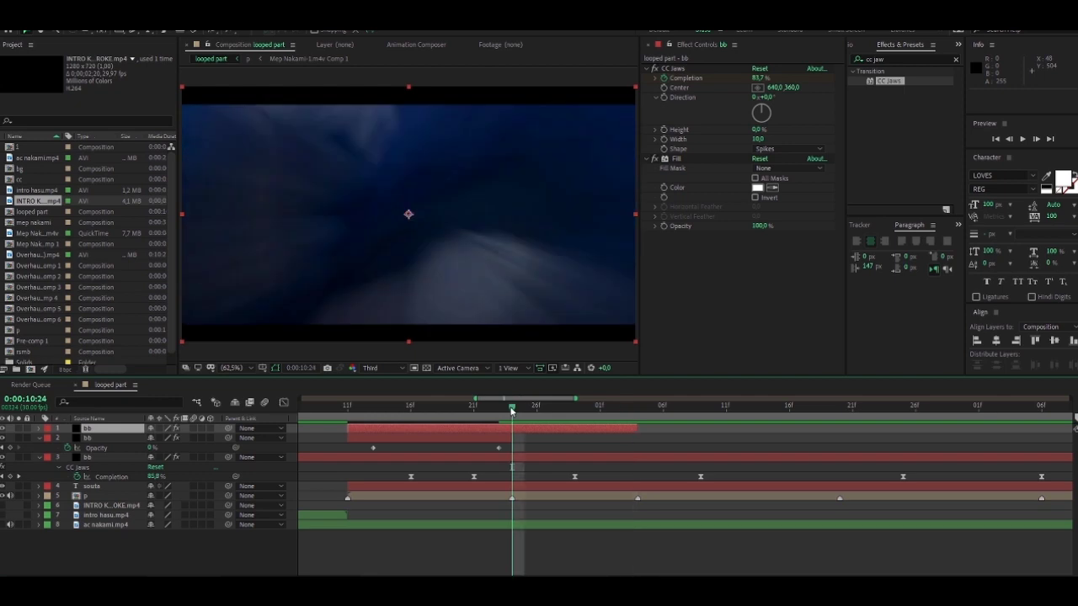
Trim the top bb layer to start at 10:24 and shift its Opacity fade to end near 11:06
{"action": "key", "text": "alt+bracketleft"}
{"action": "key", "text": "u"}
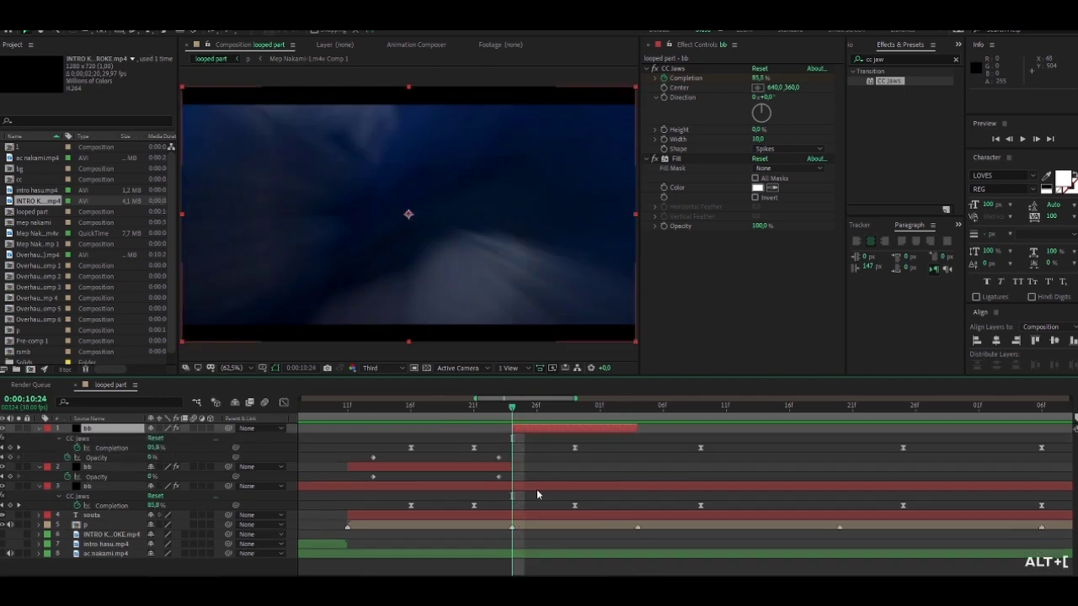
{"action": "key", "text": "u"}
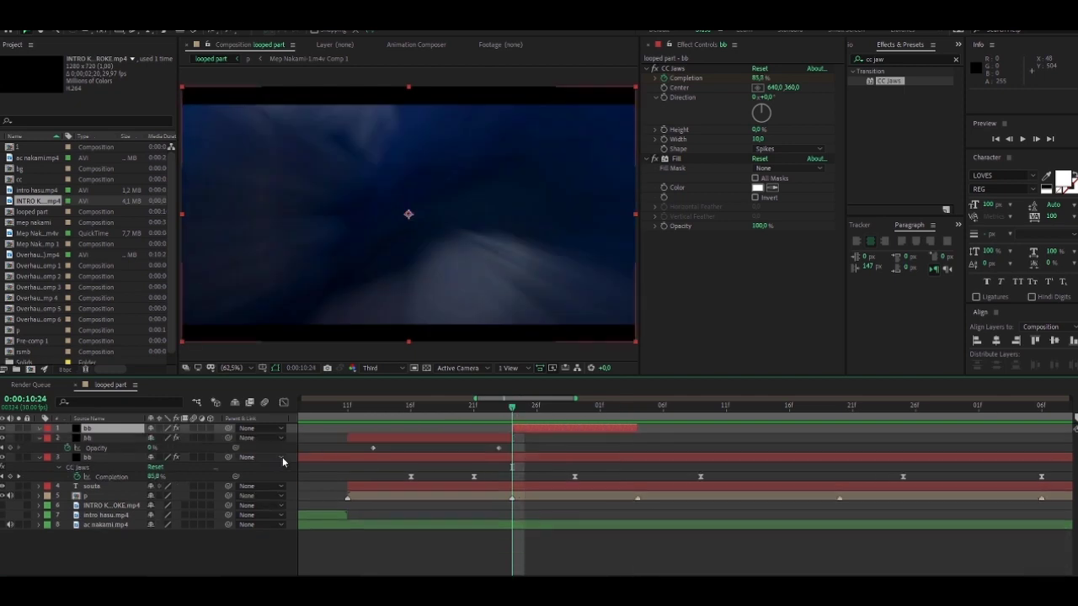
{"action": "key", "text": "t"}
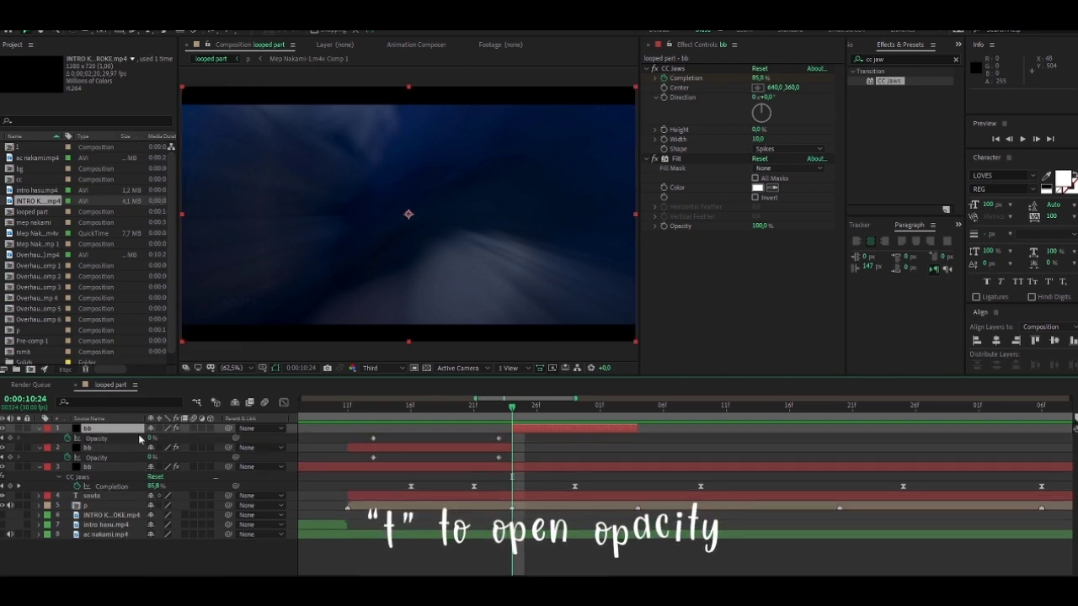
{"action": "left_click", "coordinate": [373, 437]}
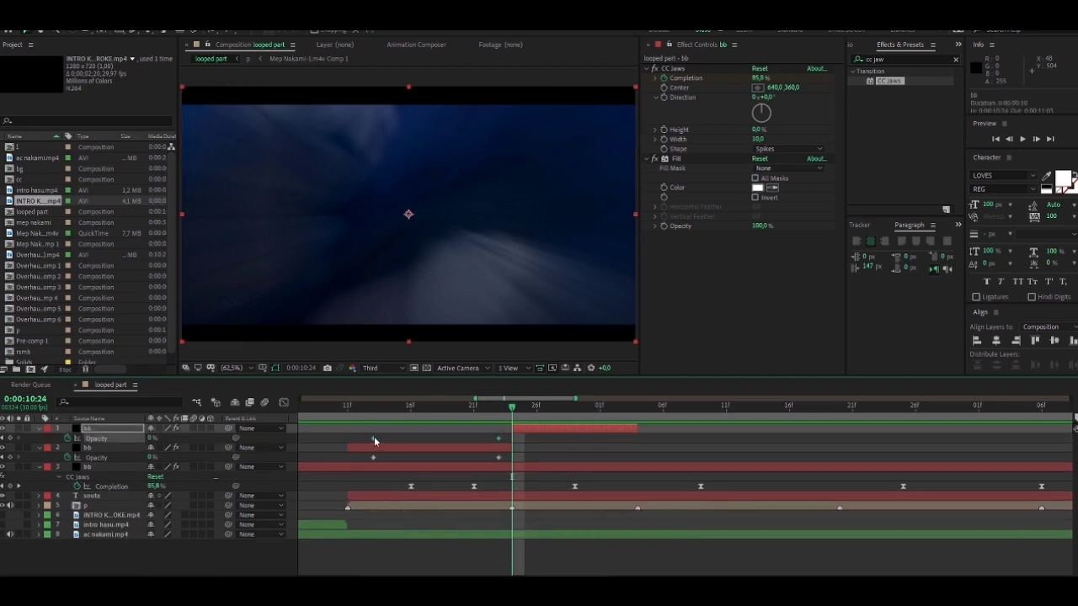
{"action": "left_click_drag", "start_coordinate": [374, 436], "coordinate": [516, 441]}
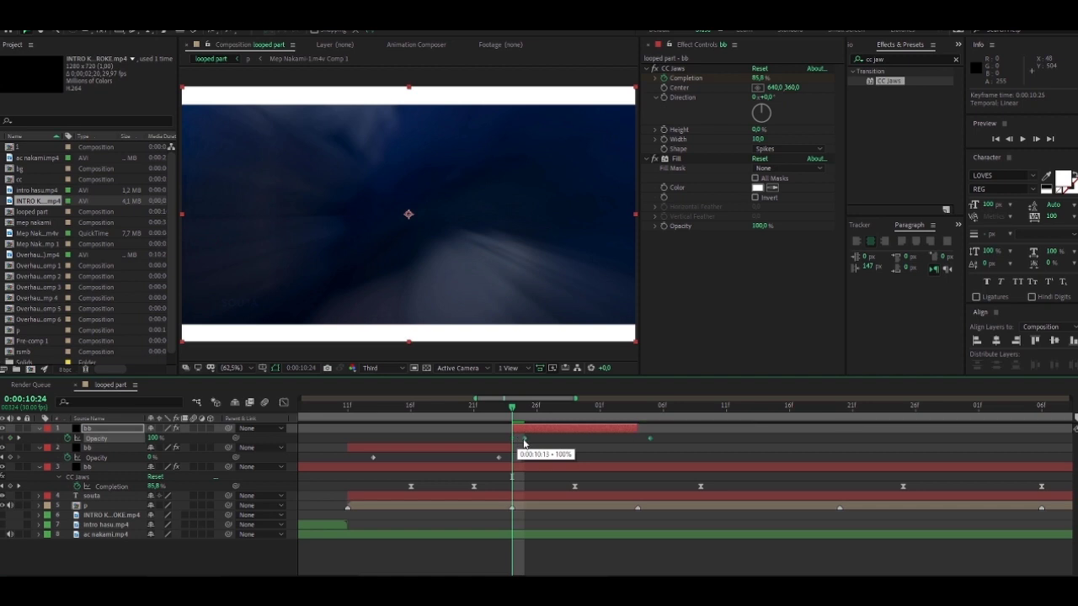
{"action": "left_click_drag", "start_coordinate": [517, 441], "coordinate": [548, 441]}
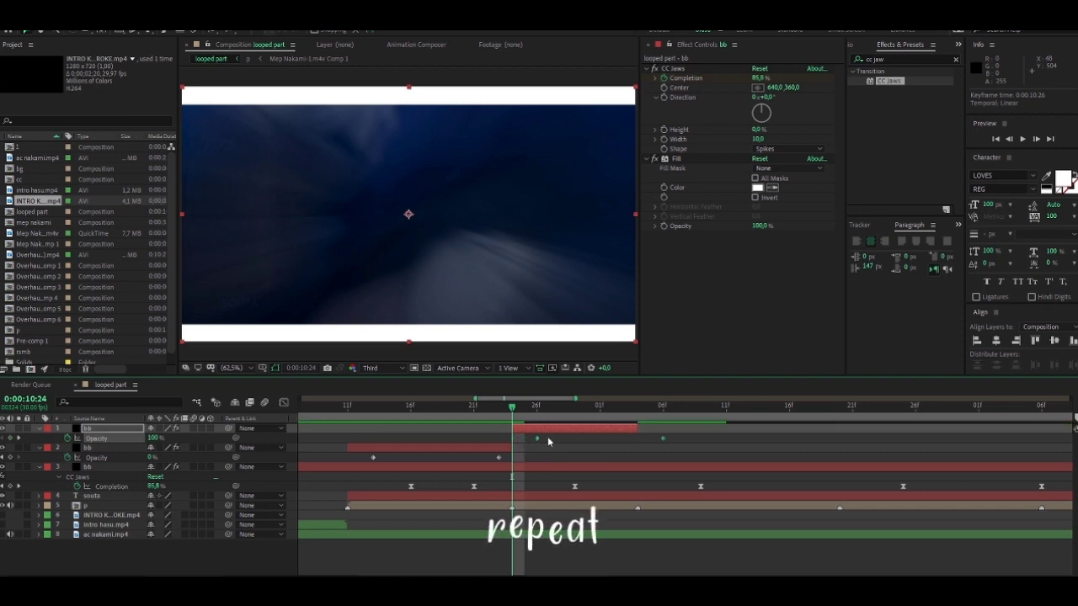
{"action": "left_click", "coordinate": [663, 444]}
{"action": "left_click_drag", "start_coordinate": [661, 442], "coordinate": [634, 444]}
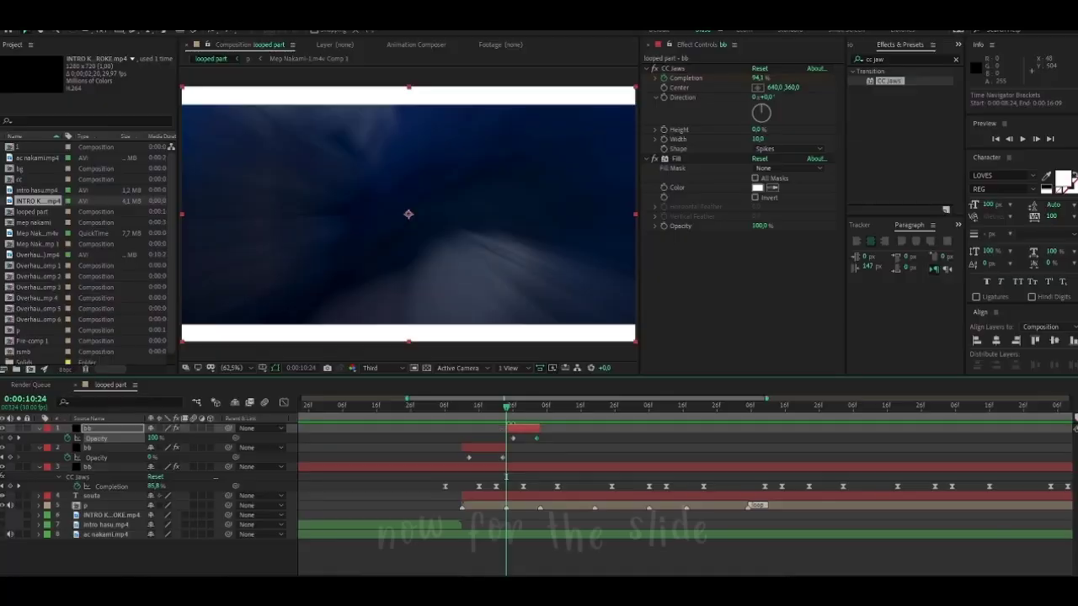
Duplicate the top bb layer and extend the copy to the second clip's end
{"action": "left_click", "coordinate": [522, 432]}
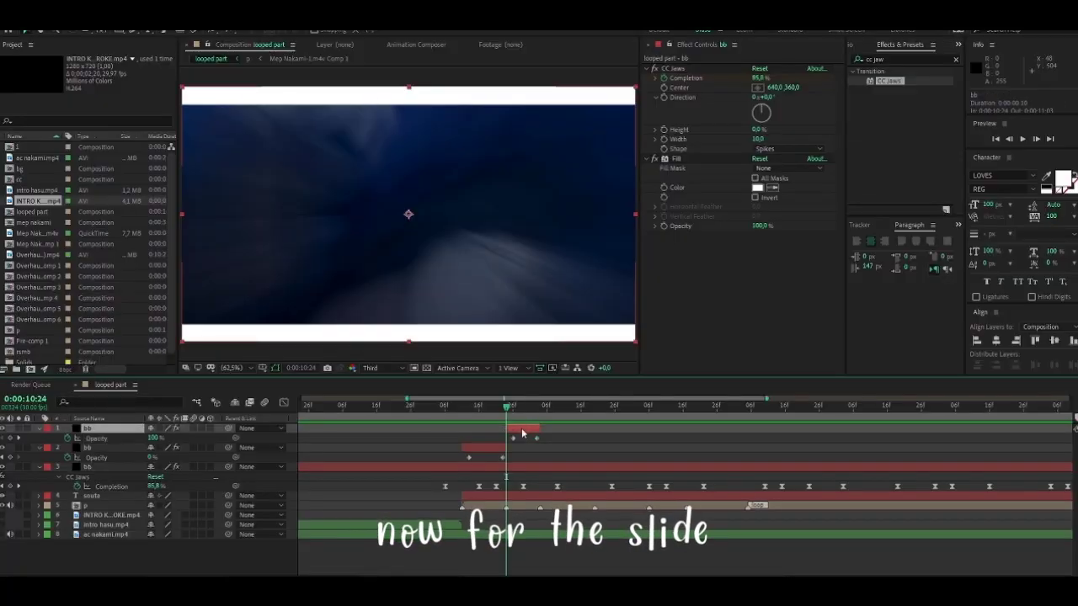
{"action": "key", "text": "ctrl+d"}
{"action": "scroll", "coordinate": [547, 443], "scroll_direction": "up", "scroll_amount": 3}
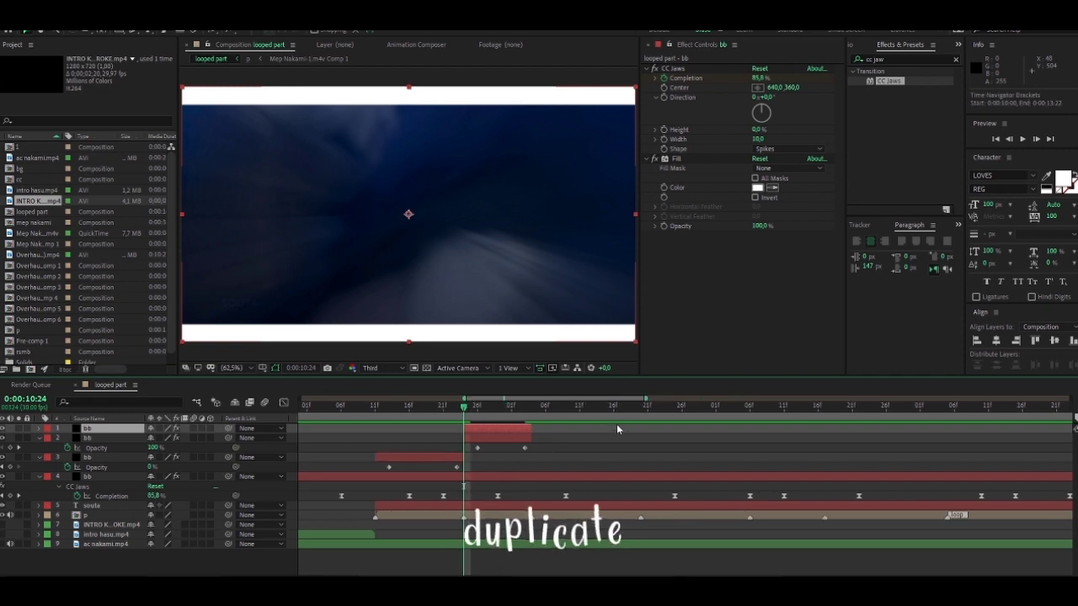
{"action": "left_click_drag", "start_coordinate": [650, 410], "coordinate": [634, 412]}
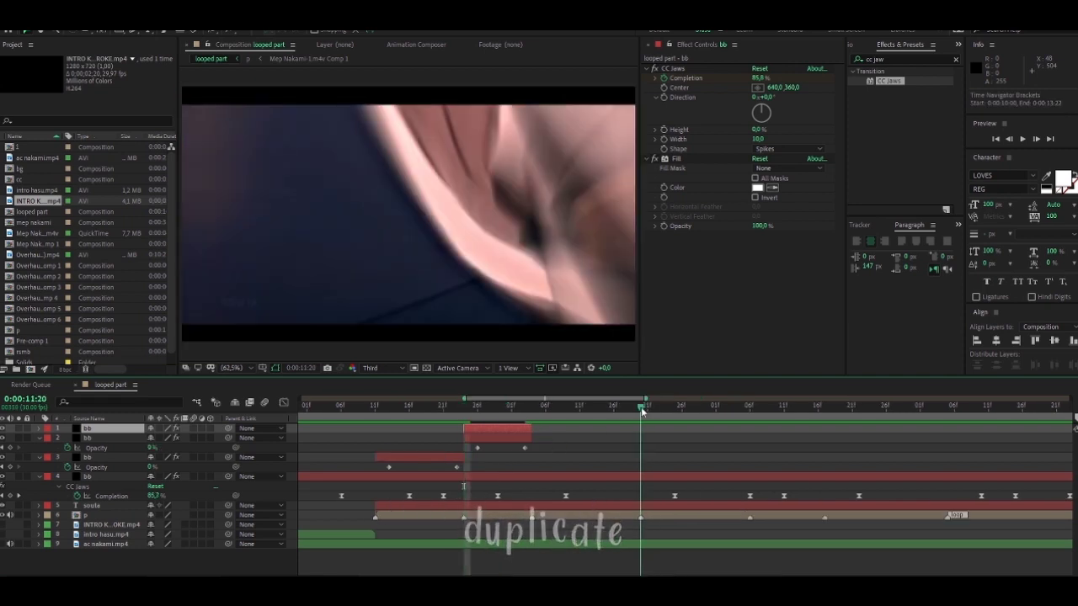
{"action": "key", "text": "alt+]"}
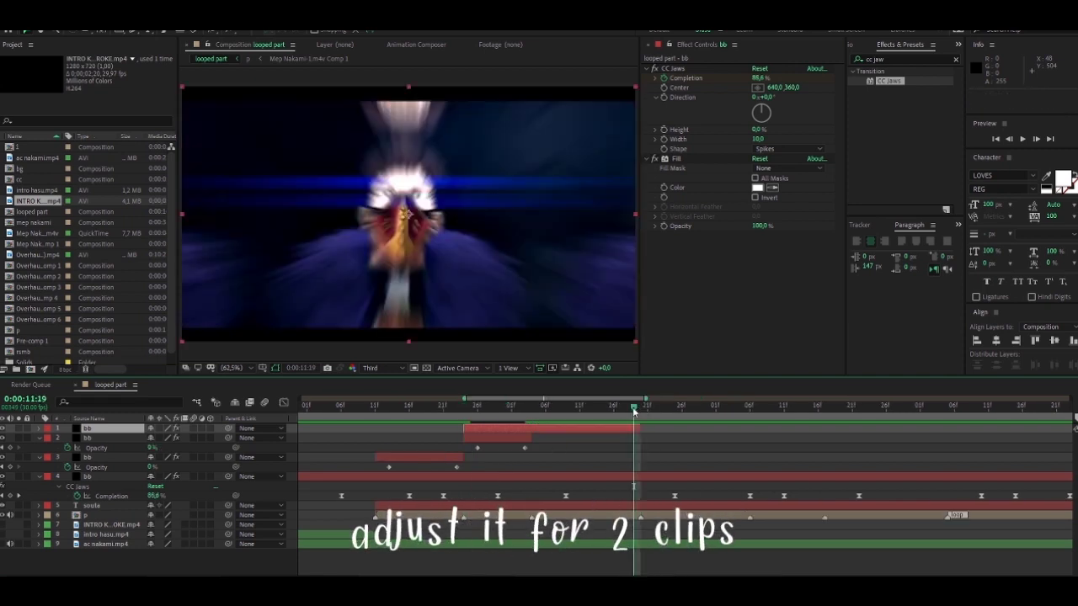
{"action": "left_click", "coordinate": [531, 407]}
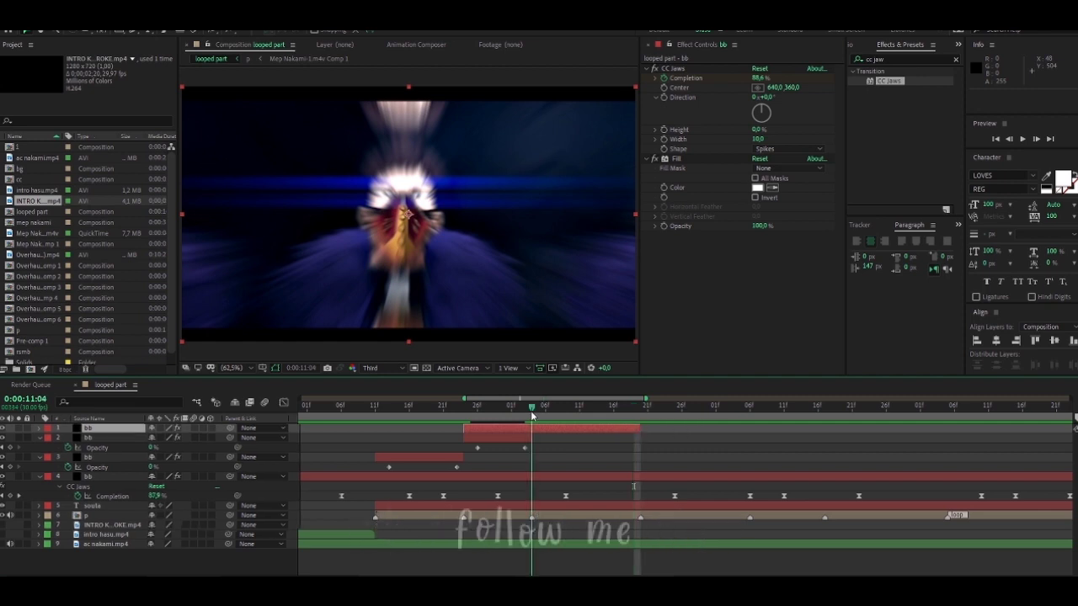
{"action": "key", "text": "u"}
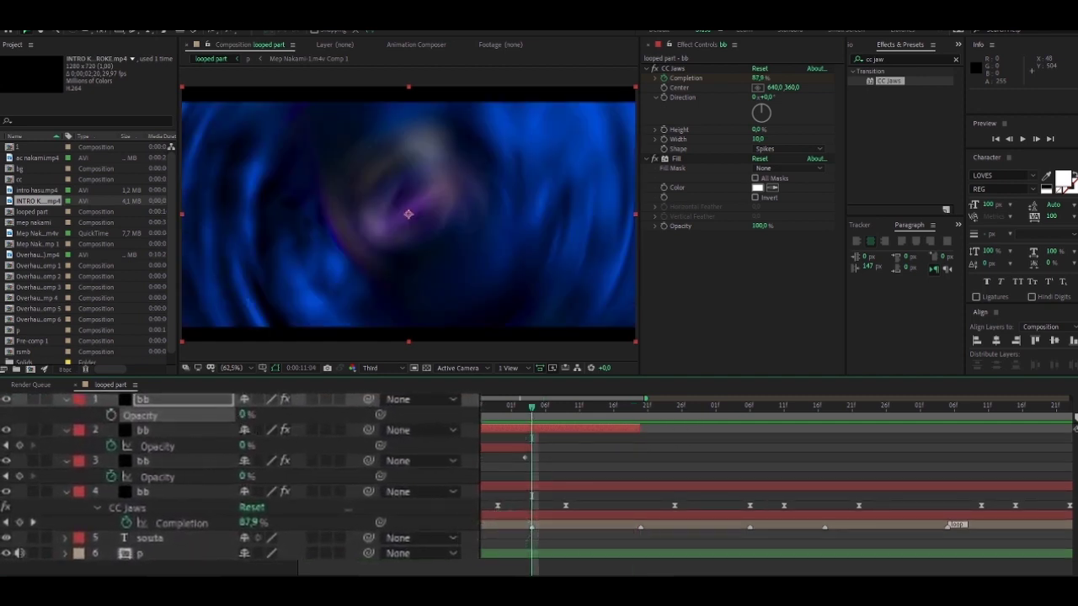
Set the top bb copy's Opacity to 100% and its Scale to 50, 100%
{"action": "key", "text": "Return"}
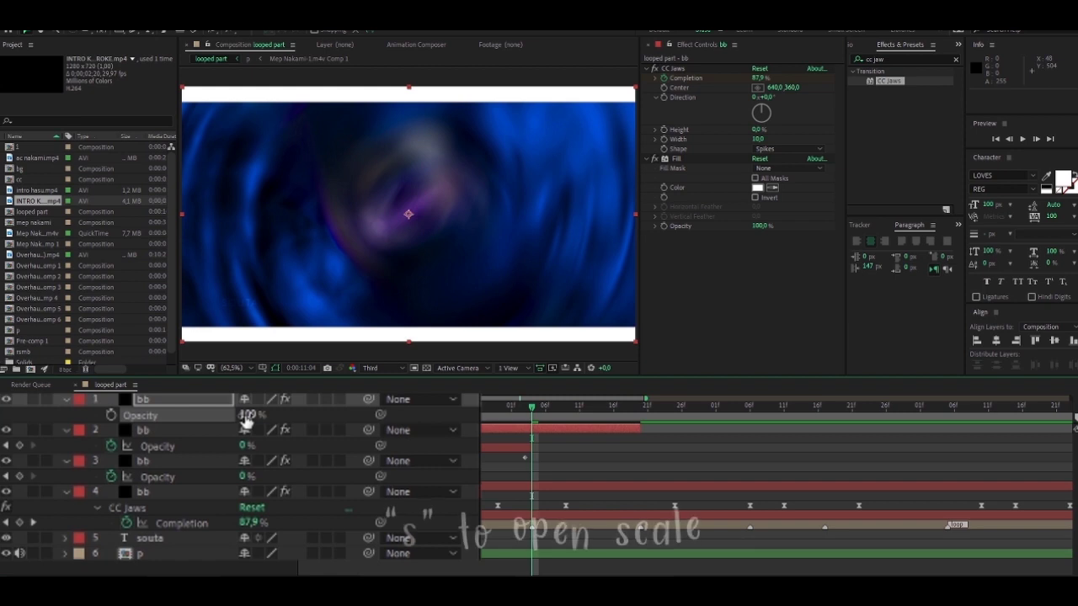
{"action": "key", "text": "s"}
{"action": "type", "text": "50"}
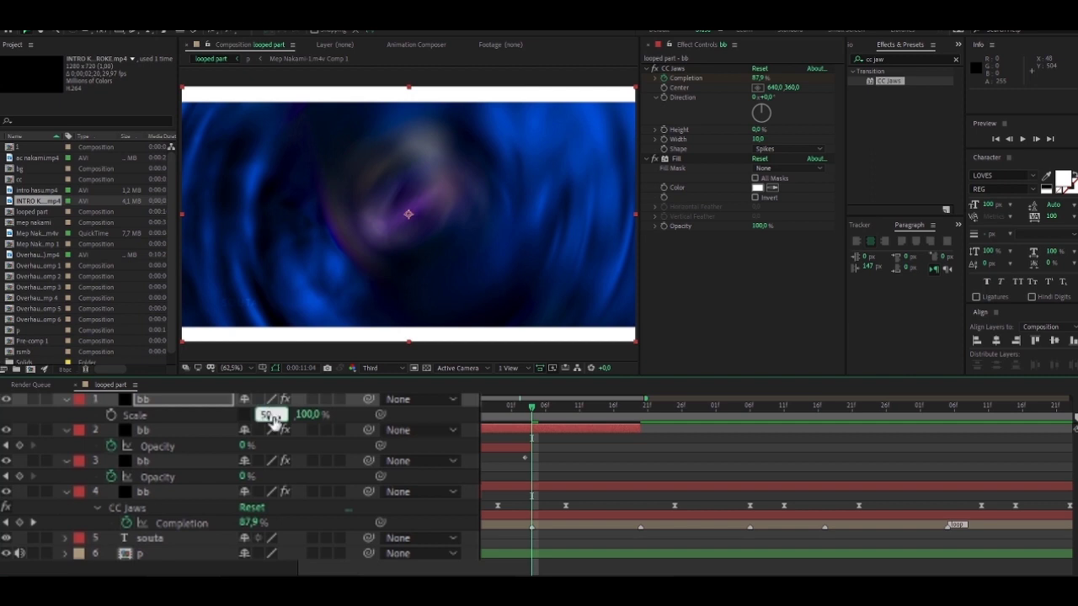
{"action": "key", "text": "Return"}
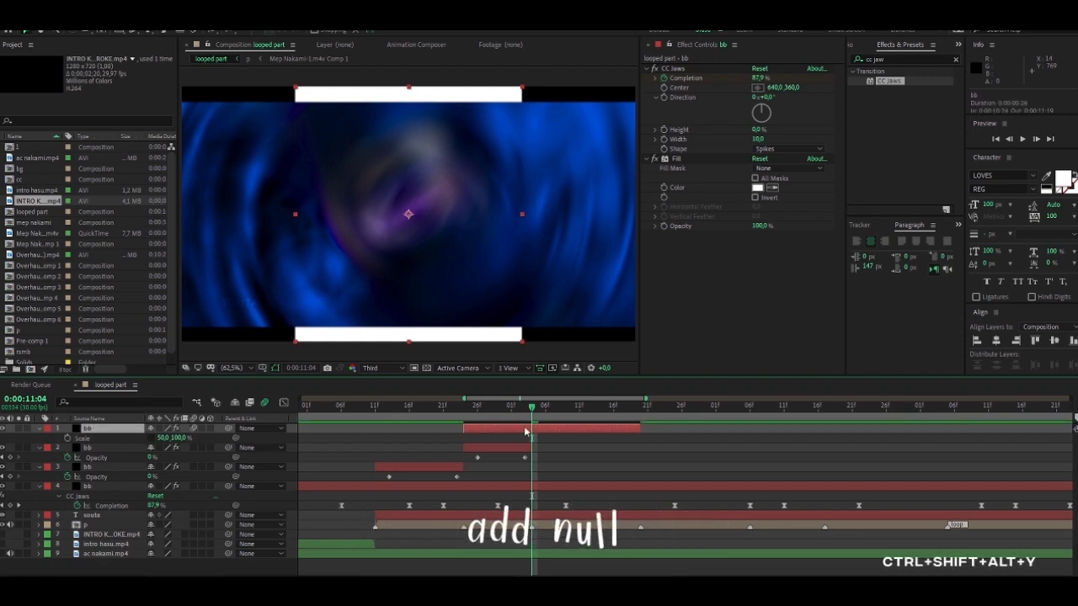
Add Null 8 trimmed to start at 0:00:10:24 and parent the half-width bb layer to it
{"action": "key", "text": "ctrl+shift+alt+y"}
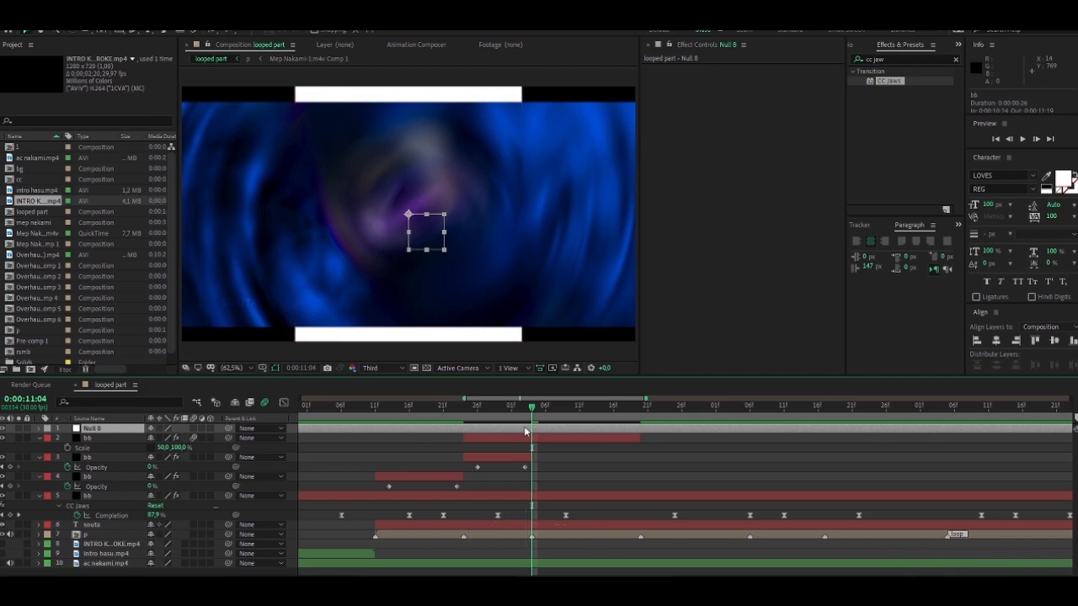
{"action": "left_click", "coordinate": [463, 421]}
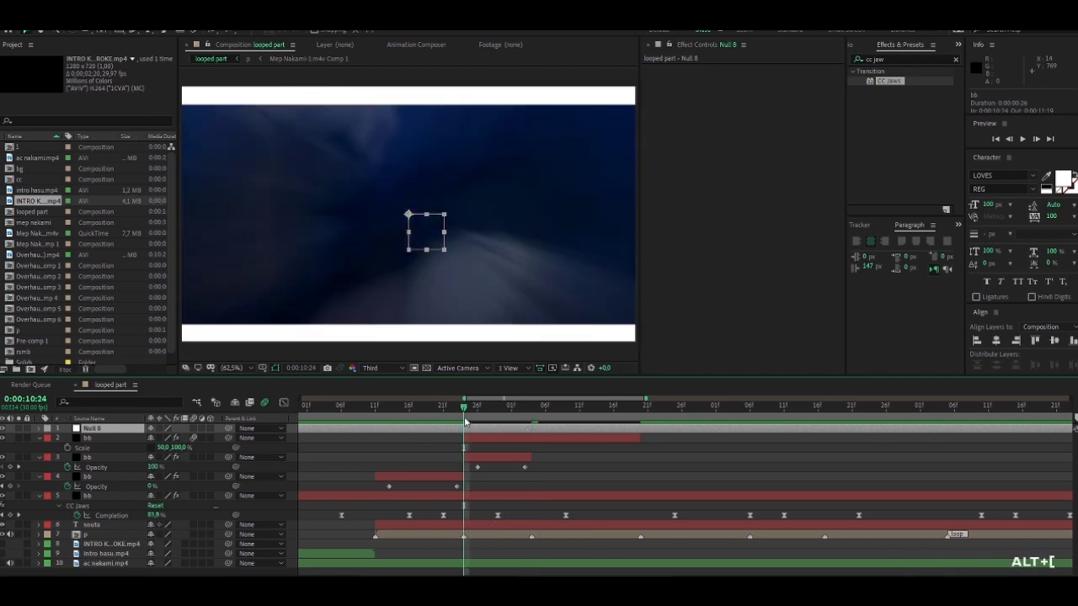
{"action": "key", "text": "alt+bracketleft"}
{"action": "key", "text": "alt+bracketright"}
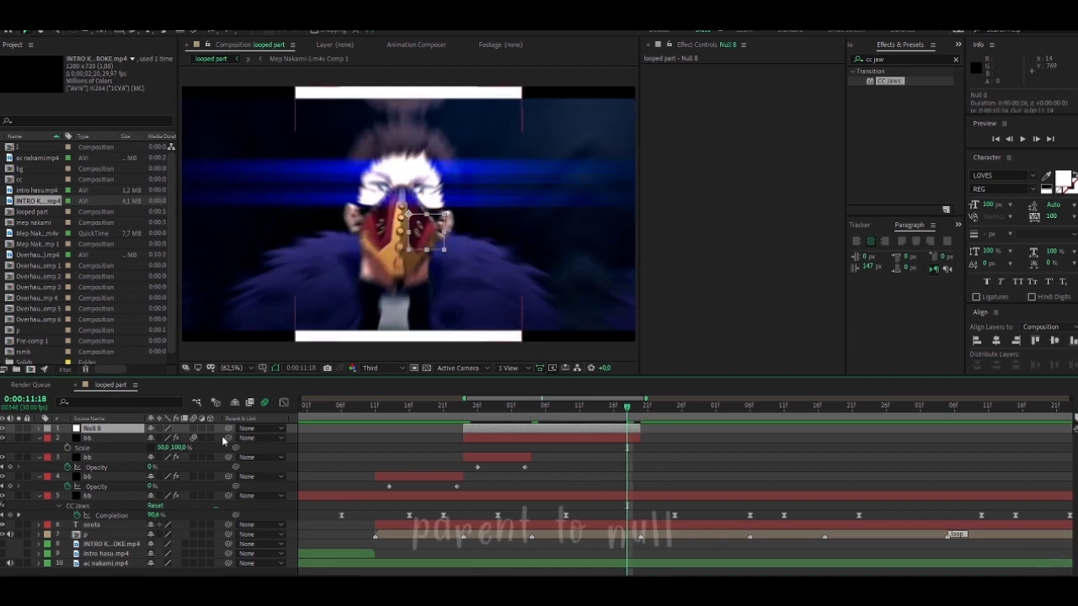
{"action": "left_click_drag", "start_coordinate": [228, 440], "coordinate": [97, 427]}
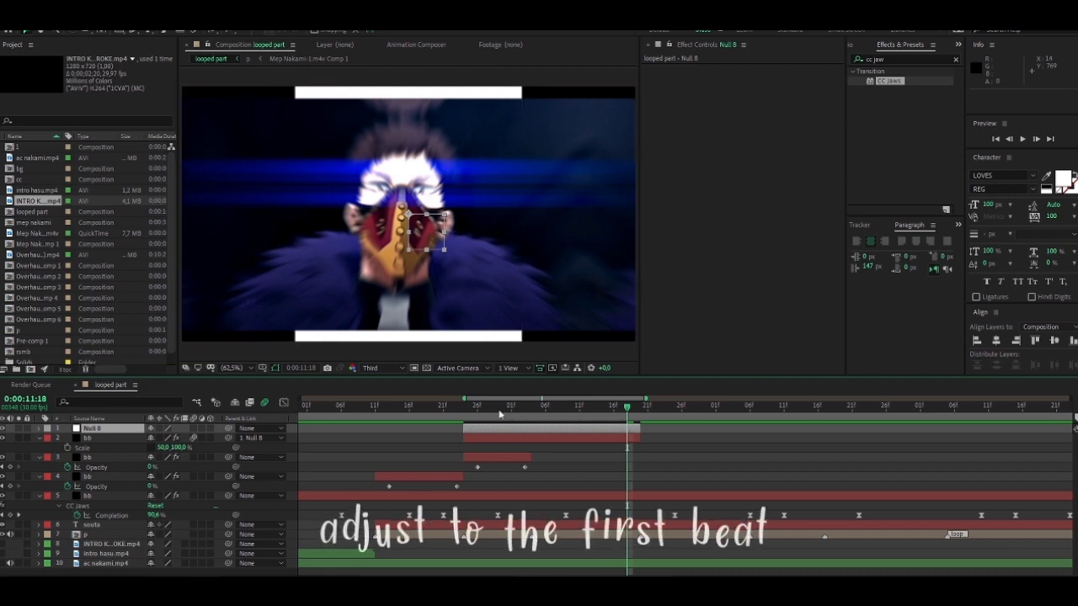
At 0:00:10:29, keyframe Null 8's Position and shift X left to about -304
{"action": "left_click", "coordinate": [499, 413]}
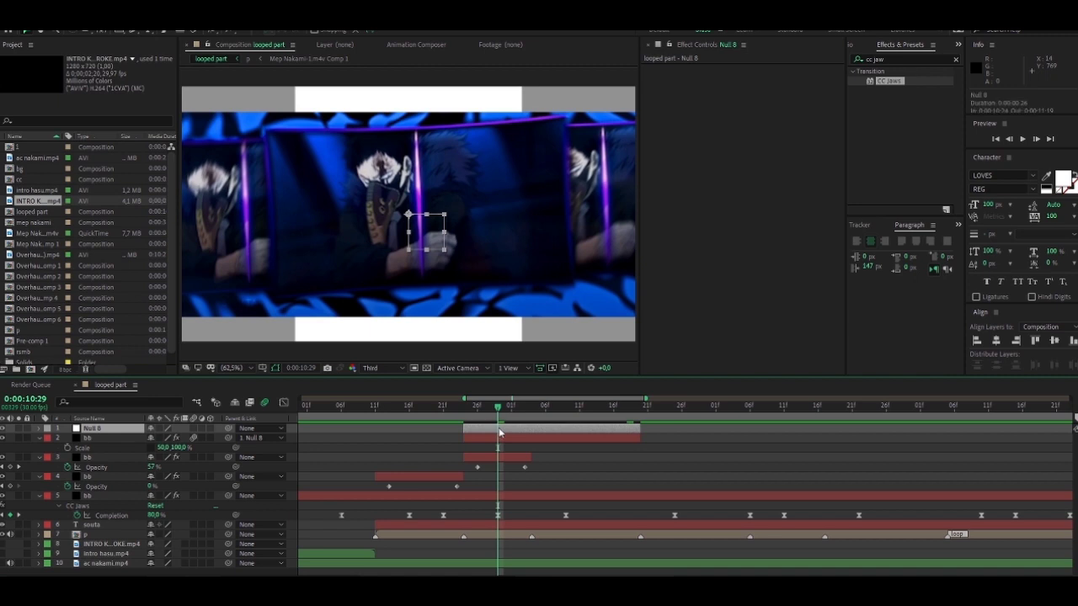
{"action": "key", "text": "p"}
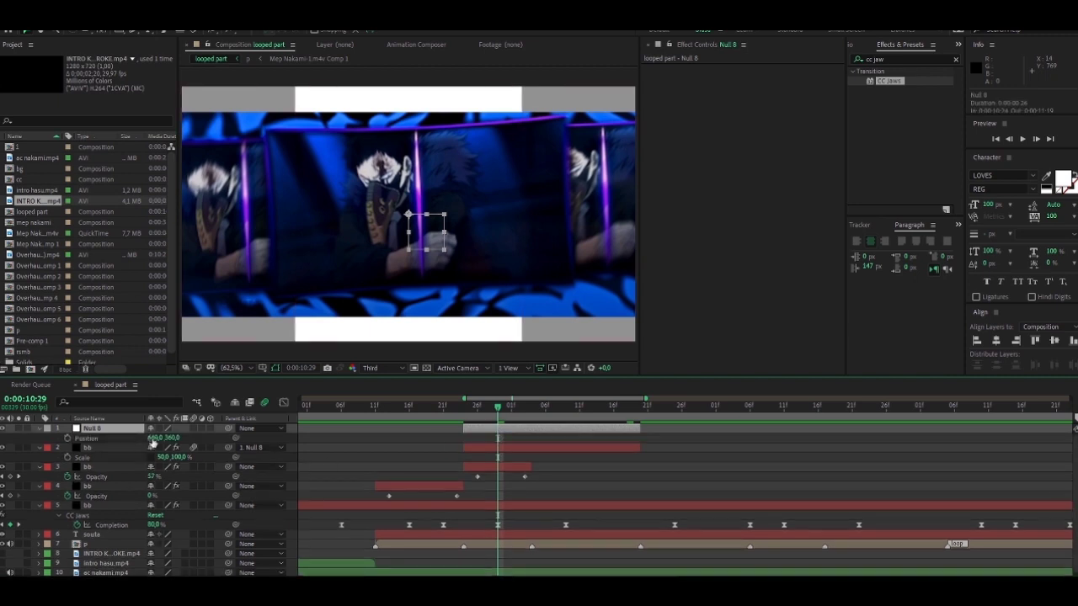
{"action": "left_click", "coordinate": [68, 439]}
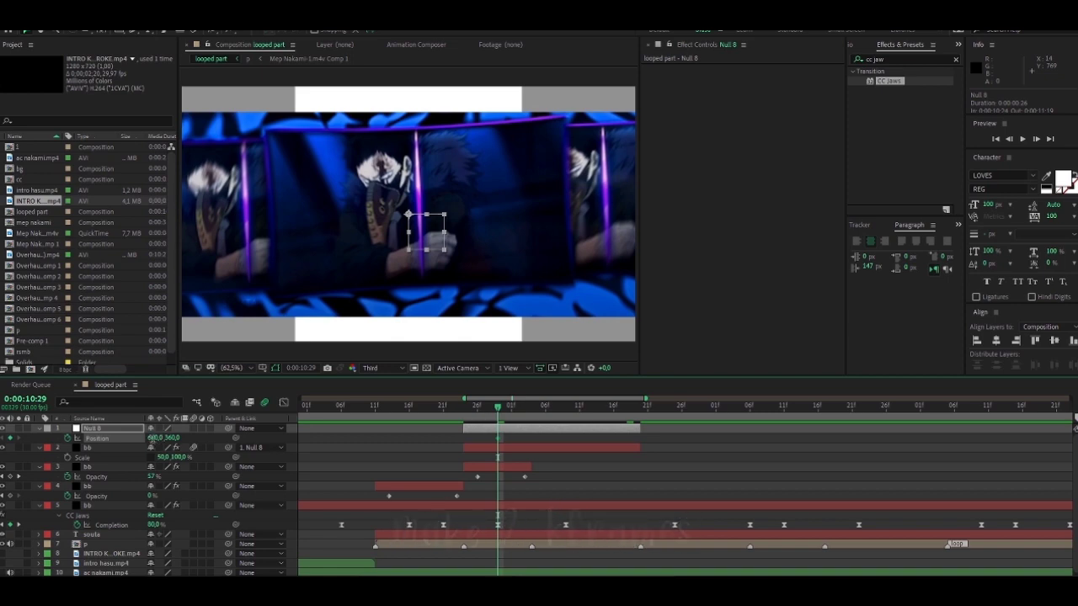
{"action": "type", "text": "0"}
{"action": "key", "text": "Return"}
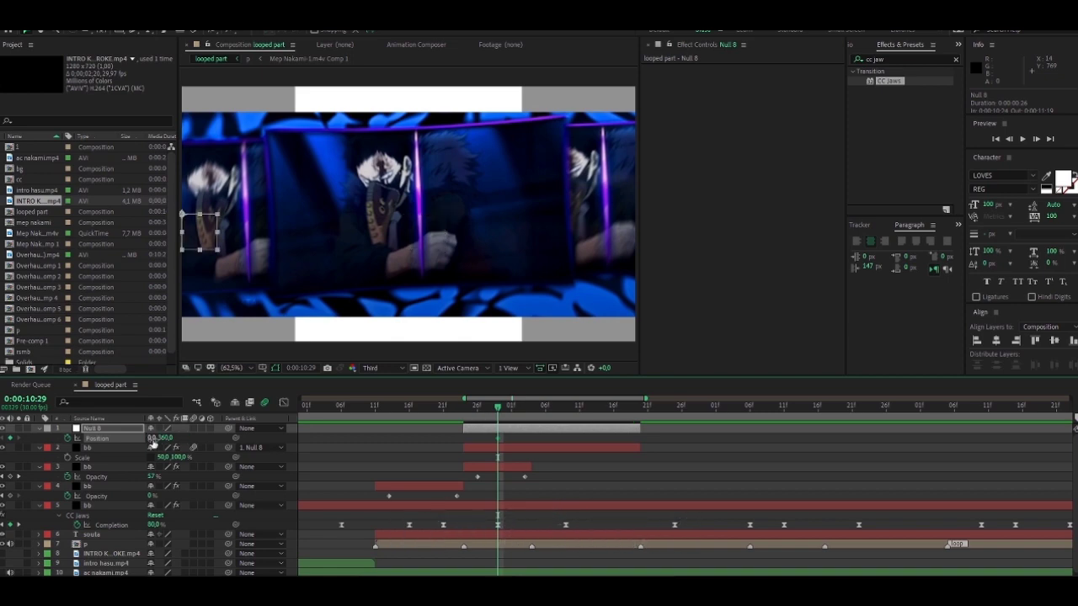
{"action": "mouse_move", "coordinate": [153, 439]}
{"action": "left_mouse_down"}
{"action": "mouse_move", "coordinate": [116, 438]}
{"action": "mouse_move", "coordinate": [165, 444]}
{"action": "mouse_move", "coordinate": [118, 439]}
{"action": "left_mouse_up"}
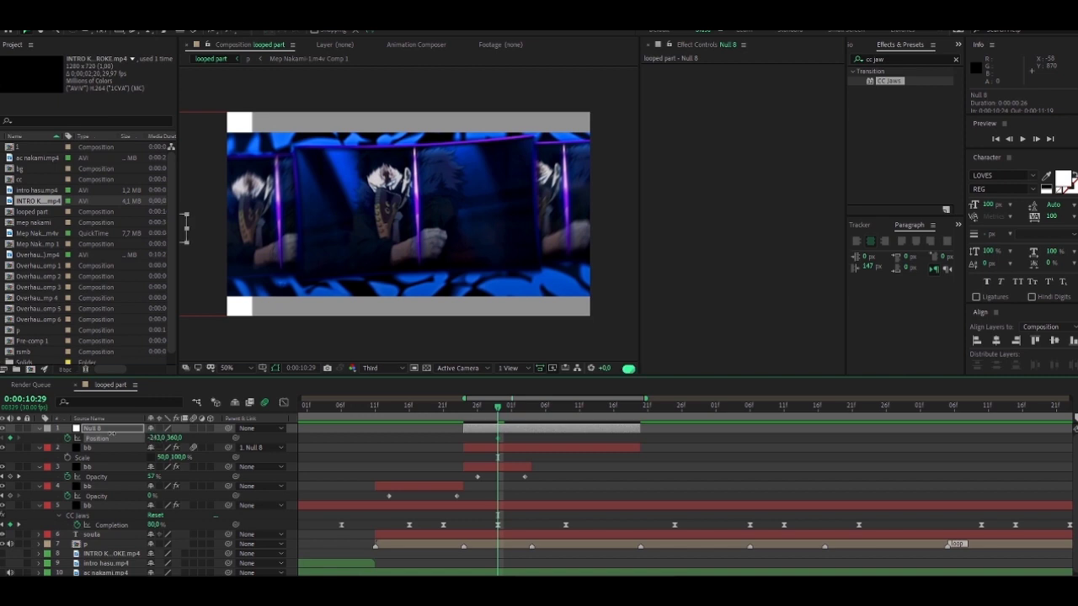
{"action": "left_click_drag", "start_coordinate": [111, 433], "coordinate": [104, 431]}
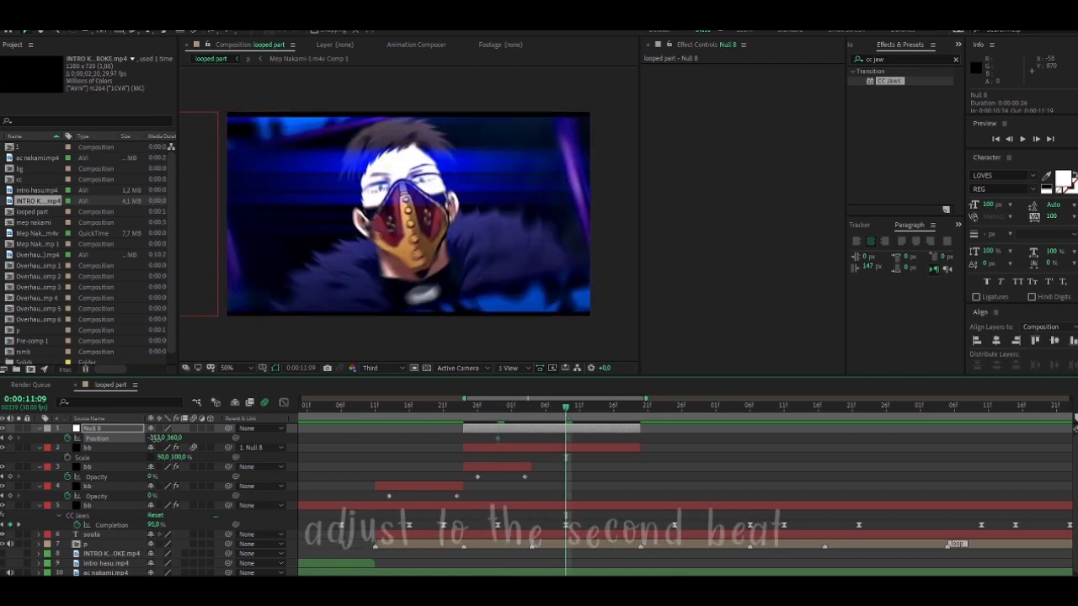
Set Null 8's Position X to 640, then 1280, then push it past the right edge to about 1662
{"action": "left_click", "coordinate": [156, 438]}
{"action": "type", "text": "640"}
{"action": "key", "text": "Return"}
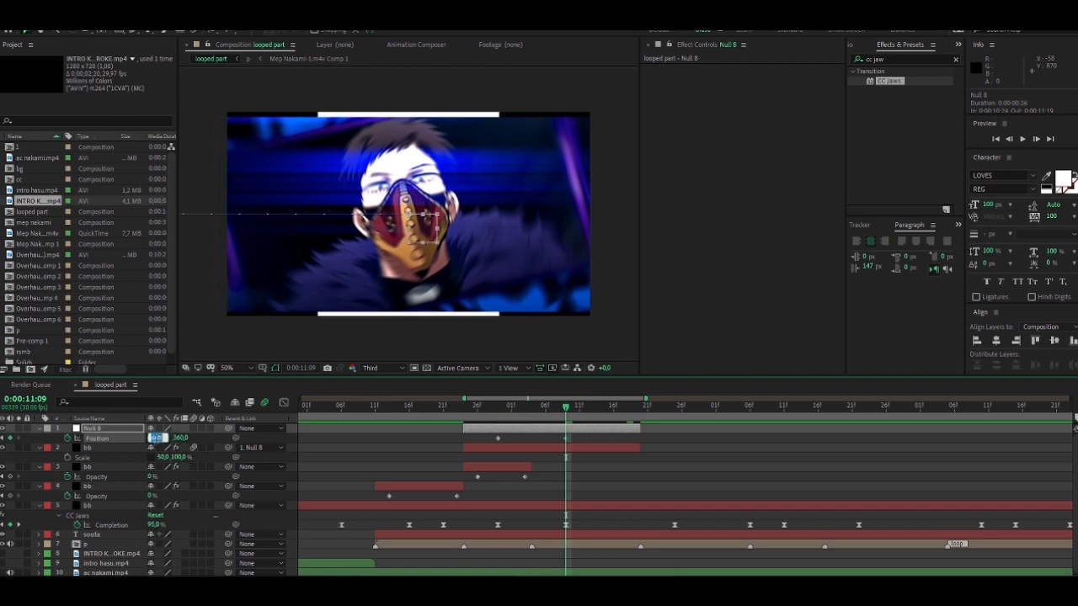
{"action": "type", "text": "1280"}
{"action": "key", "text": "Return"}
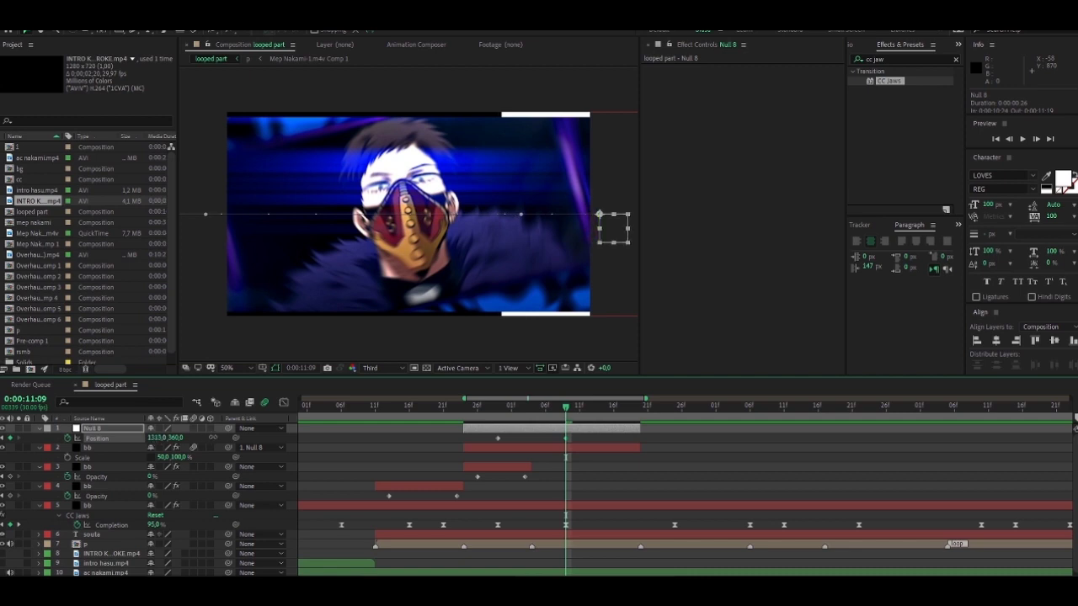
{"action": "left_click_drag", "start_coordinate": [156, 438], "coordinate": [295, 426]}
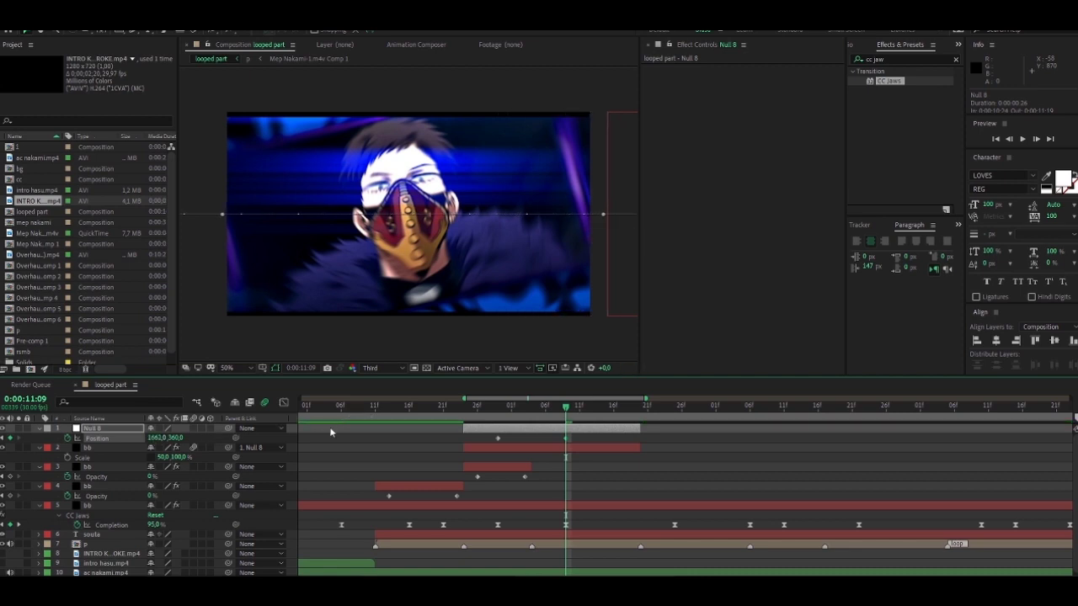
{"action": "left_click", "coordinate": [531, 411]}
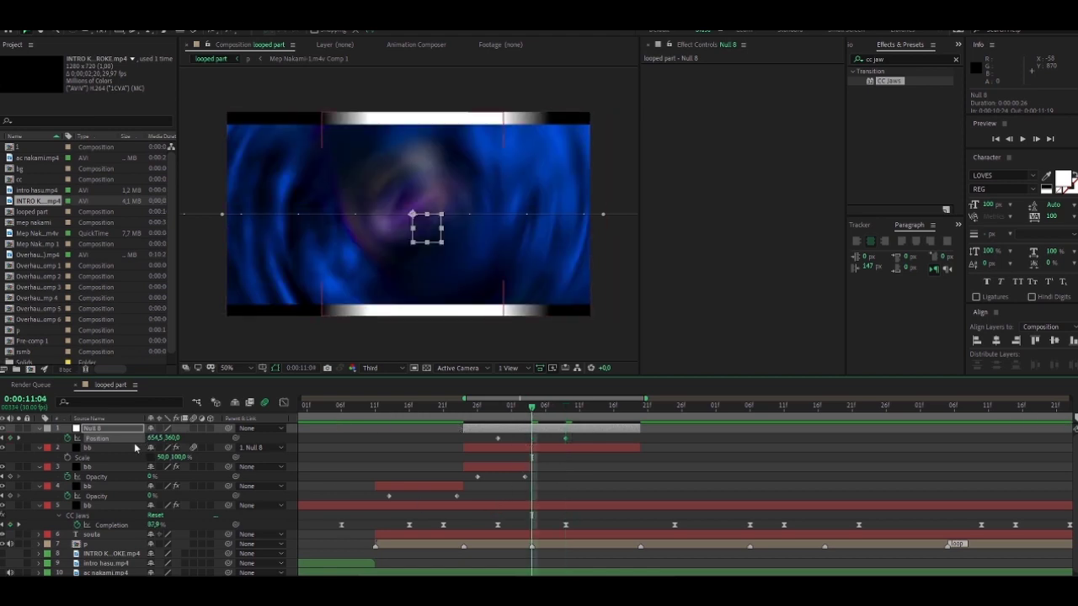
Easy Ease Null 8's Position keyframes and drag their speed-graph influence into a sharp peak
{"action": "left_click", "coordinate": [497, 438]}
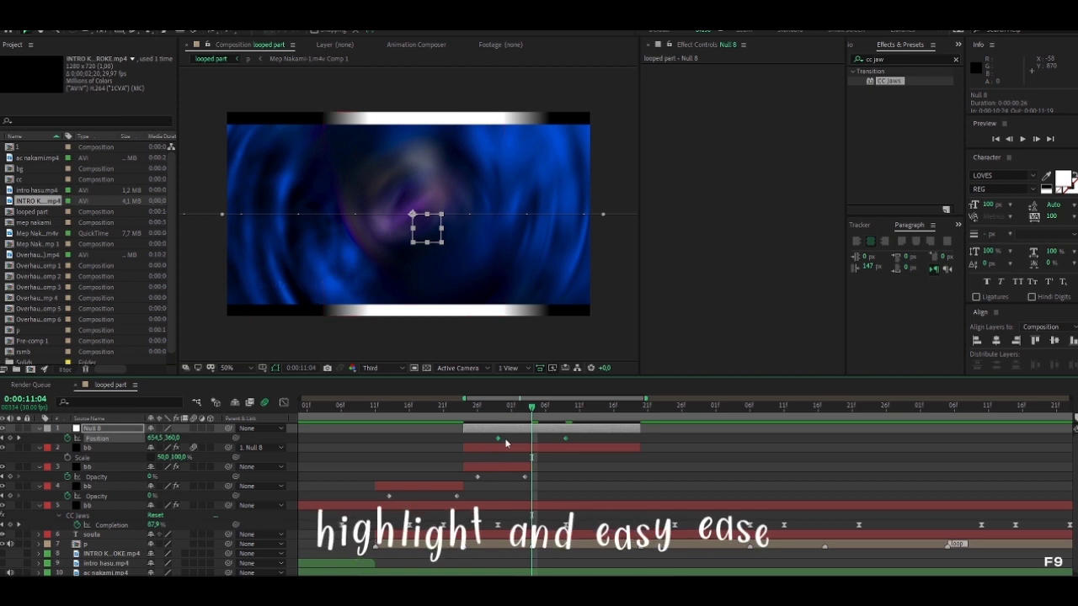
{"action": "key", "text": "F9"}
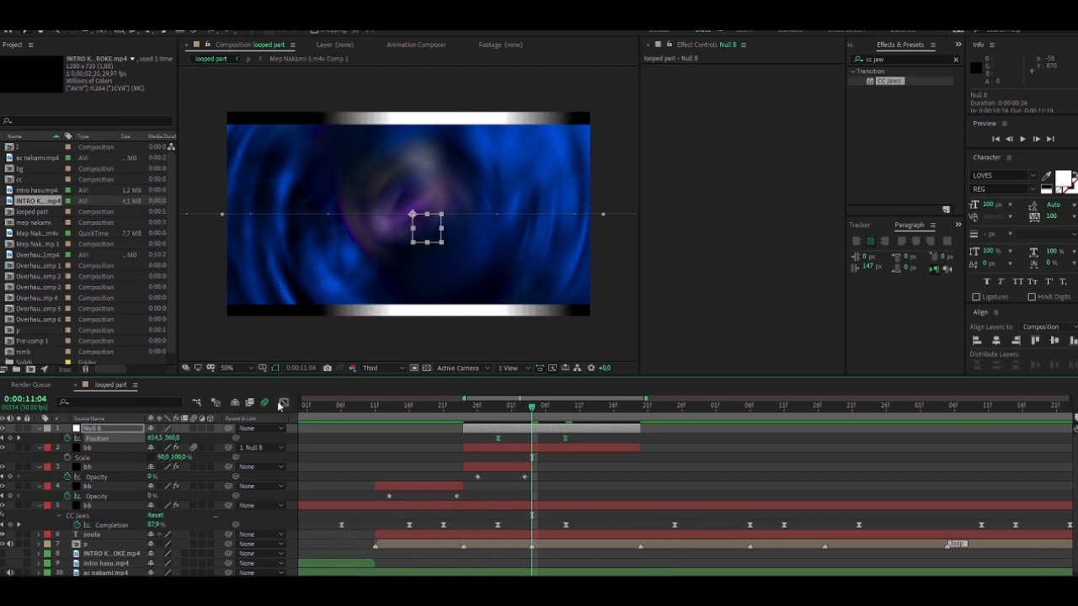
{"action": "left_click", "coordinate": [283, 402]}
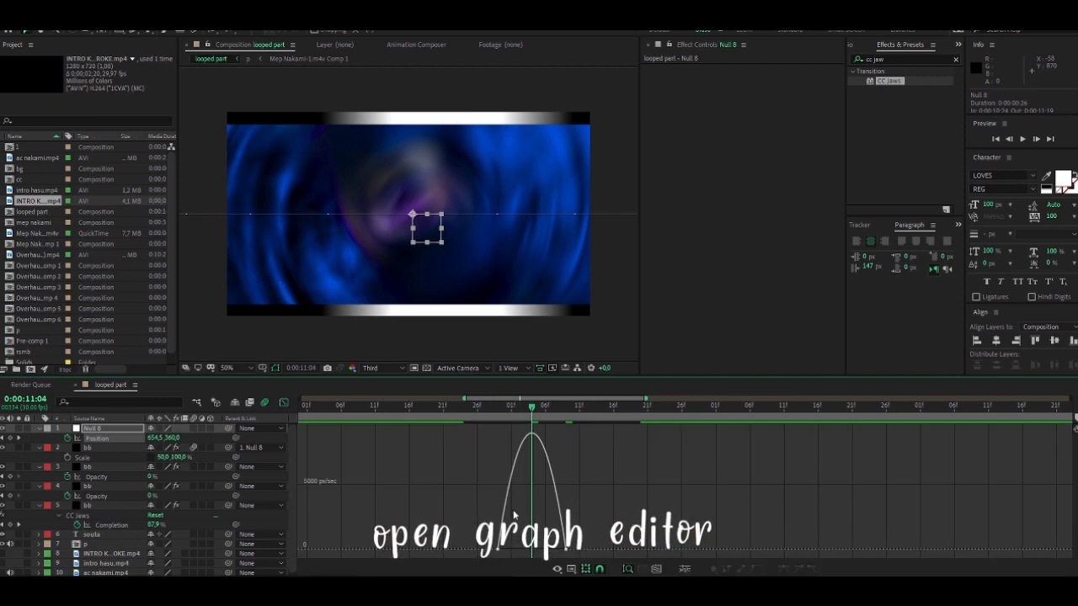
{"action": "mouse_move", "coordinate": [462, 525]}
{"action": "left_mouse_down"}
{"action": "mouse_move", "coordinate": [506, 570]}
{"action": "mouse_move", "coordinate": [527, 553]}
{"action": "left_mouse_up"}
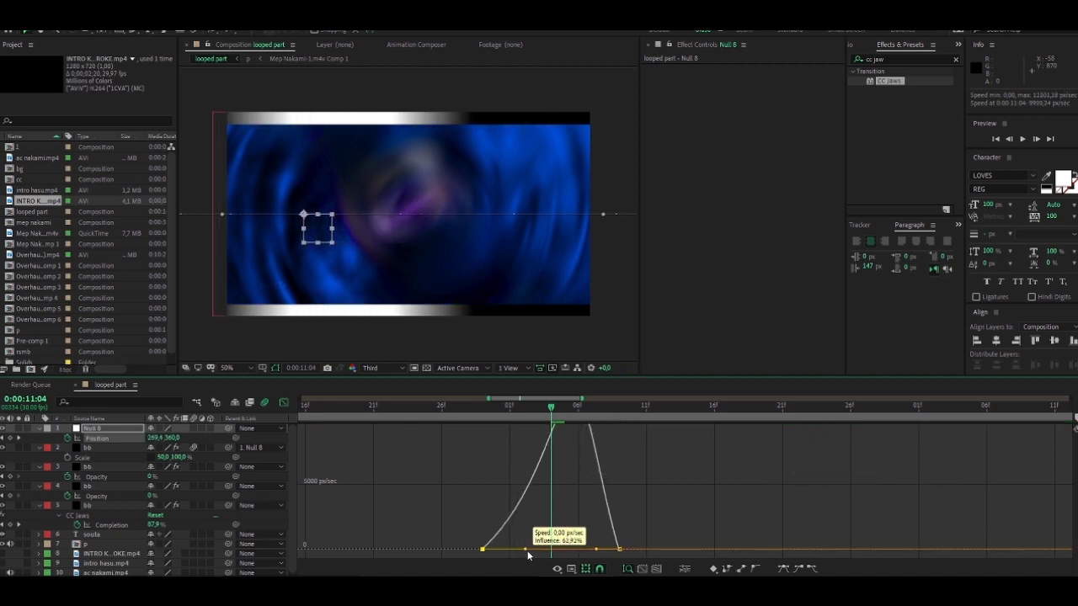
{"action": "scroll", "coordinate": [537, 521], "scroll_direction": "up", "scroll_amount": 3}
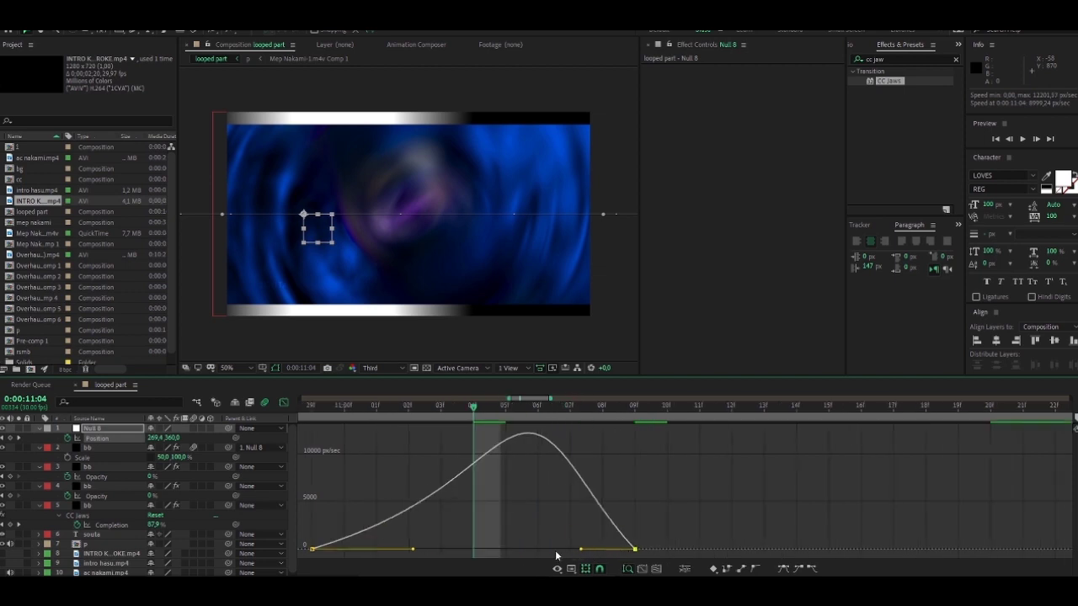
{"action": "left_click_drag", "start_coordinate": [555, 550], "coordinate": [537, 549]}
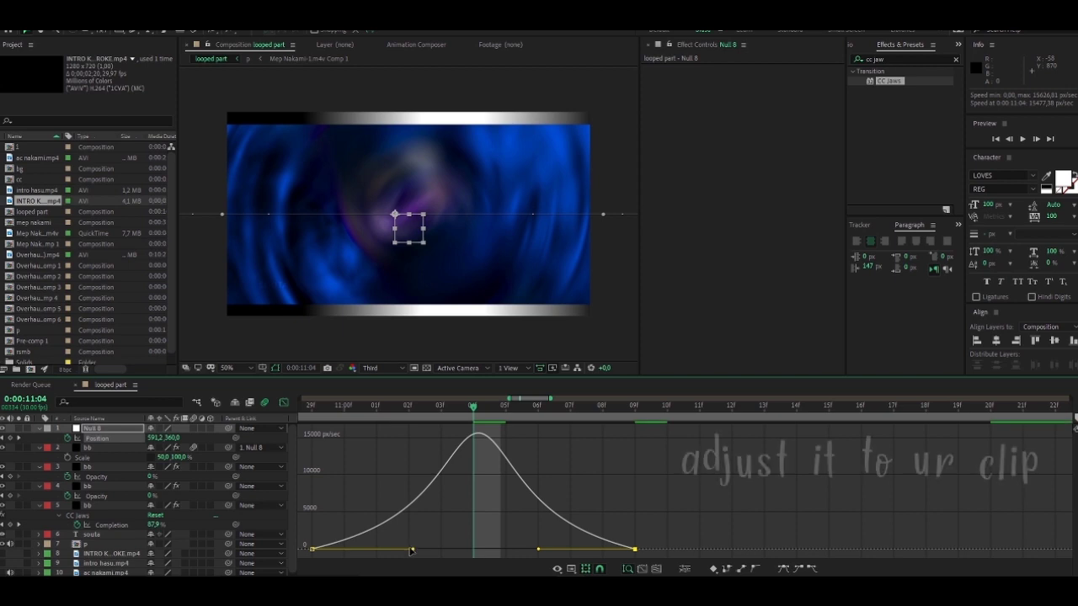
{"action": "left_click_drag", "start_coordinate": [412, 550], "coordinate": [409, 552]}
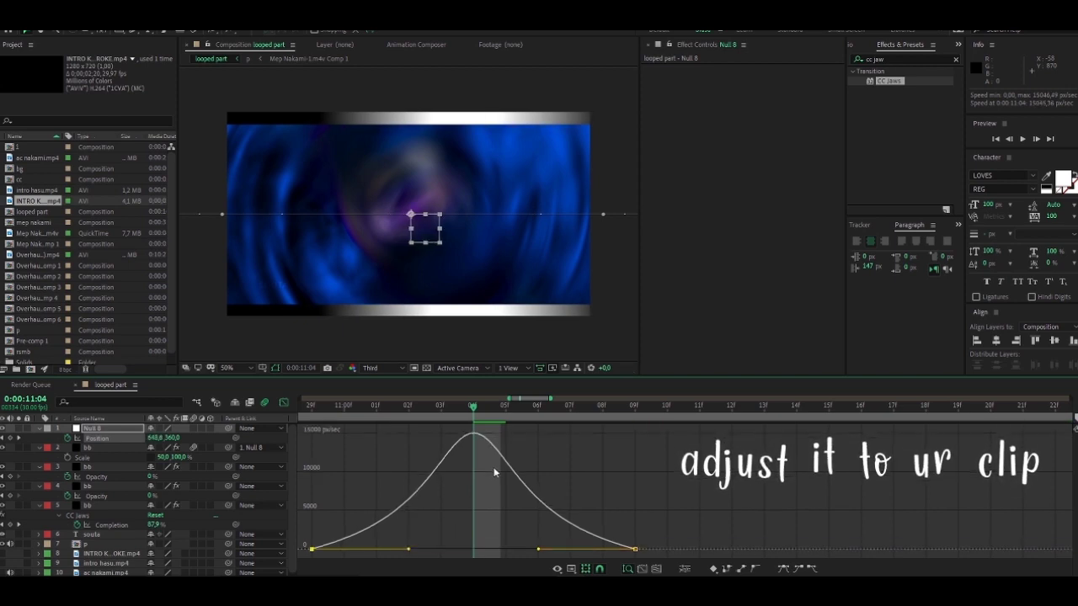
{"action": "scroll", "coordinate": [464, 477], "scroll_direction": "down", "scroll_amount": 4}
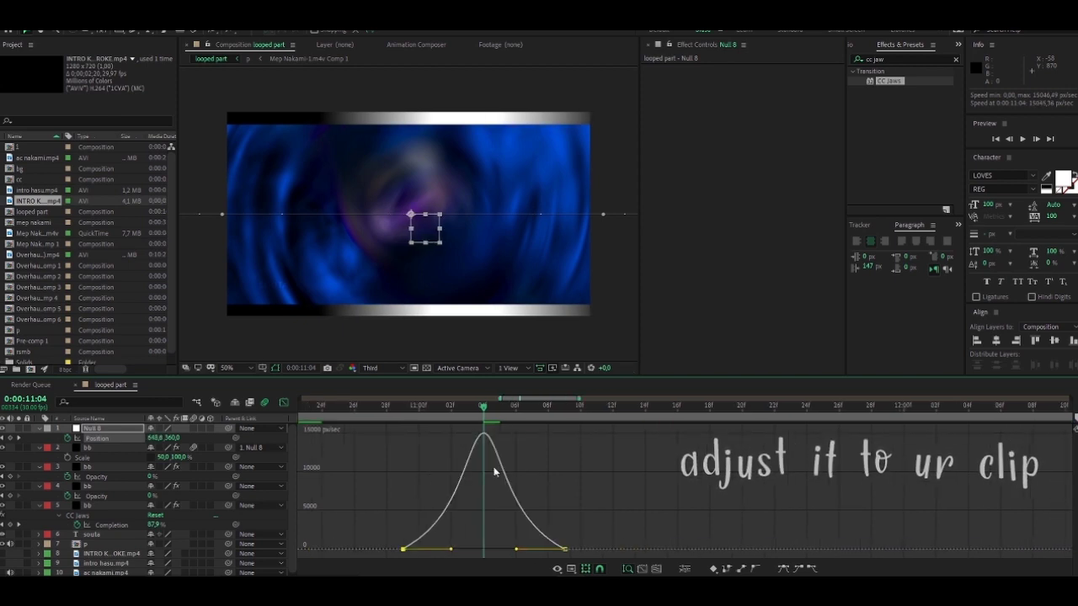
Draw a rectangular Mask 1 on the bb layer around the top white bar only
{"action": "left_click", "coordinate": [284, 403]}
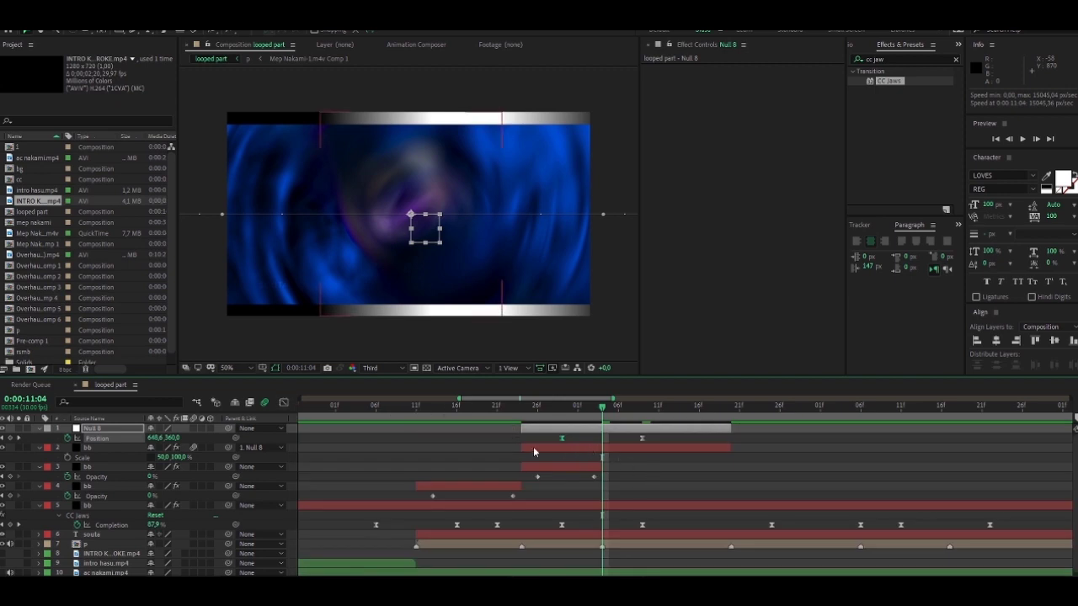
{"action": "left_click", "coordinate": [603, 449]}
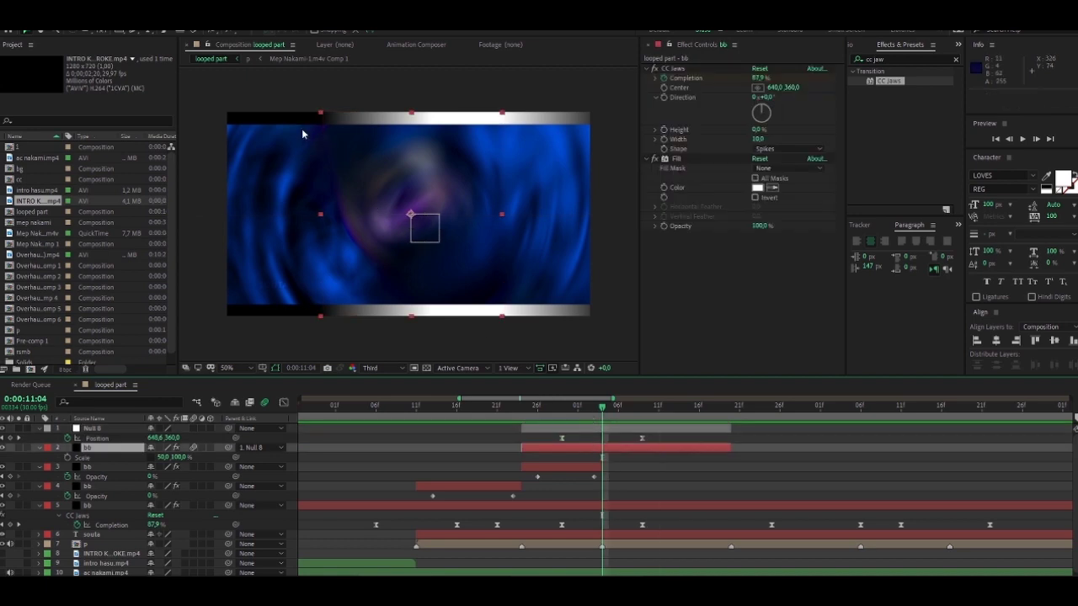
{"action": "key", "text": "q"}
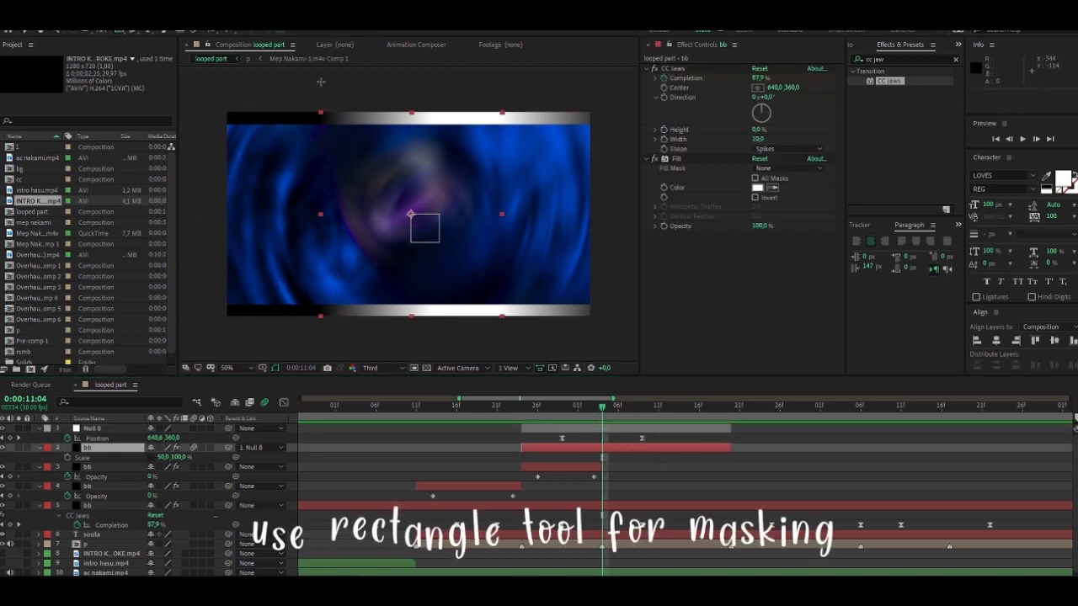
{"action": "left_click_drag", "start_coordinate": [303, 89], "coordinate": [552, 168]}
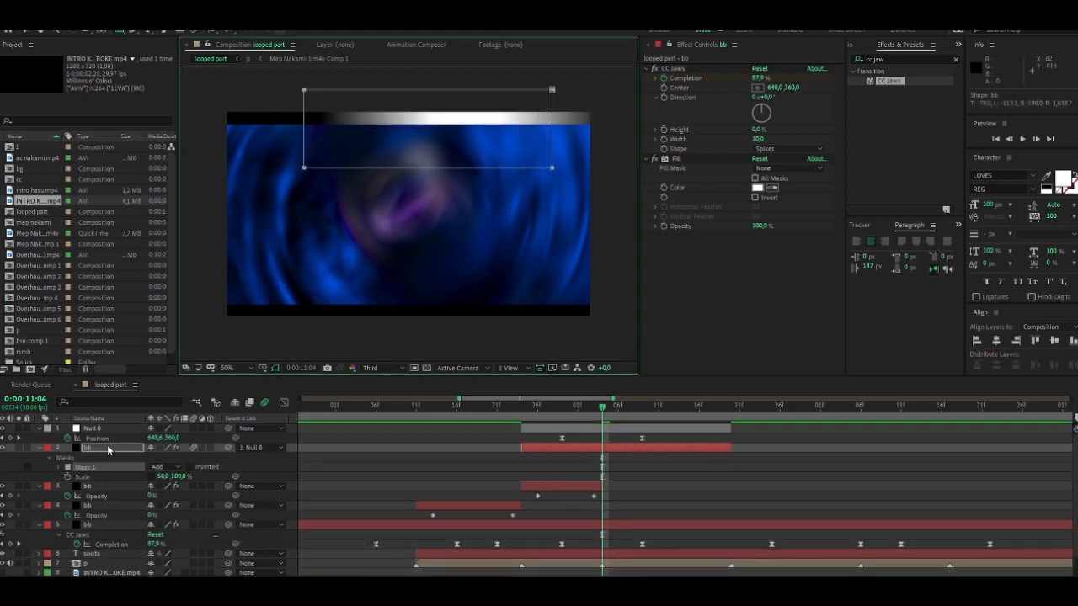
{"action": "key", "text": "m"}
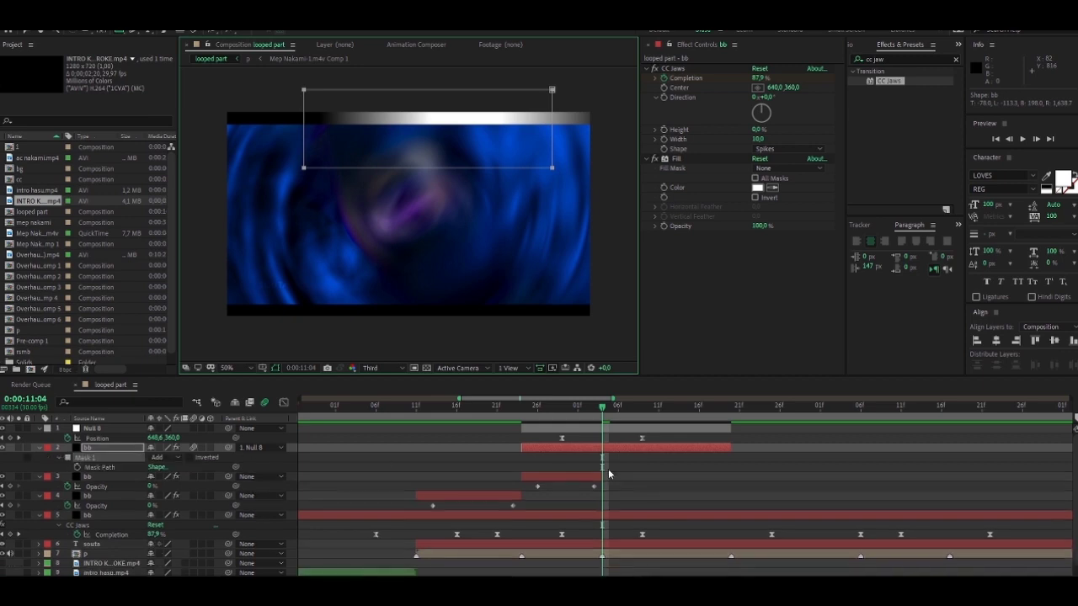
{"action": "key", "text": "ctrl+d"}
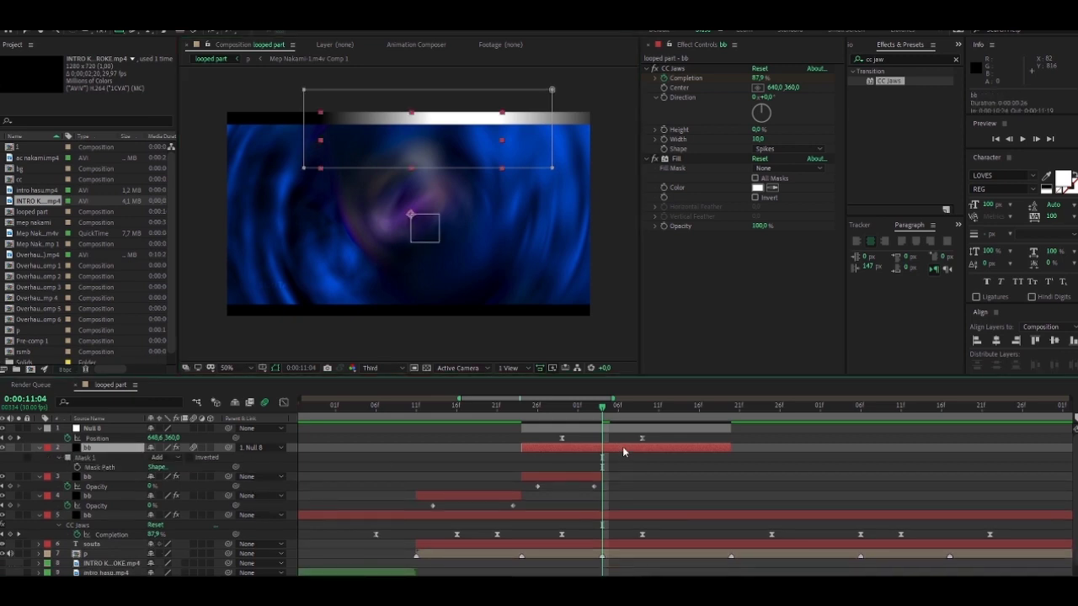
{"action": "left_click", "coordinate": [627, 429], "text": "shift"}
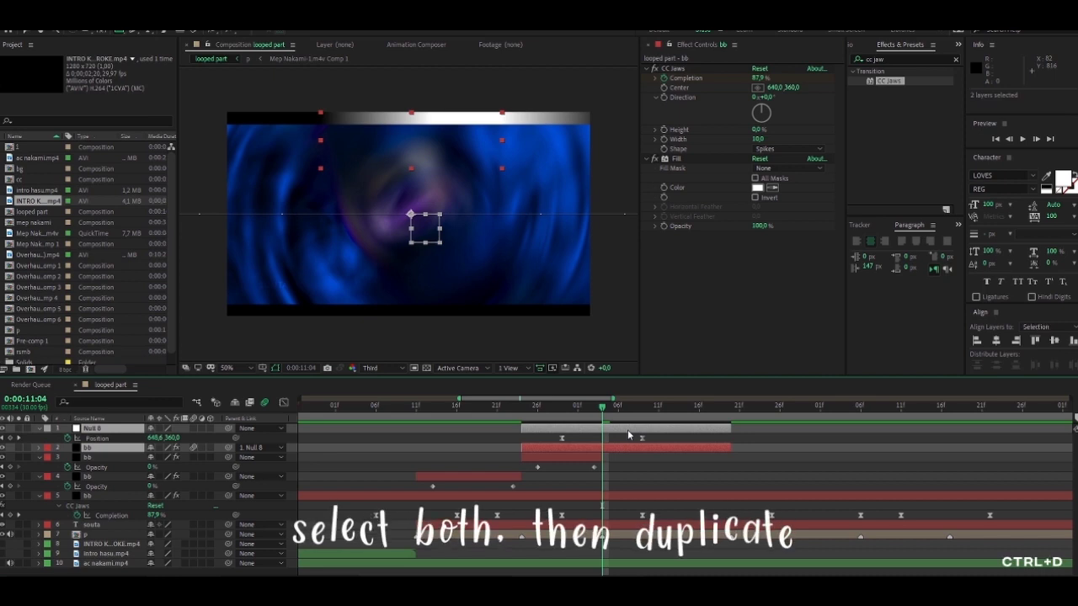
Duplicate Null 8 and bb to the top of the stack and swap the copy's two Position keyframes
{"action": "key", "text": "ctrl+d"}
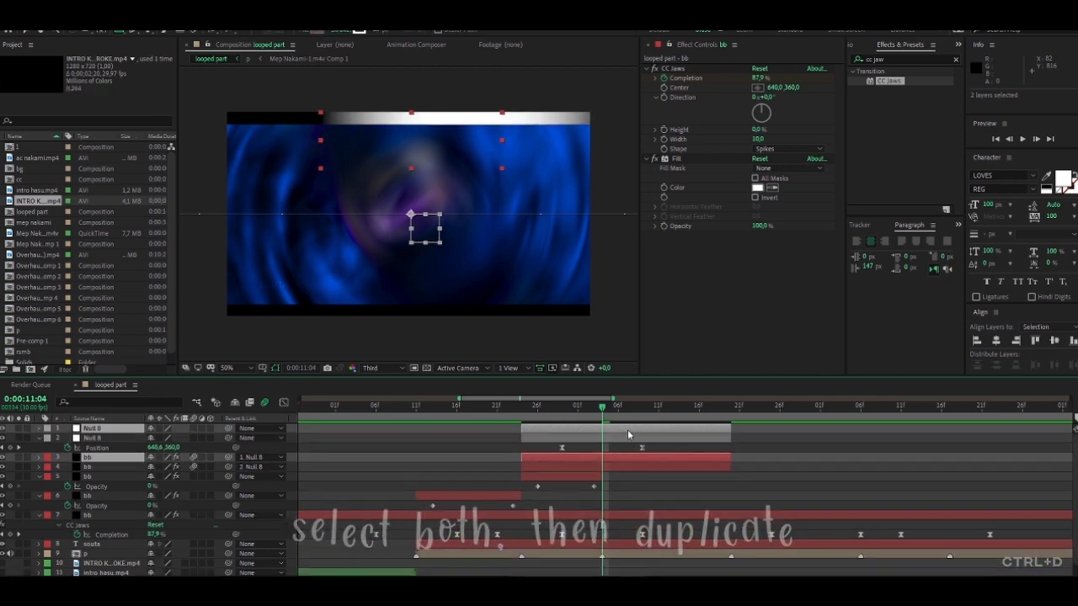
{"action": "key", "text": "ctrl+bracketright"}
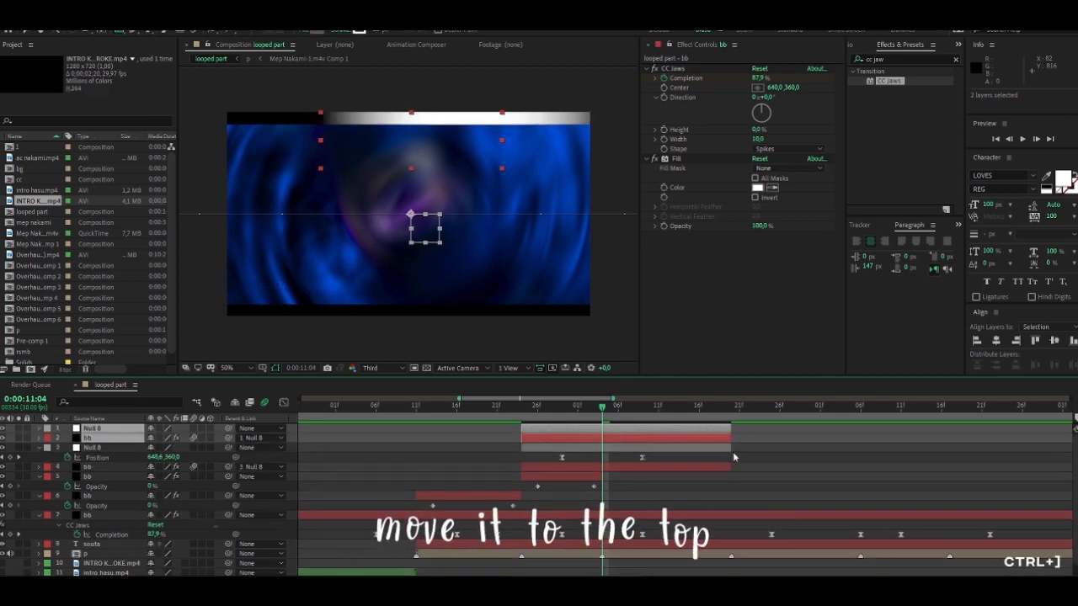
{"action": "left_click", "coordinate": [775, 435]}
{"action": "left_click", "coordinate": [663, 430]}
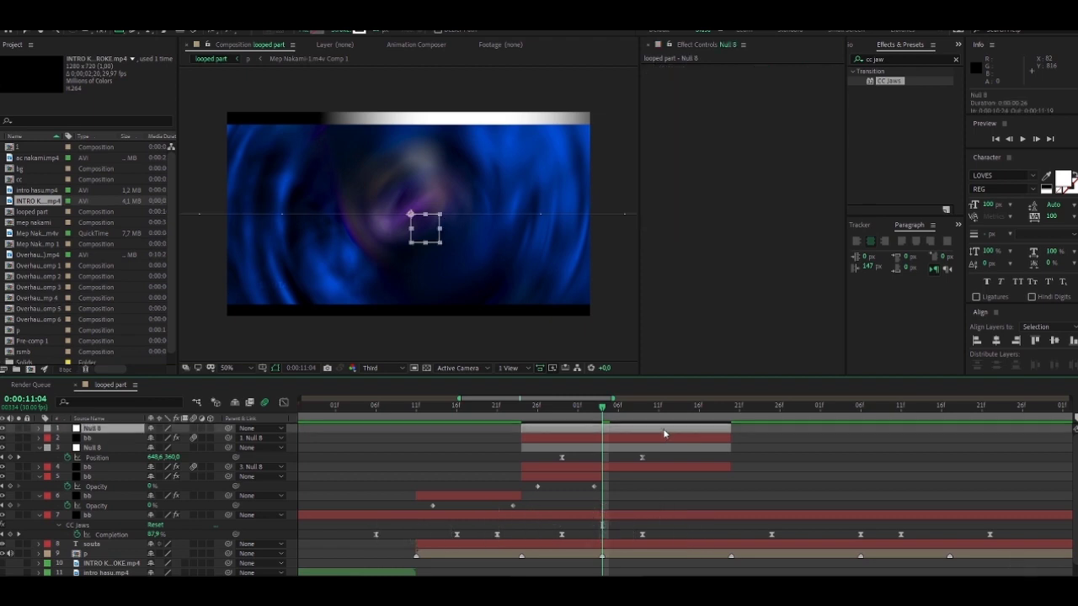
{"action": "scroll", "coordinate": [584, 441], "scroll_direction": "up", "scroll_amount": 2}
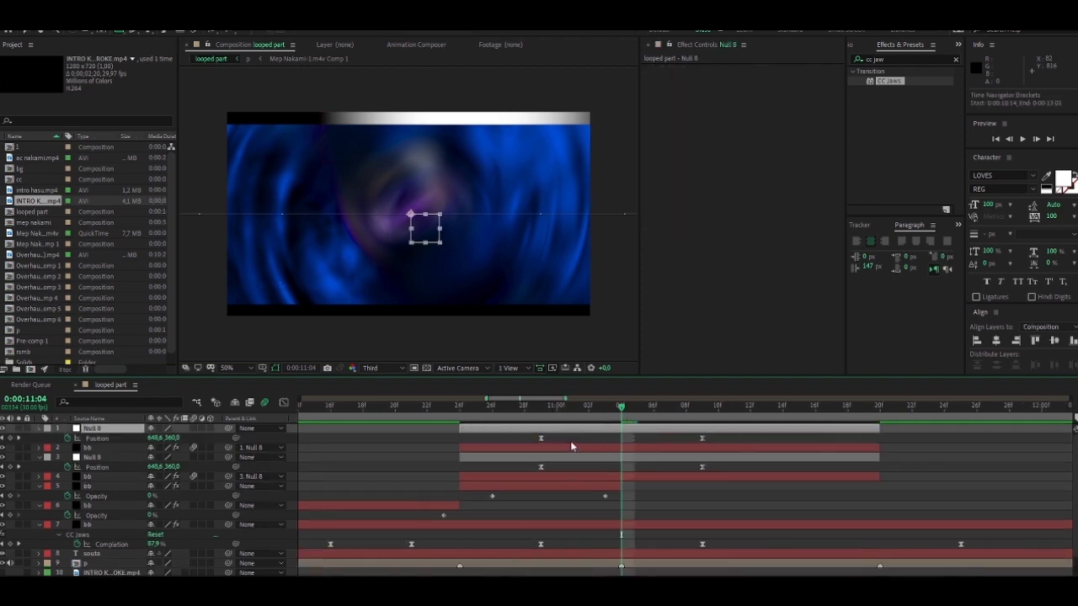
{"action": "left_click_drag", "start_coordinate": [540, 438], "coordinate": [686, 437]}
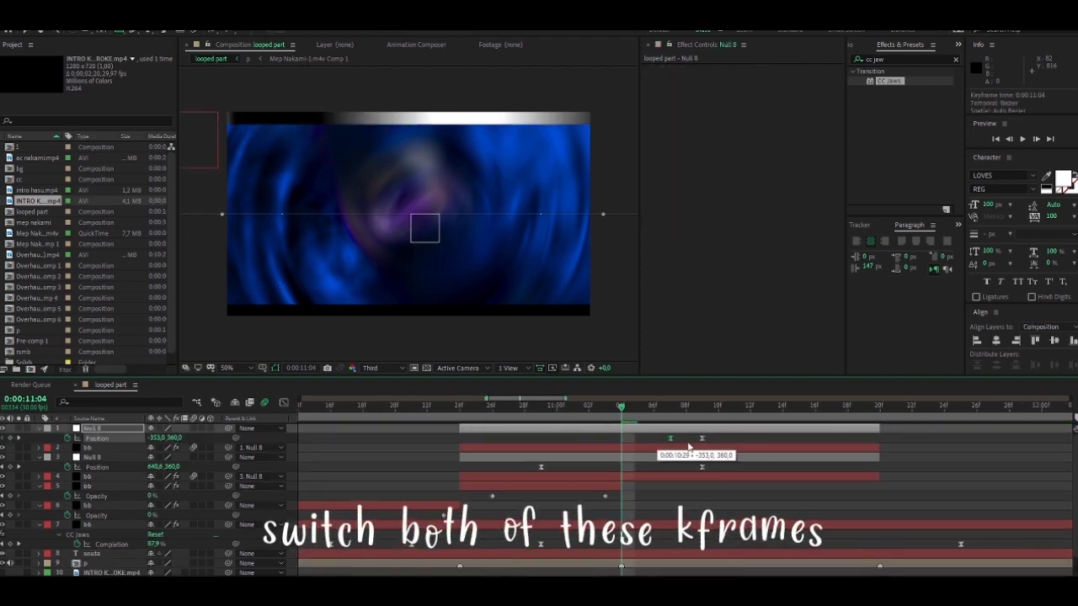
{"action": "left_click", "coordinate": [702, 438], "text": "shift"}
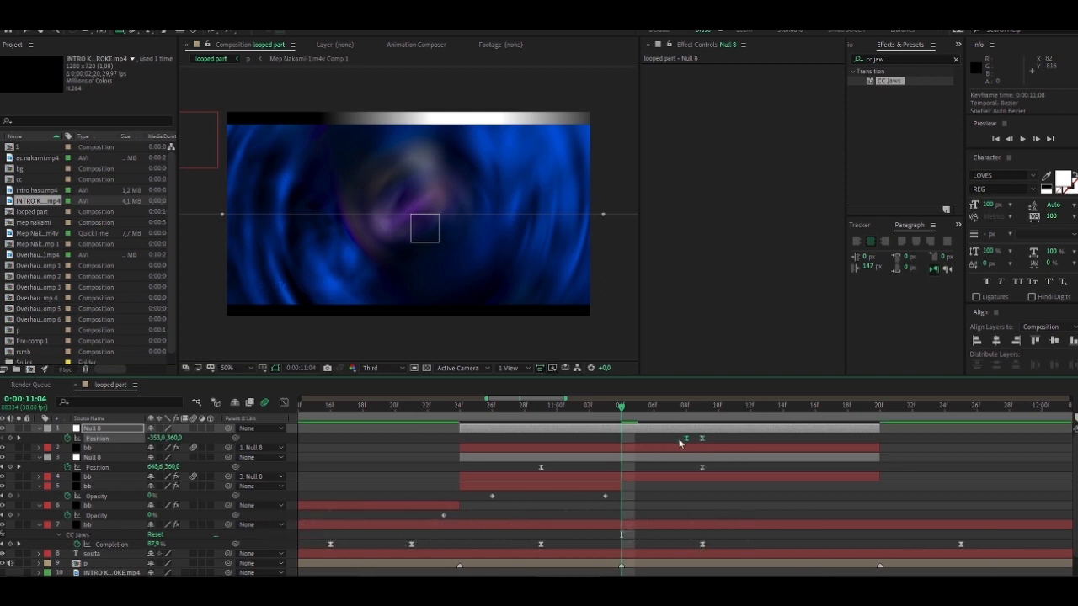
{"action": "left_click_drag", "start_coordinate": [548, 447], "coordinate": [542, 446]}
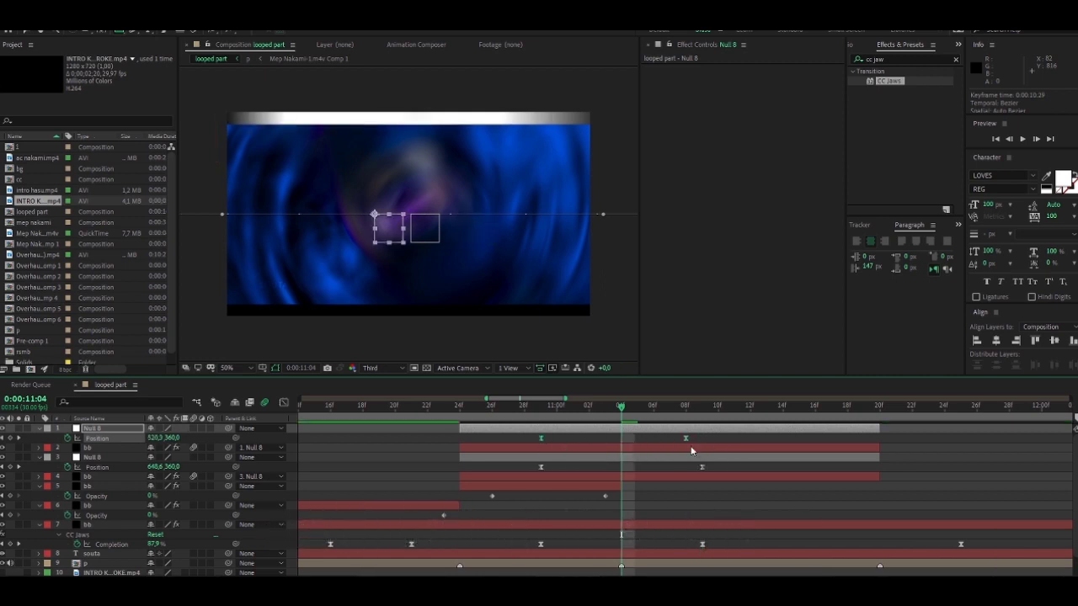
{"action": "left_click_drag", "start_coordinate": [702, 447], "coordinate": [703, 447]}
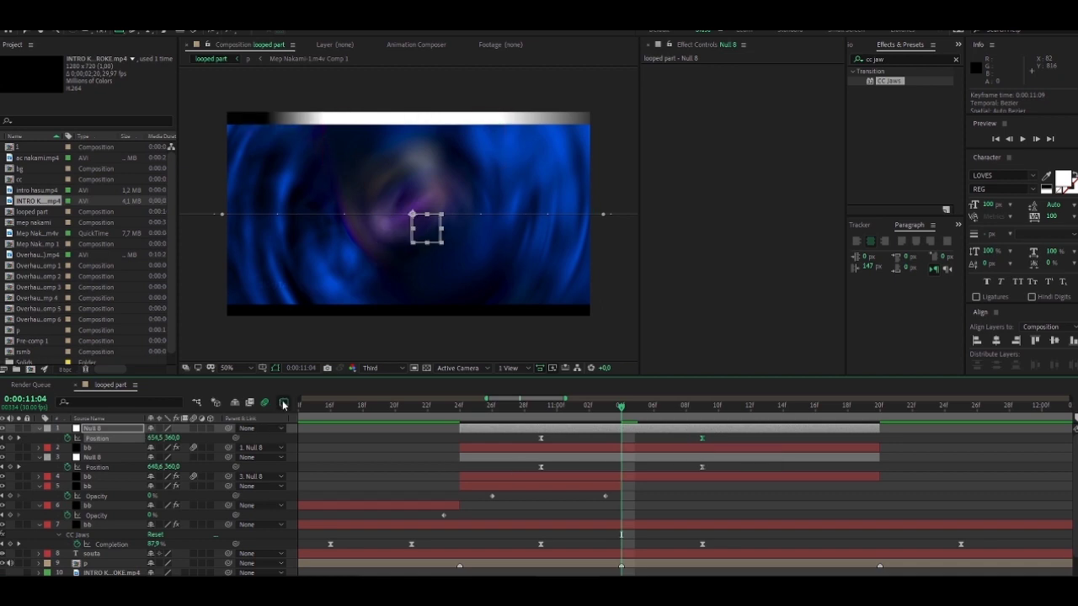
Drag the copied Null 8's ease influence handles into one speed spike near 14,890 px/sec
{"action": "left_click", "coordinate": [283, 405]}
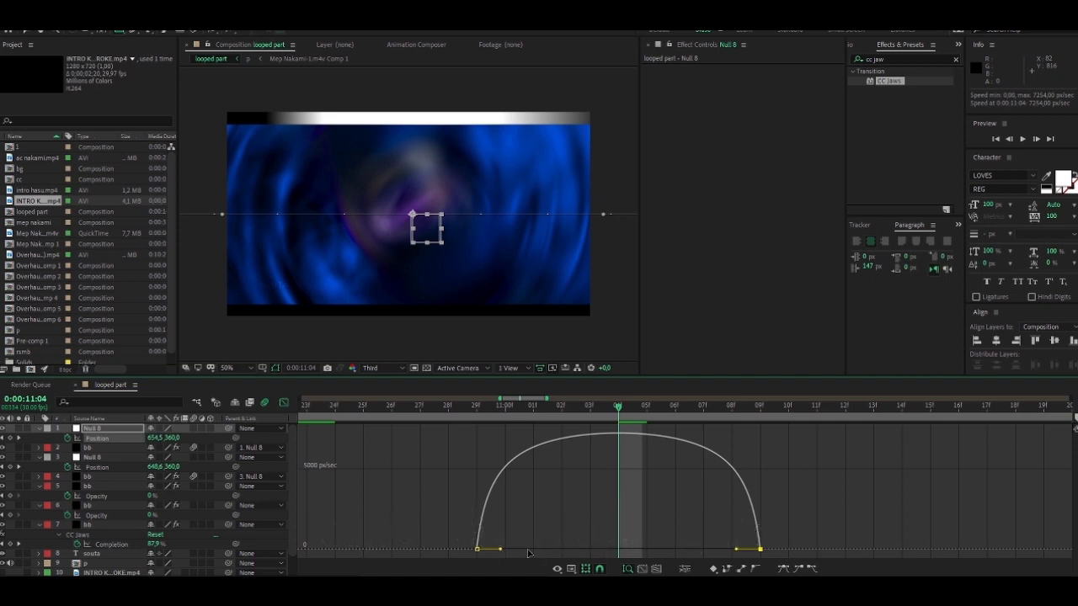
{"action": "left_click_drag", "start_coordinate": [500, 549], "coordinate": [562, 553]}
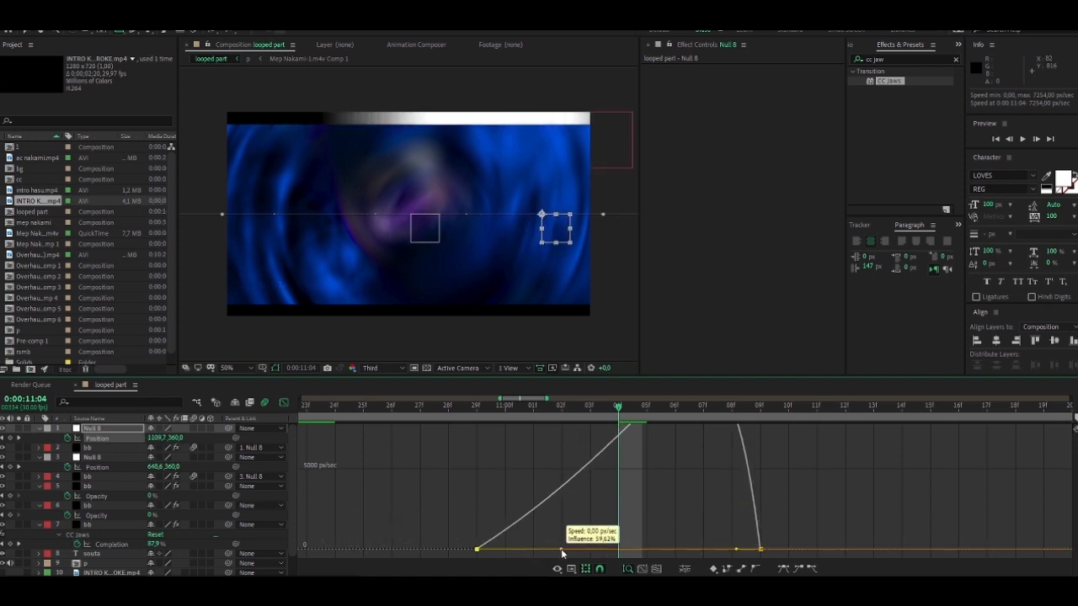
{"action": "mouse_move", "coordinate": [649, 553]}
{"action": "left_mouse_down"}
{"action": "mouse_move", "coordinate": [730, 556]}
{"action": "mouse_move", "coordinate": [679, 552]}
{"action": "left_mouse_up"}
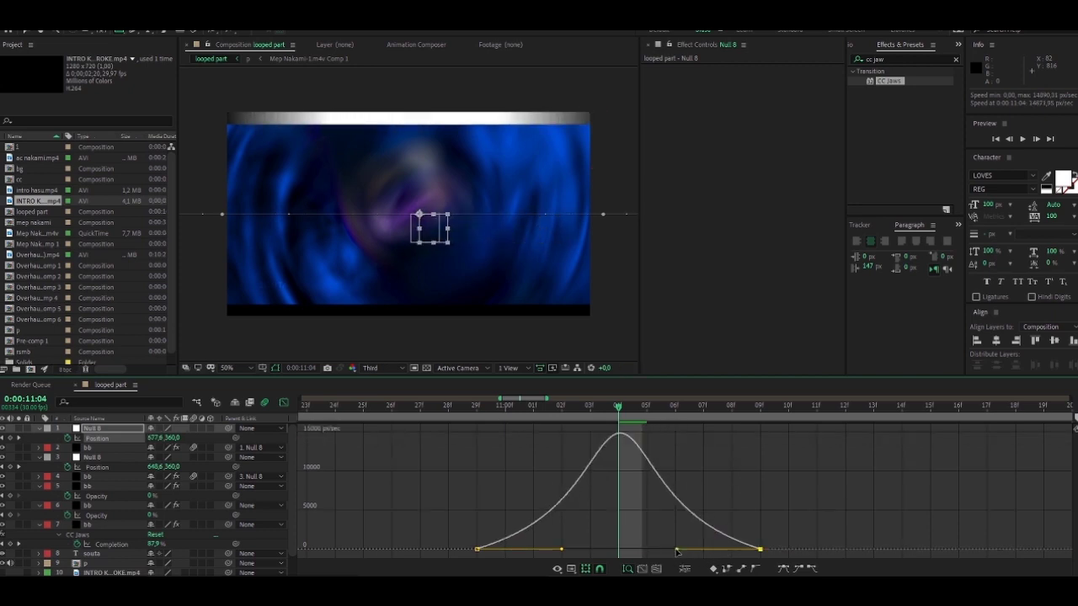
{"action": "left_click", "coordinate": [285, 402]}
Tick Inverted on the upper bb copy's Mask 1 so its bottom bar shows instead
{"action": "scroll", "coordinate": [587, 454], "scroll_direction": "down", "scroll_amount": 2}
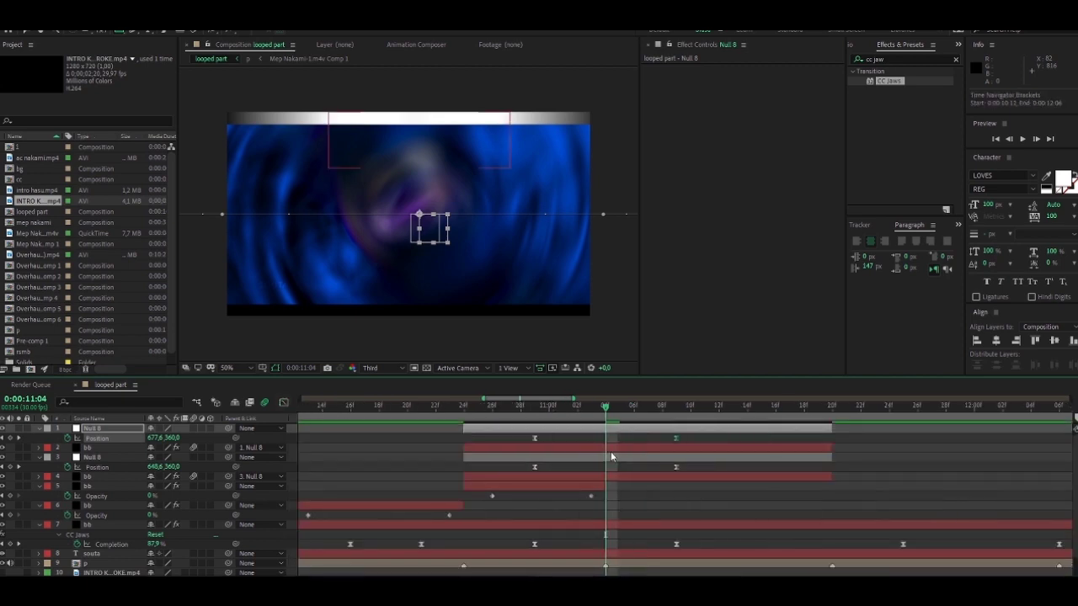
{"action": "left_click", "coordinate": [613, 447]}
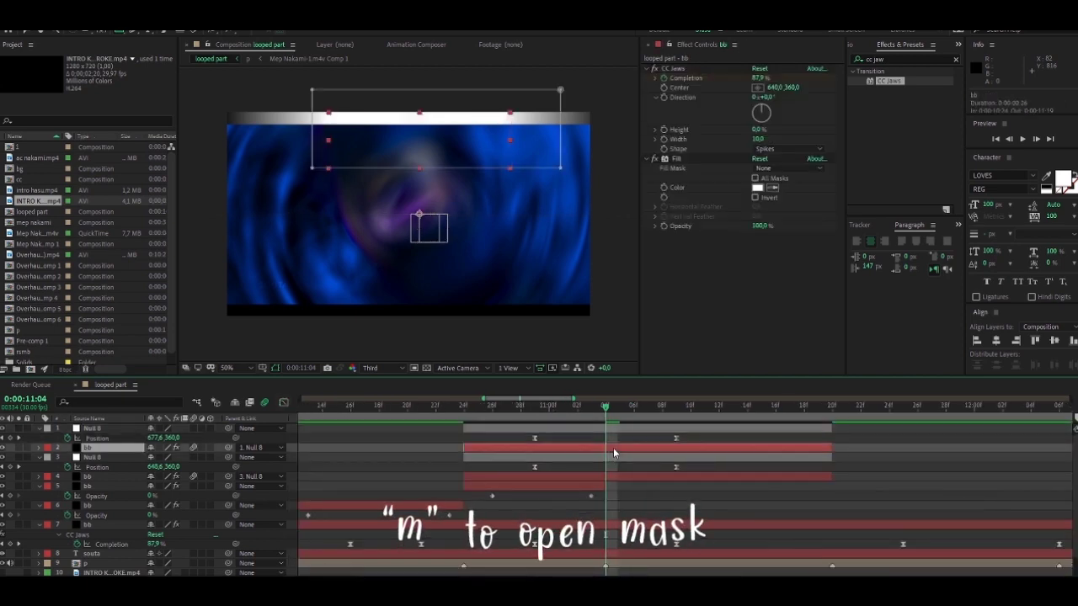
{"action": "key", "text": "m"}
{"action": "left_click", "coordinate": [191, 457]}
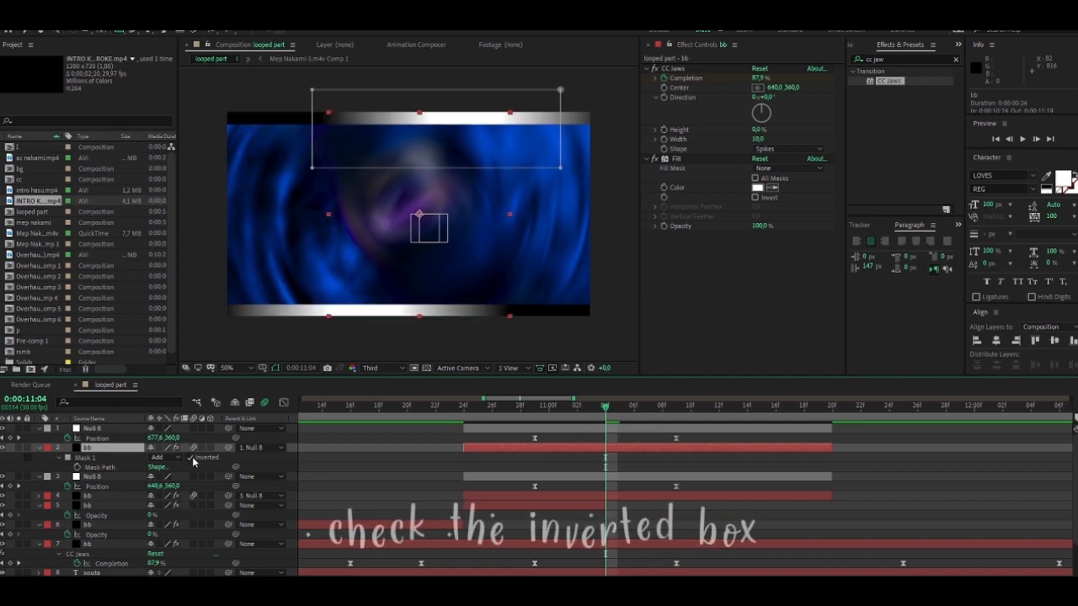
{"action": "scroll", "coordinate": [588, 450], "scroll_direction": "down", "scroll_amount": 4}
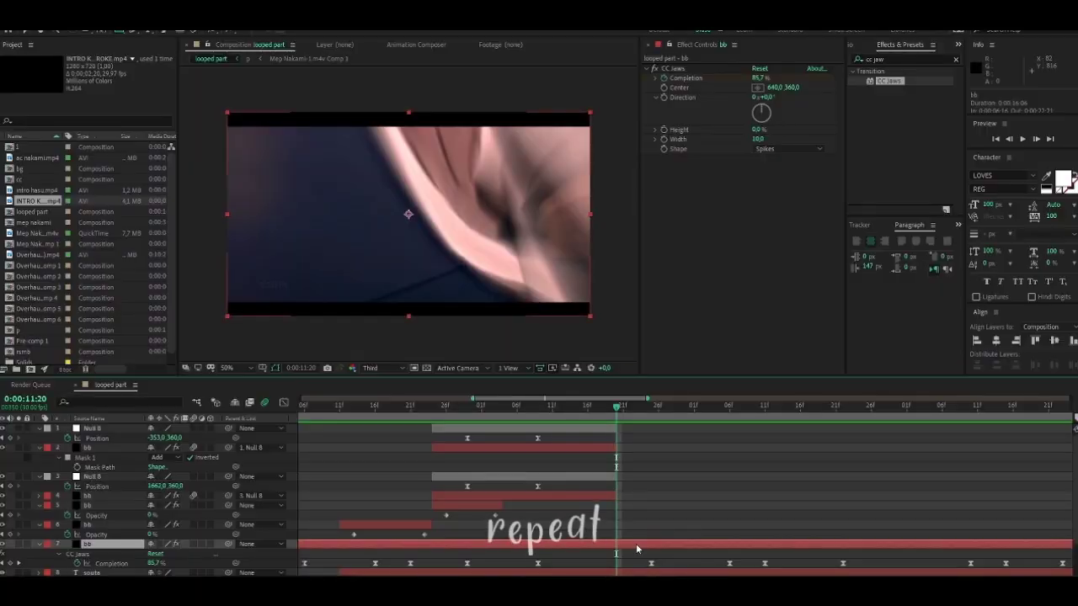
Duplicate the bb layer and trim the copy to 0:00:11:20 through 0:00:12:05
{"action": "key", "text": "ctrl+d"}
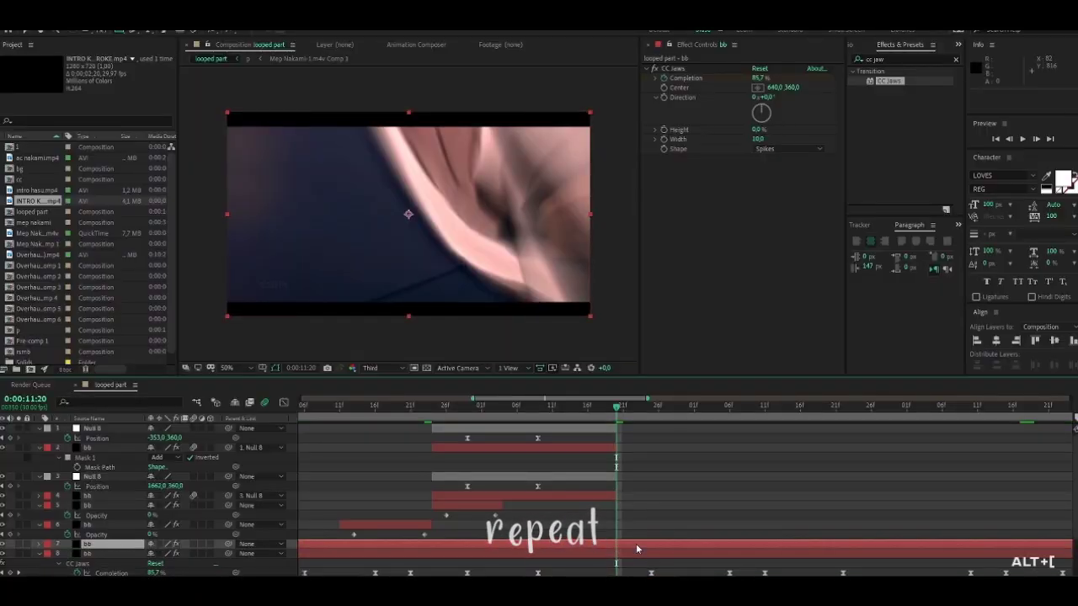
{"action": "key", "text": "alt+bracketleft"}
{"action": "scroll", "coordinate": [581, 506], "scroll_direction": "right", "scroll_amount": 4}
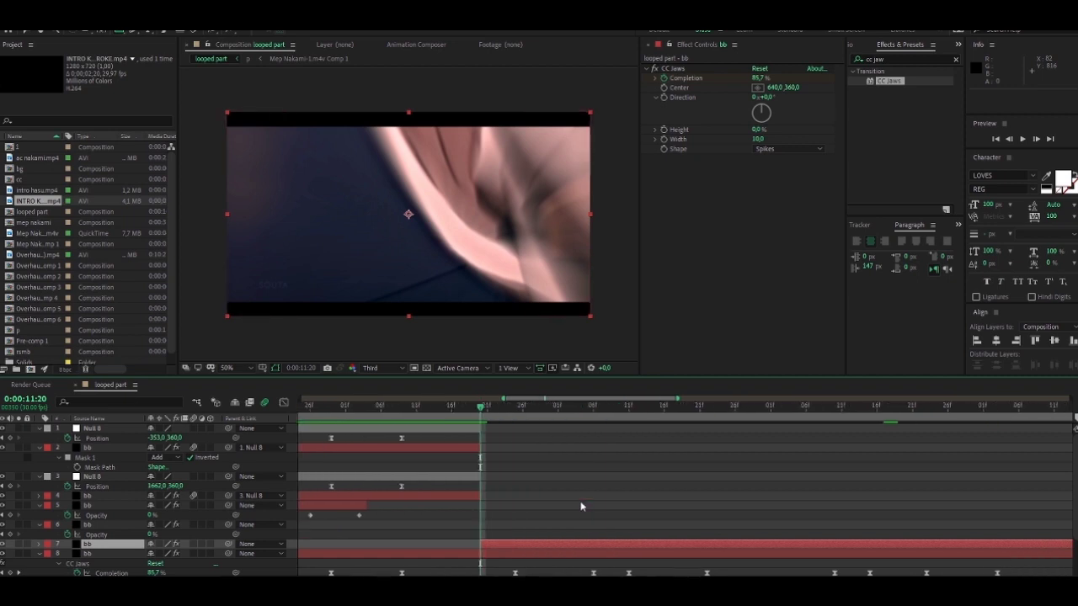
{"action": "scroll", "coordinate": [569, 500], "scroll_direction": "down", "scroll_amount": 3}
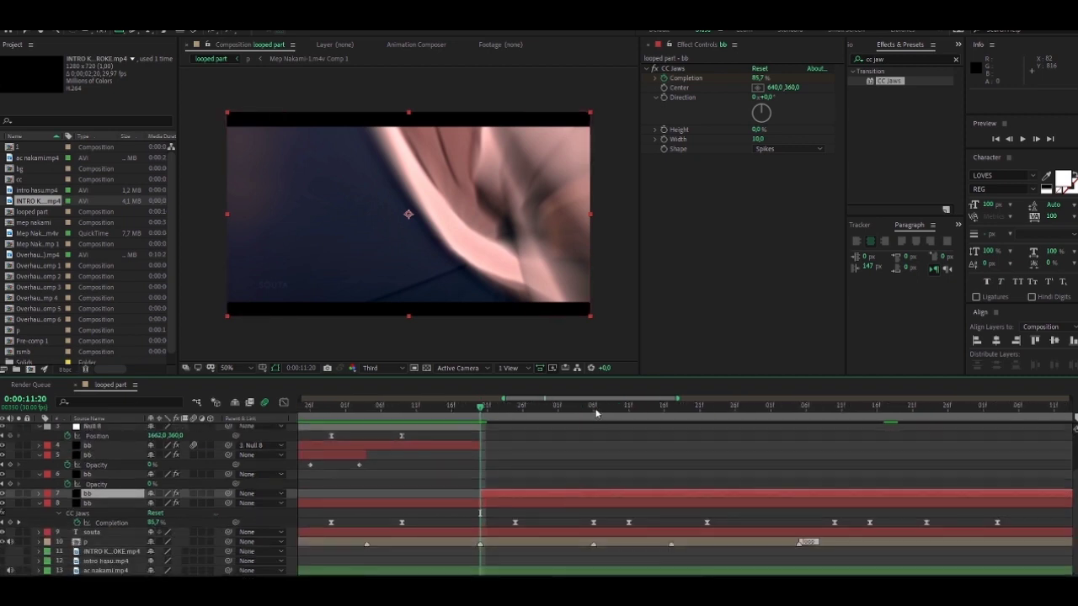
{"action": "left_click", "coordinate": [595, 411]}
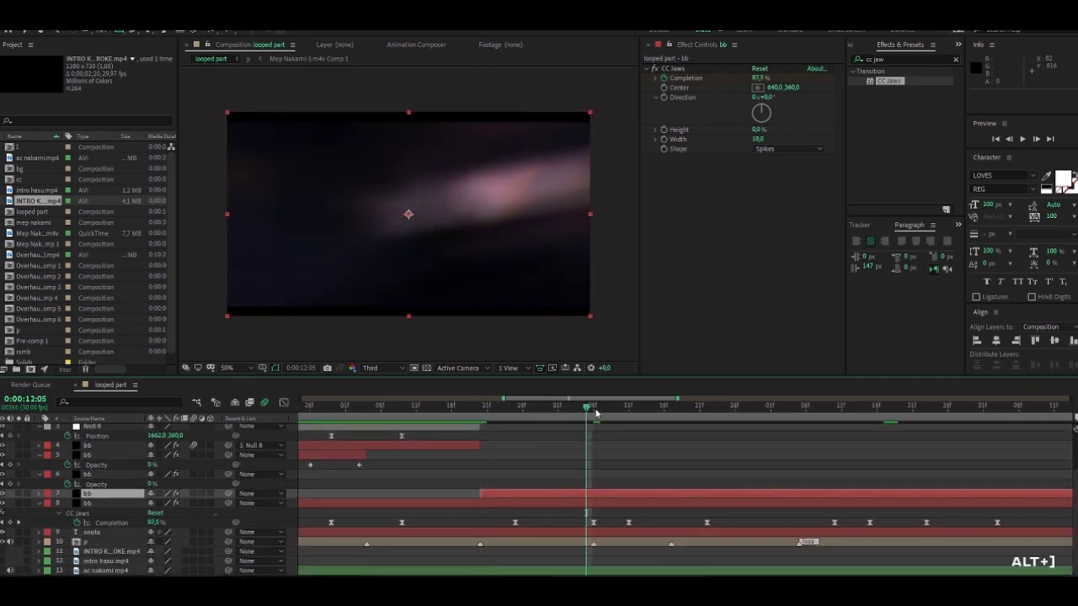
{"action": "key", "text": "alt+bracketright"}
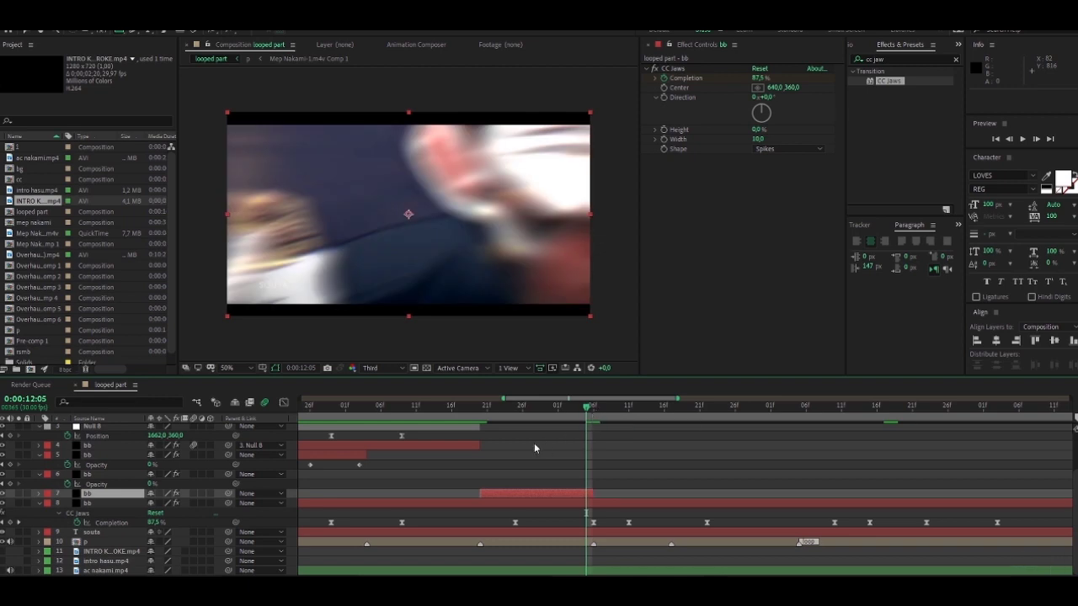
{"action": "scroll", "coordinate": [534, 443], "scroll_direction": "left", "scroll_amount": 3}
Copy the white Fill effect from layer 5 and paste it onto the short bb copy
{"action": "left_click", "coordinate": [424, 455]}
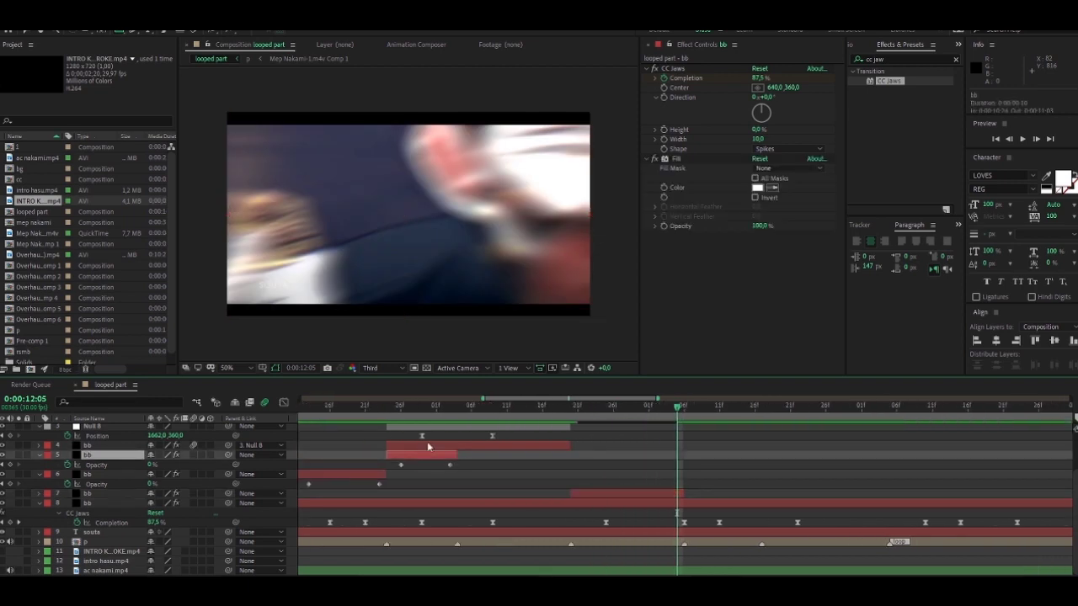
{"action": "left_click", "coordinate": [677, 159]}
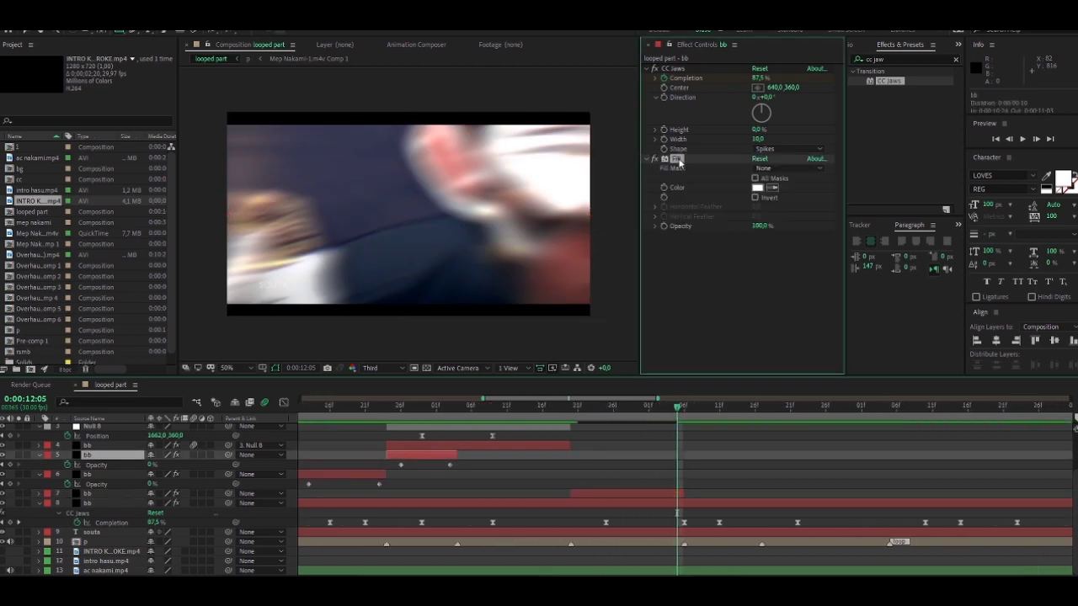
{"action": "left_click", "coordinate": [661, 496]}
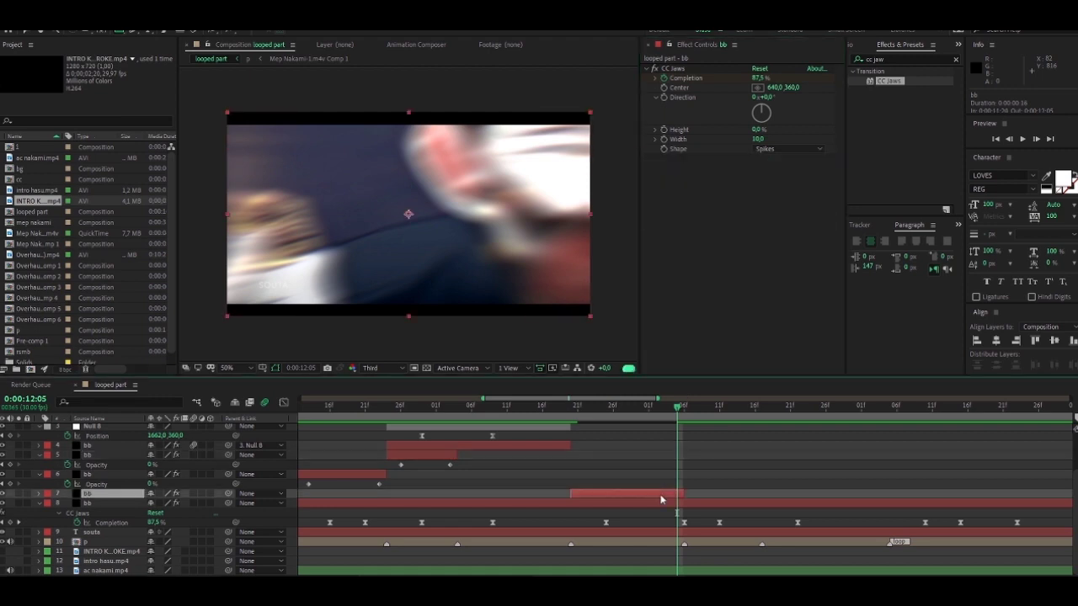
{"action": "key", "text": "ctrl+v"}
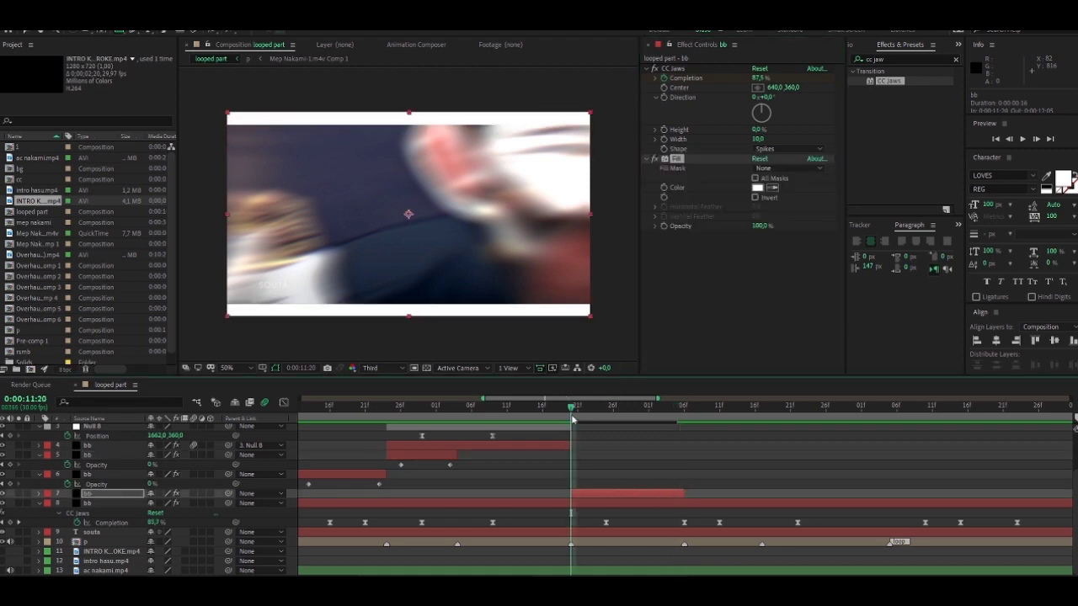
Reveal the flash copy's Opacity and advance two frames to set its fade keyframe
{"action": "key", "text": "t"}
{"action": "key", "text": "Page_Down"}
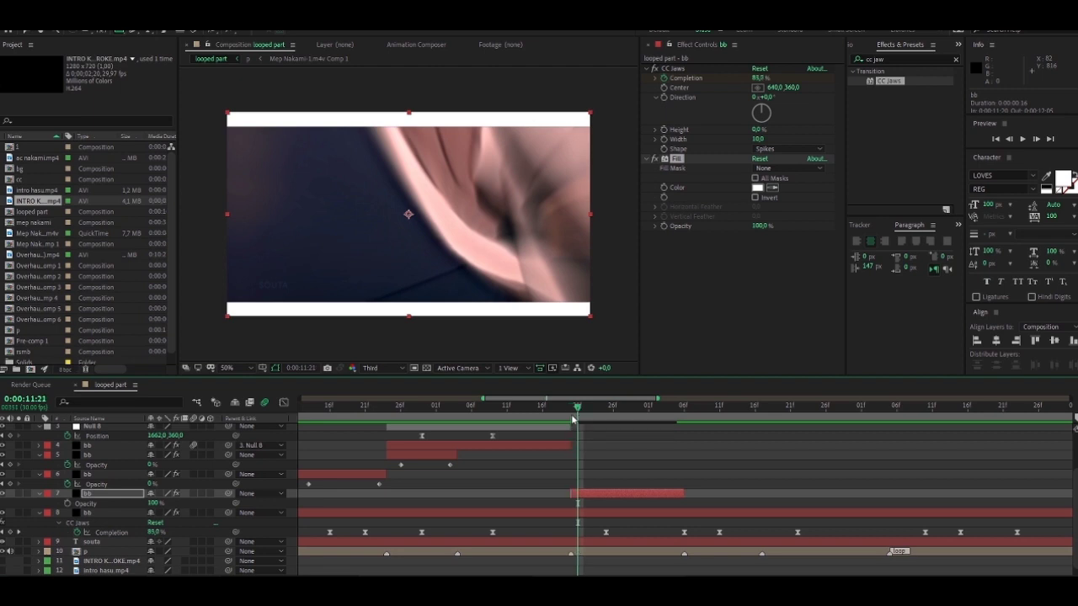
{"action": "key", "text": "Page_Down"}
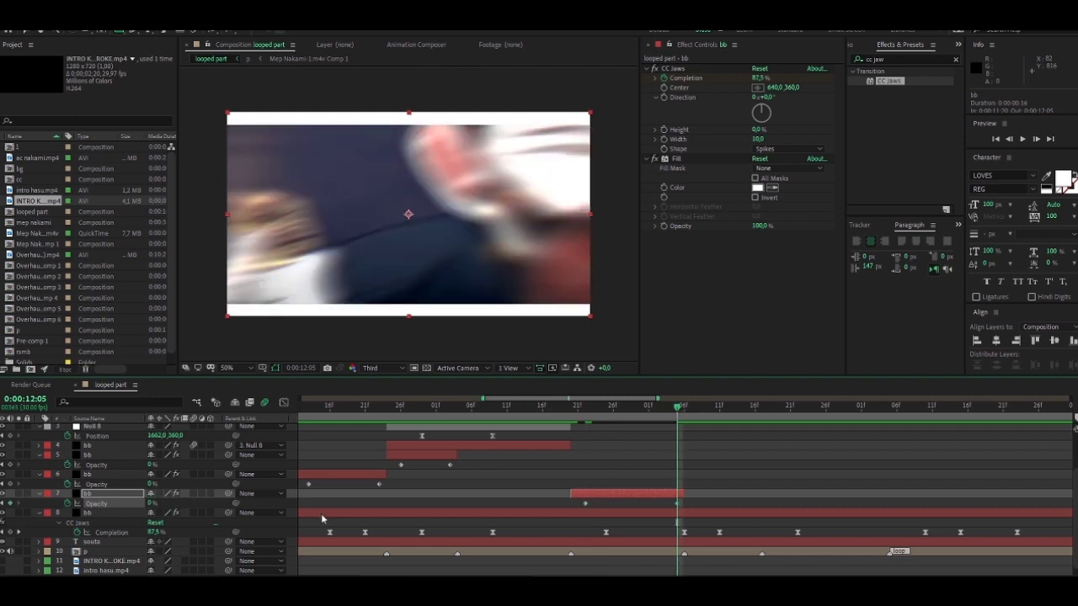
Duplicate the white bb flash layer, trim it to the playhead, and extend it to the next beat
{"action": "left_click", "coordinate": [483, 463]}
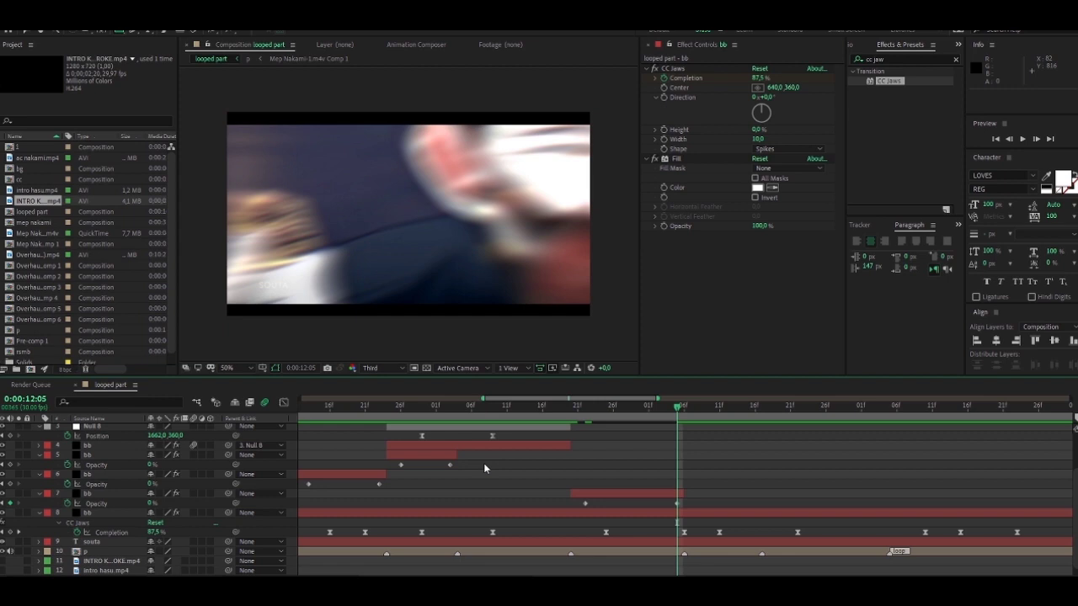
{"action": "scroll", "coordinate": [483, 463], "scroll_direction": "down", "scroll_amount": 2}
{"action": "scroll", "coordinate": [483, 463], "scroll_direction": "down", "scroll_amount": 2}
{"action": "scroll", "coordinate": [525, 494], "scroll_direction": "up", "scroll_amount": 4}
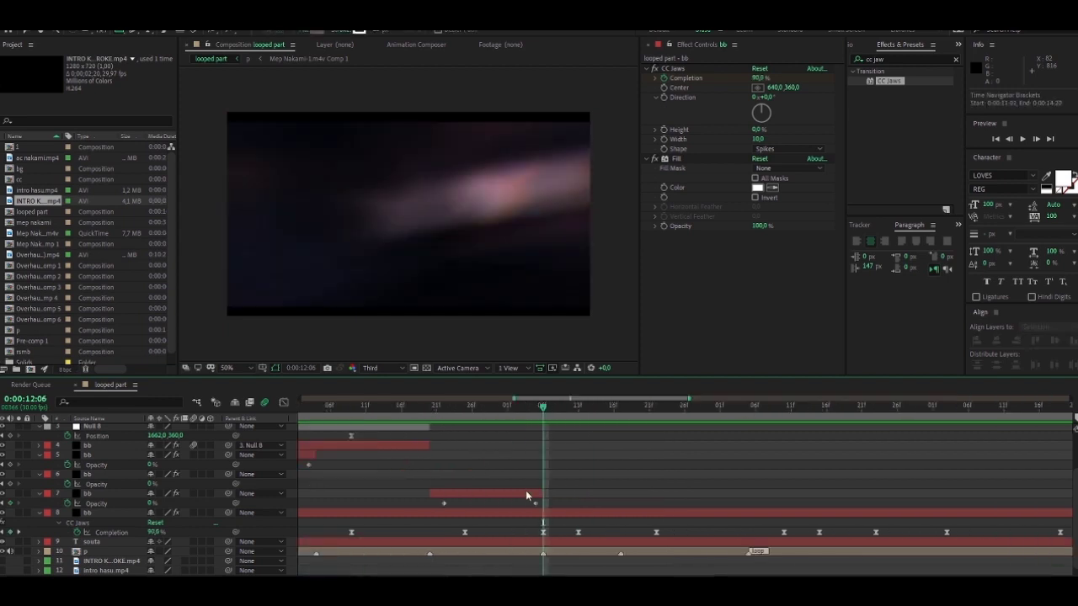
{"action": "left_click", "coordinate": [525, 494]}
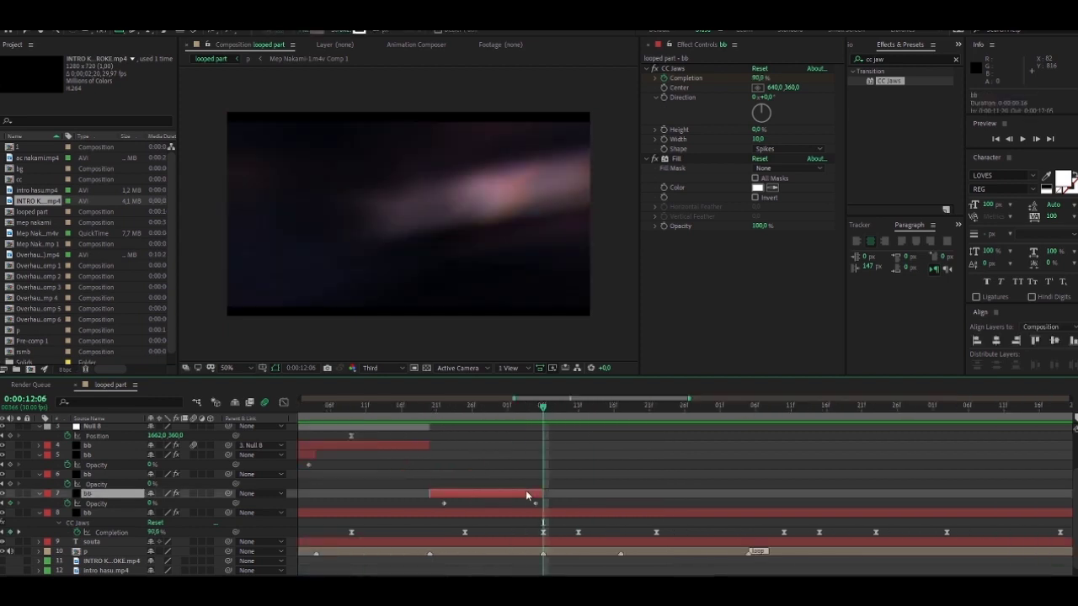
{"action": "key", "text": "ctrl+d"}
{"action": "key", "text": "alt+bracketleft"}
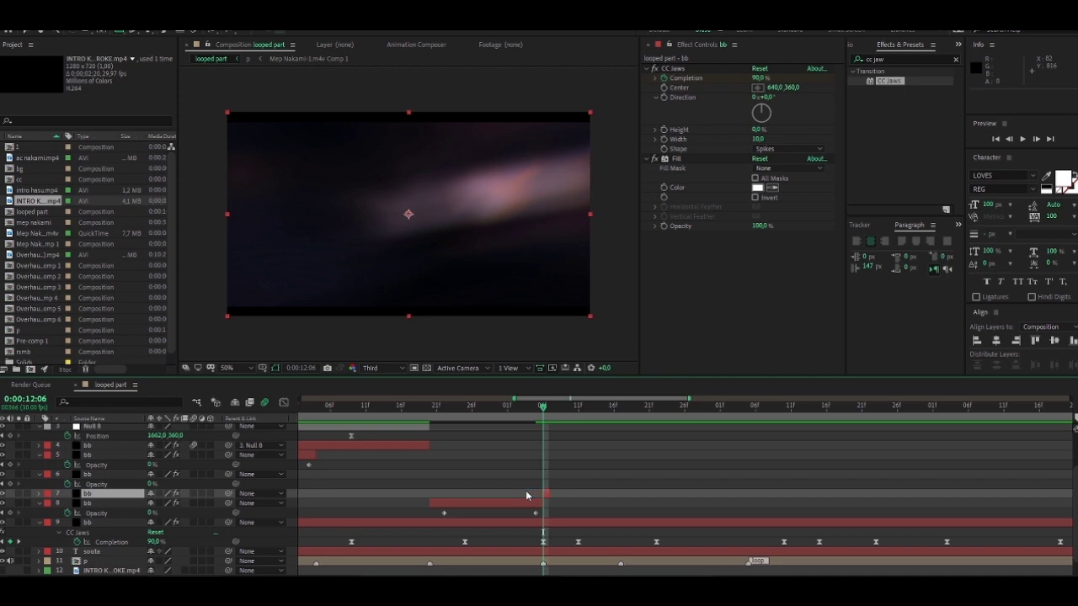
{"action": "scroll", "coordinate": [522, 499], "scroll_direction": "right", "scroll_amount": 2}
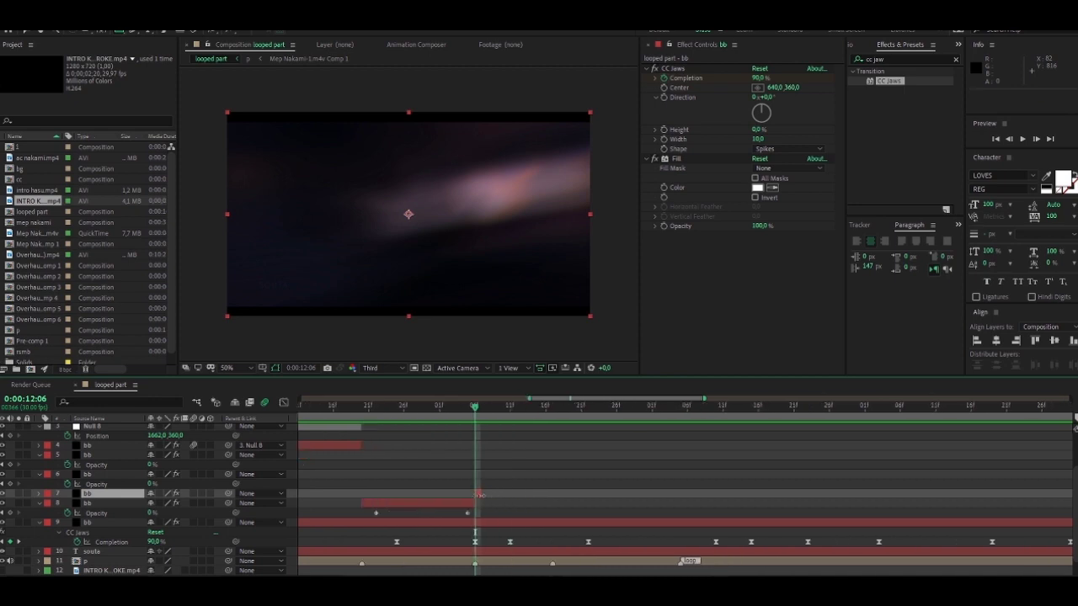
{"action": "left_click_drag", "start_coordinate": [538, 564], "coordinate": [553, 564]}
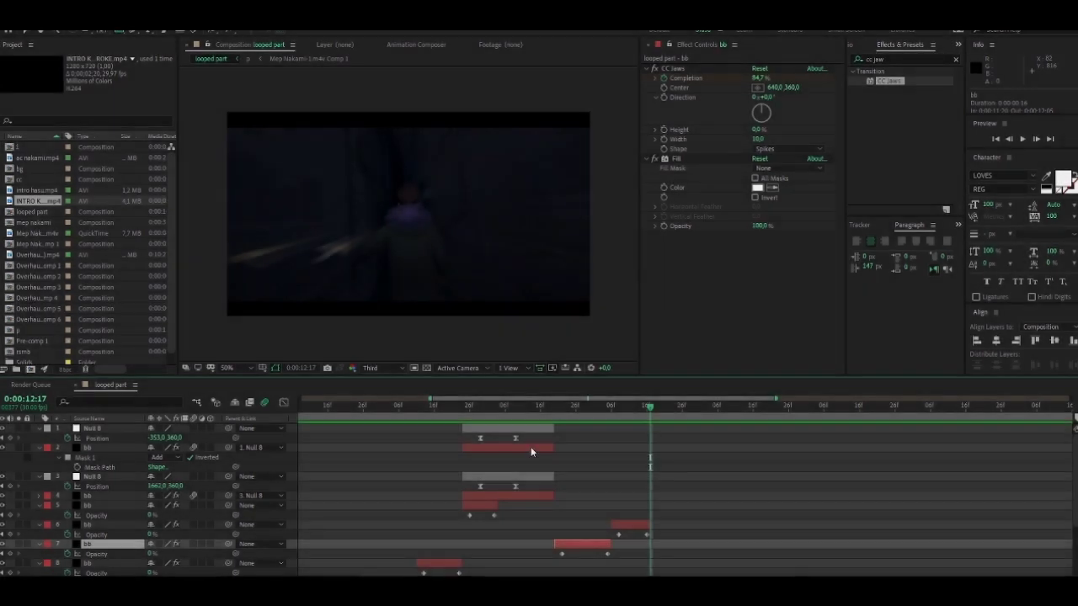
{"action": "left_click", "coordinate": [528, 432], "text": "shift"}
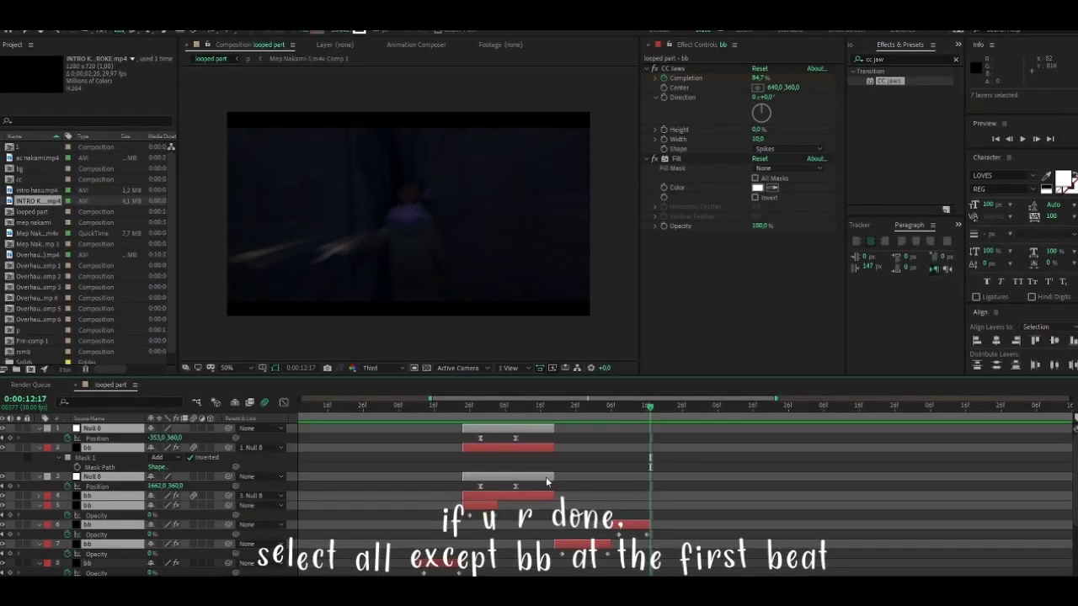
Precompose the selected bar, null and flash layers into a new composition named bb+
{"action": "key", "text": "ctrl+shift+c"}
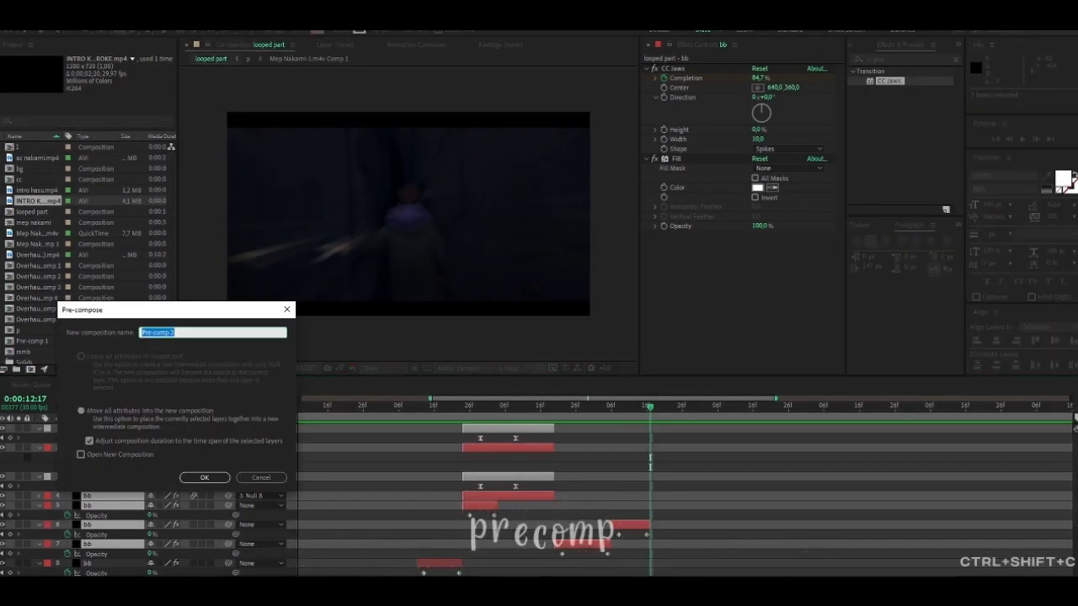
{"action": "type", "text": "bb+"}
{"action": "key", "text": "Return"}
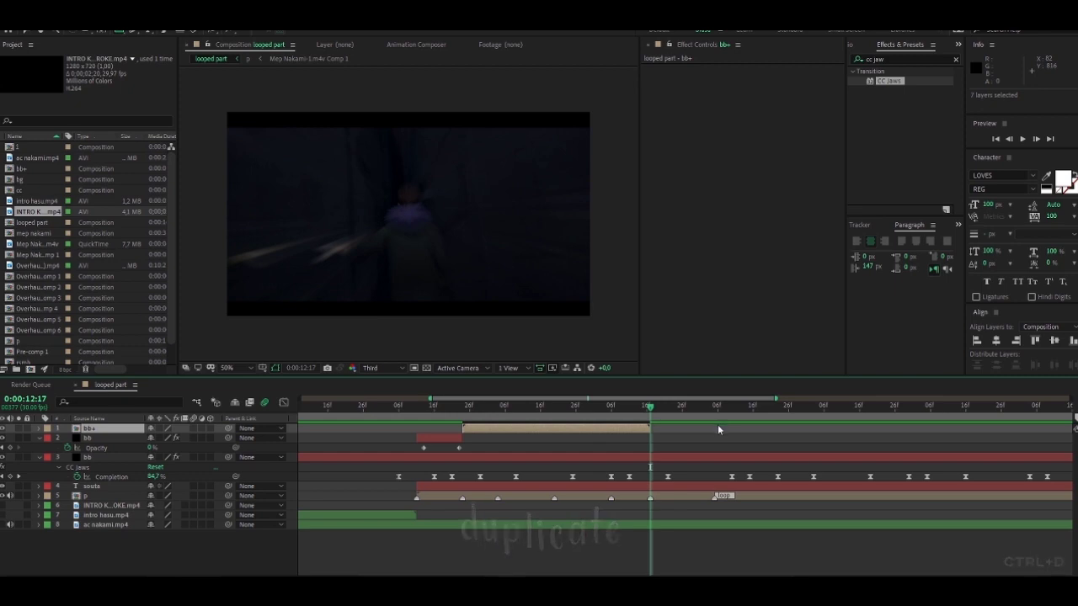
Duplicate the bb+ precomp and start the copy on the second beat, around 0:00:13:18
{"action": "key", "text": "ctrl+d"}
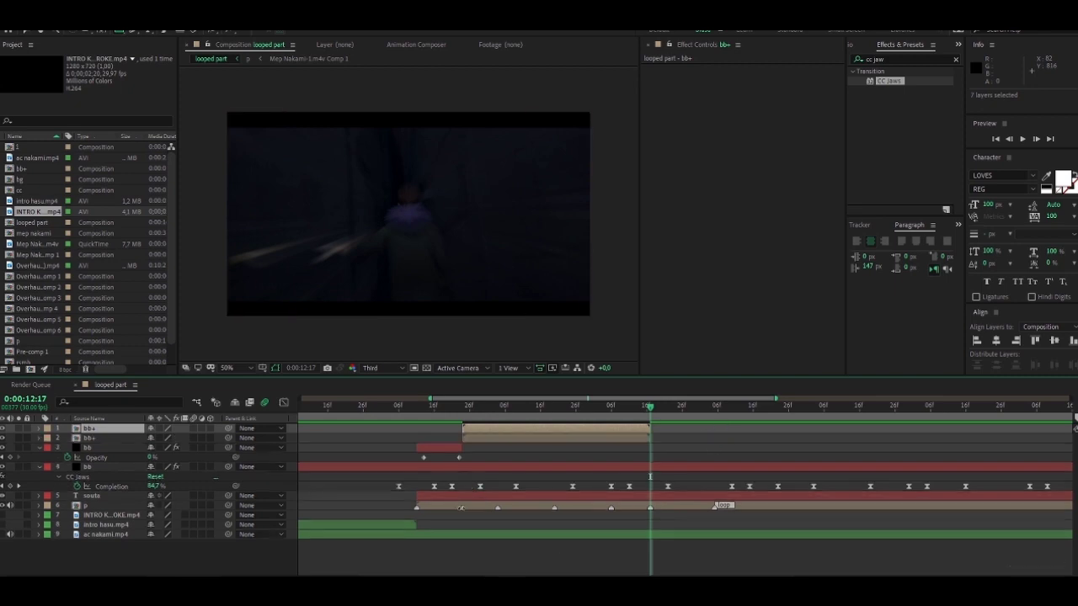
{"action": "left_click", "coordinate": [758, 418]}
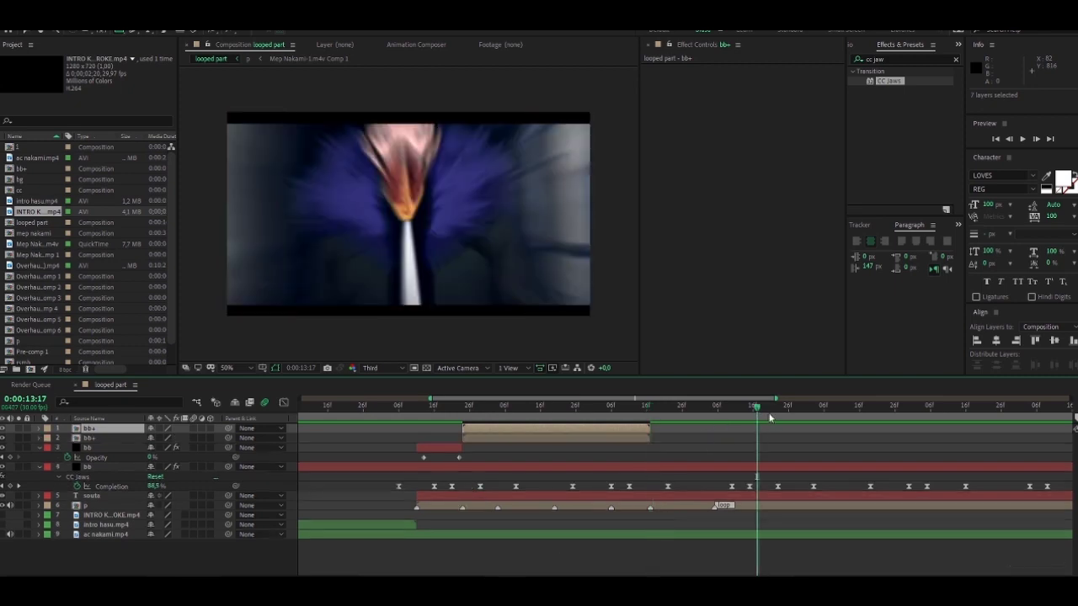
{"action": "left_click", "coordinate": [774, 416]}
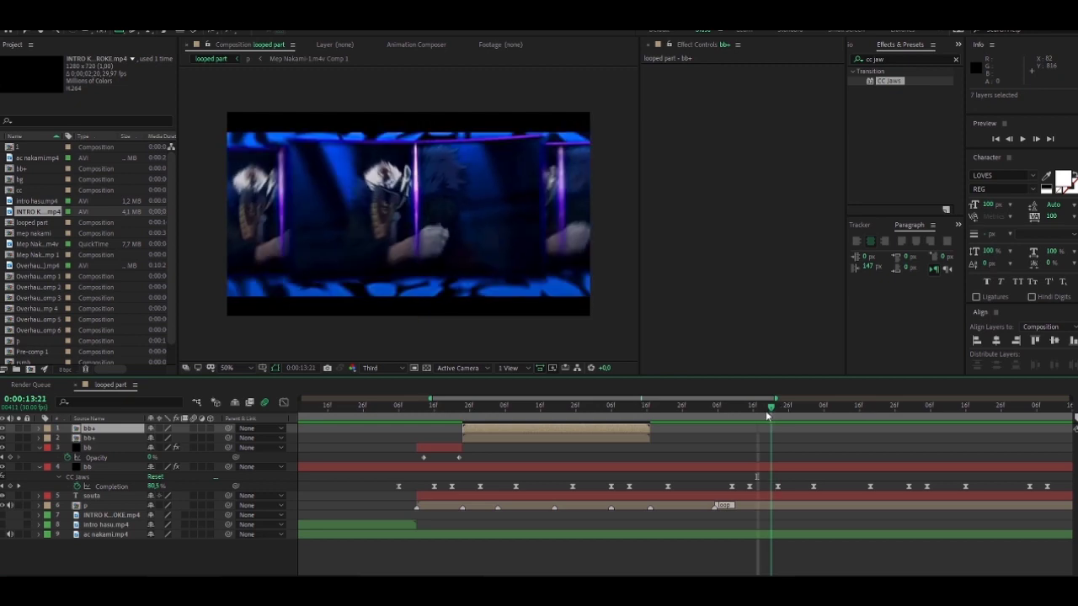
{"action": "left_click", "coordinate": [765, 416]}
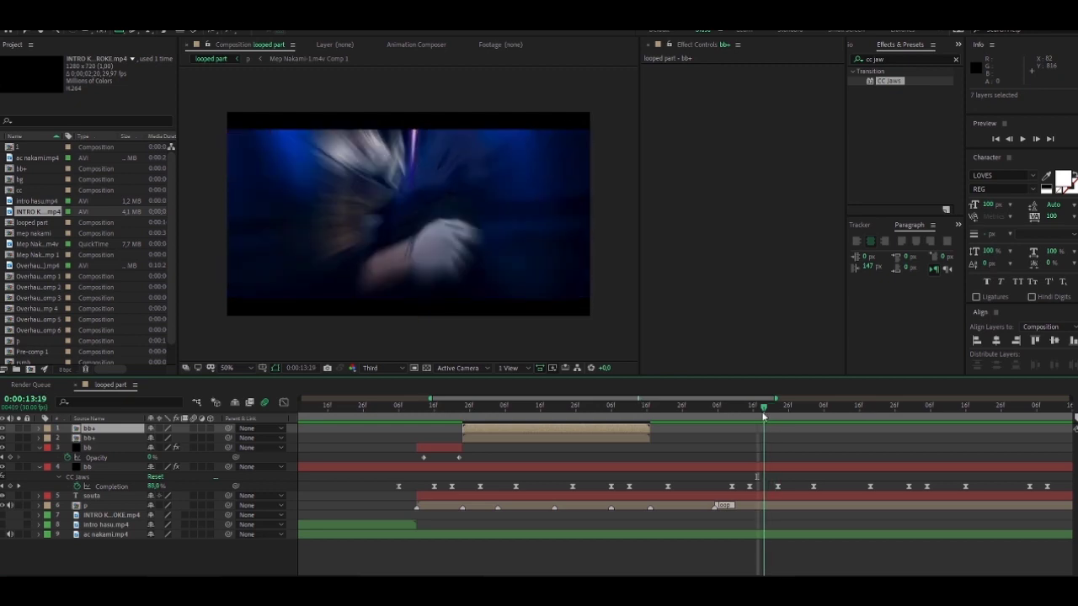
{"action": "left_click", "coordinate": [757, 418]}
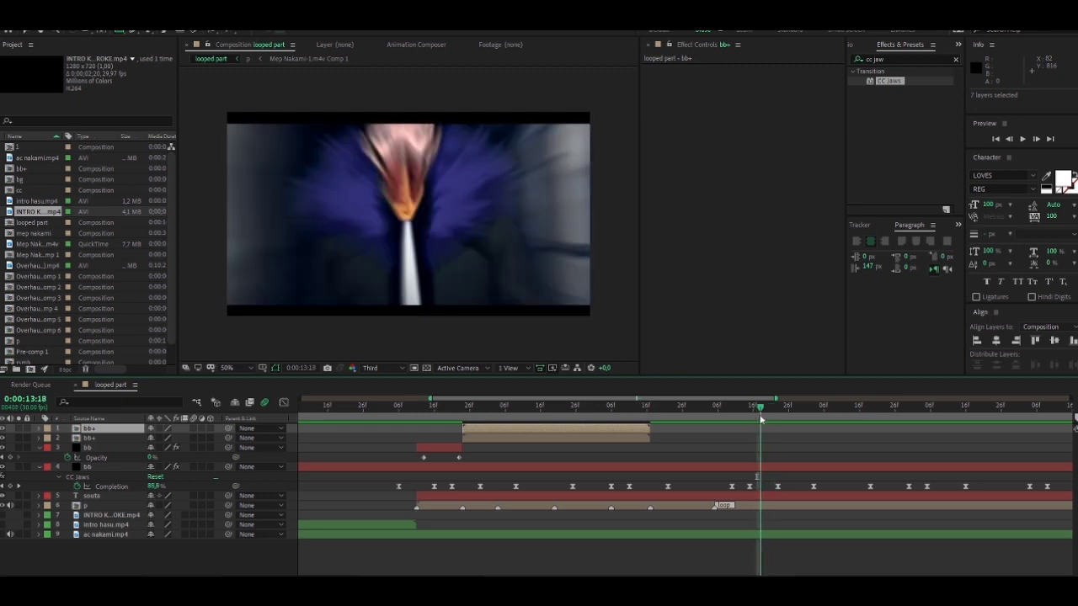
{"action": "key", "text": "bracketleft"}
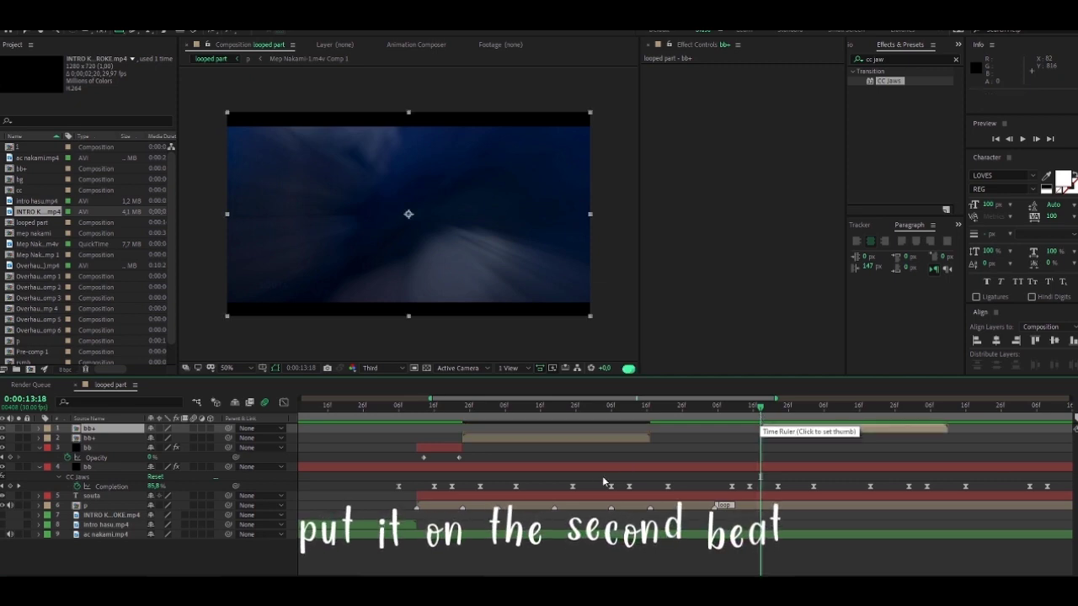
{"action": "left_click", "coordinate": [442, 449]}
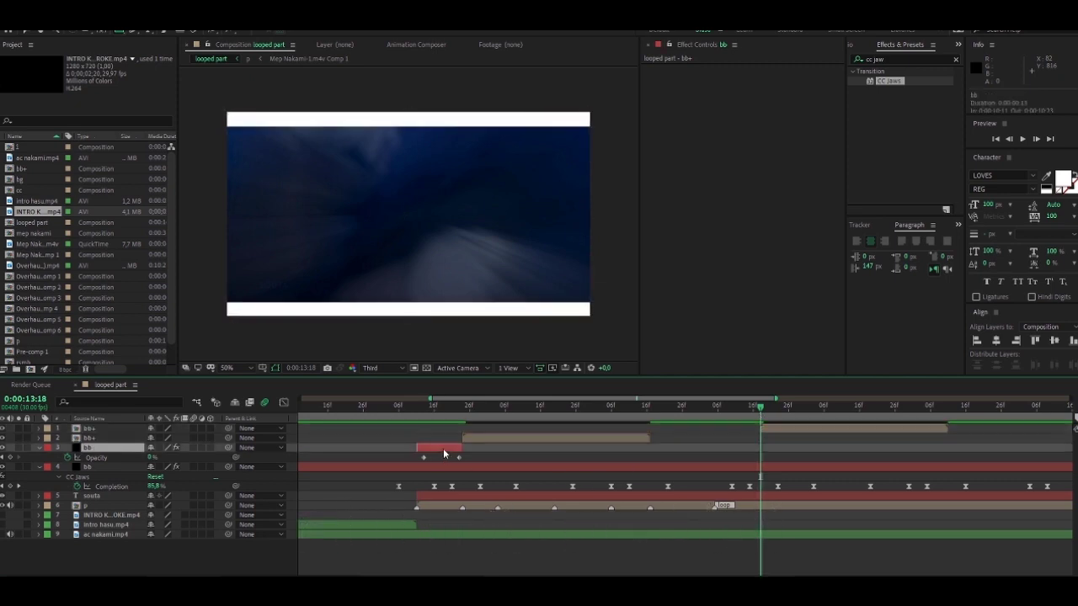
{"action": "key", "text": "equal"}
Duplicate the bb layer and trim the copy to run from 0:00:13:05 to 0:00:13:17
{"action": "left_click", "coordinate": [695, 411]}
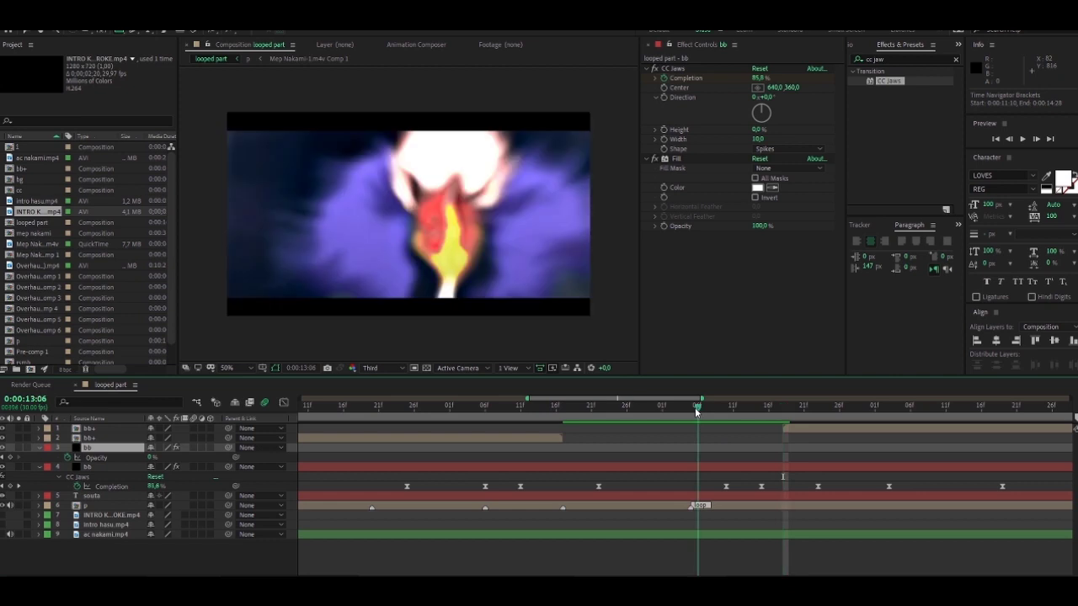
{"action": "left_click_drag", "start_coordinate": [695, 410], "coordinate": [690, 411]}
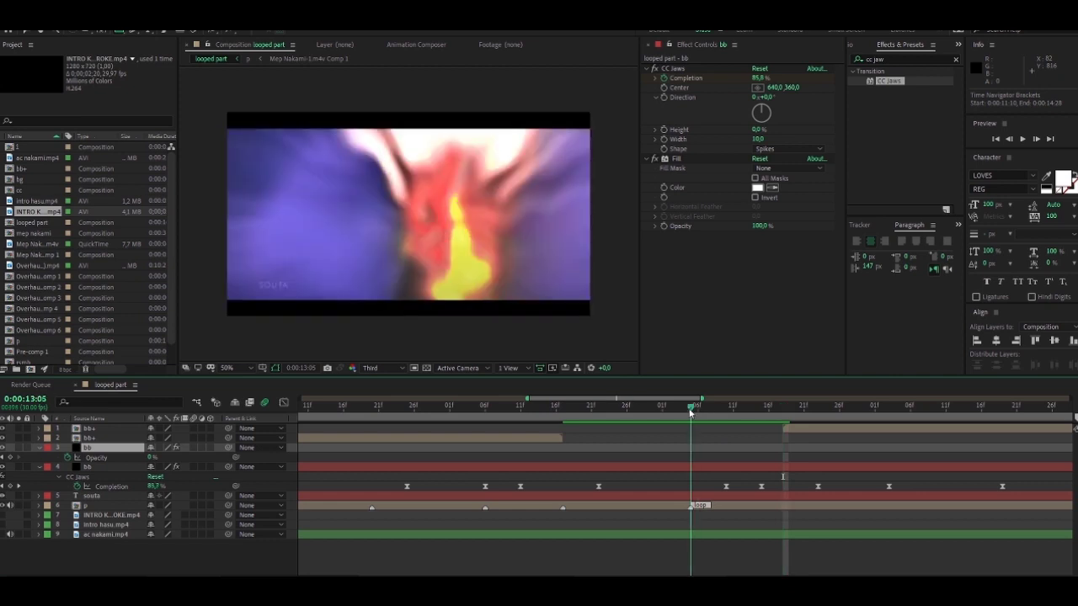
{"action": "left_click", "coordinate": [707, 497]}
{"action": "left_click", "coordinate": [721, 469]}
{"action": "key", "text": "ctrl+d"}
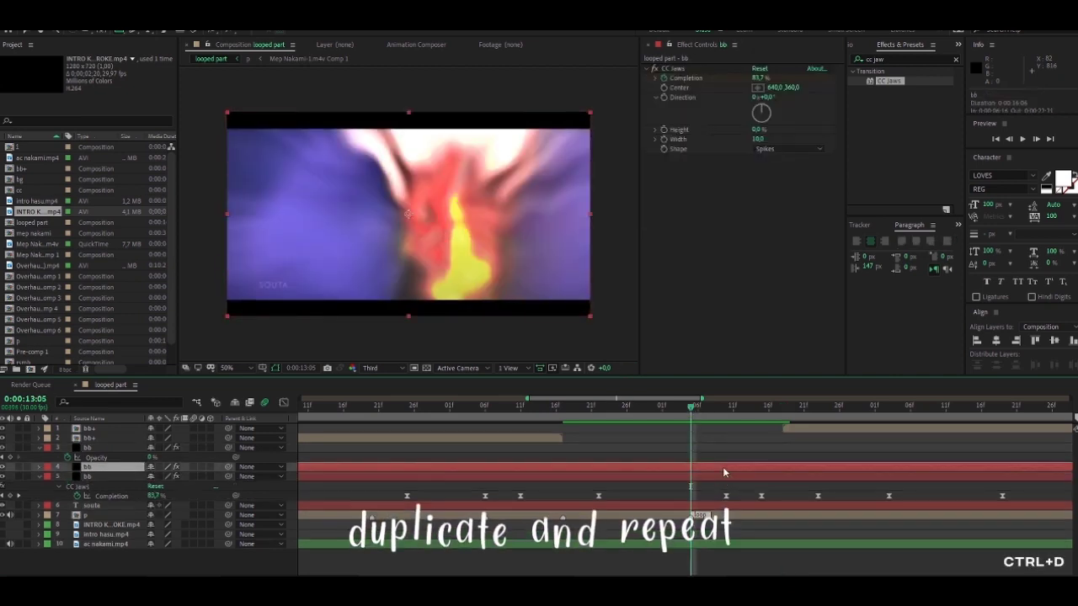
{"action": "key", "text": "alt+bracketleft"}
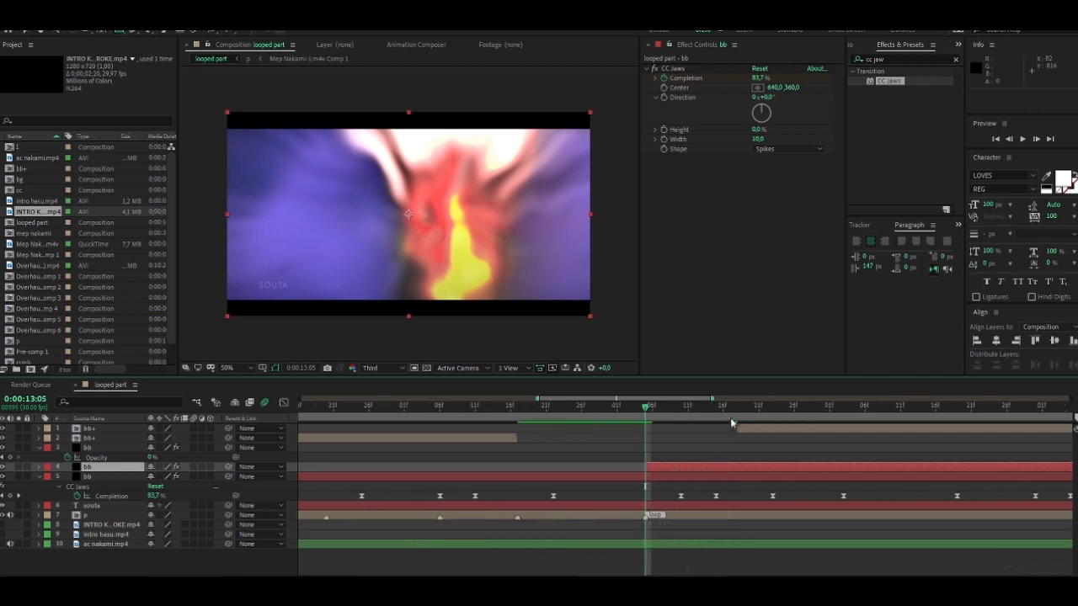
{"action": "left_click", "coordinate": [729, 408]}
{"action": "key", "text": "alt+bracketright"}
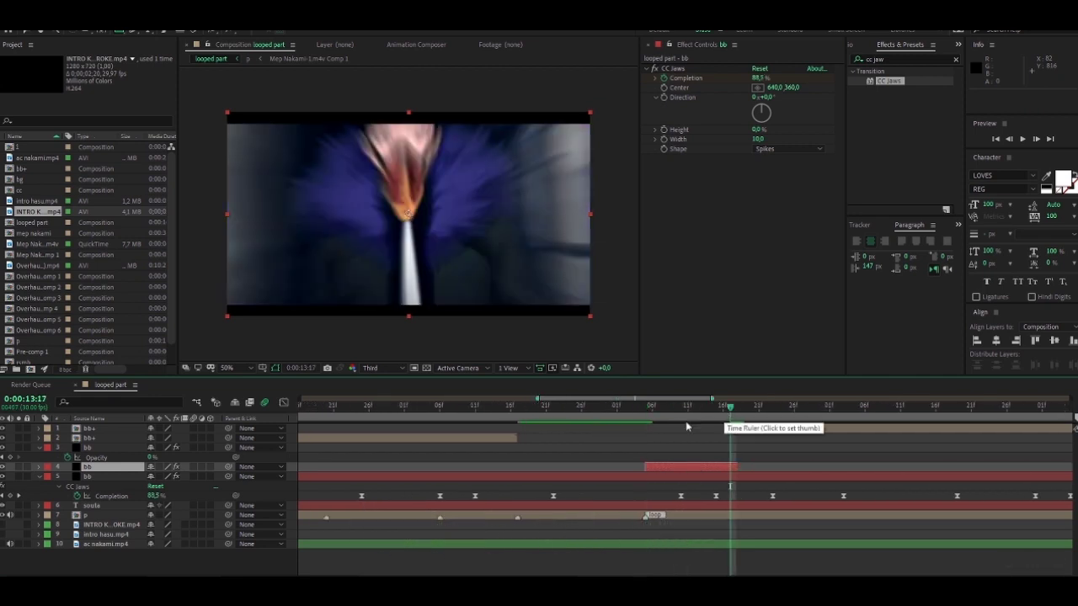
Keyframe the copy's Opacity to fade from 100% to 0% by 0:00:13:17
{"action": "key", "text": "t"}
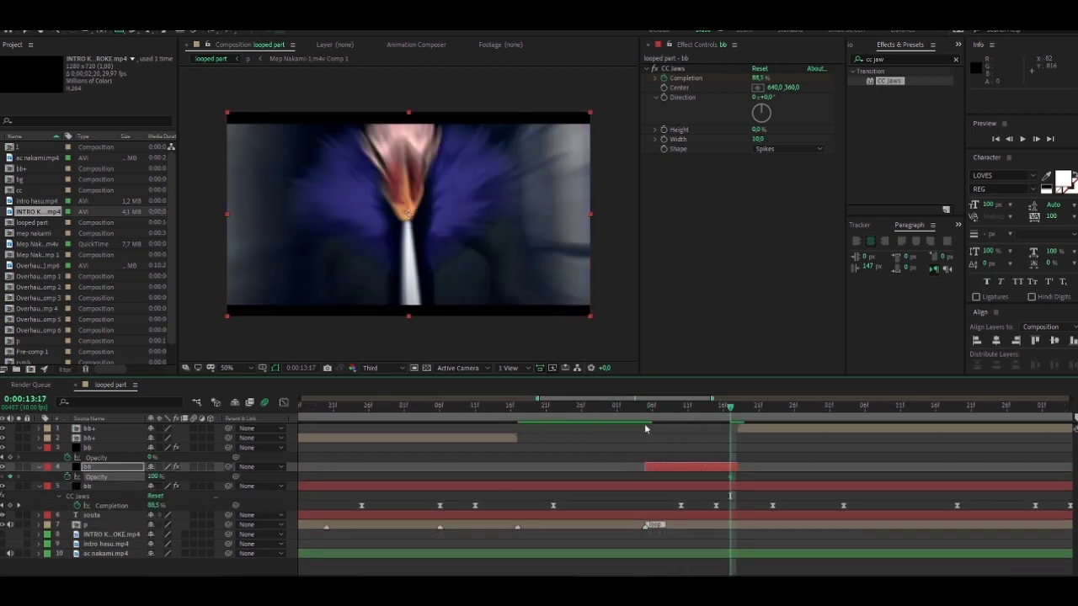
{"action": "left_click", "coordinate": [650, 410]}
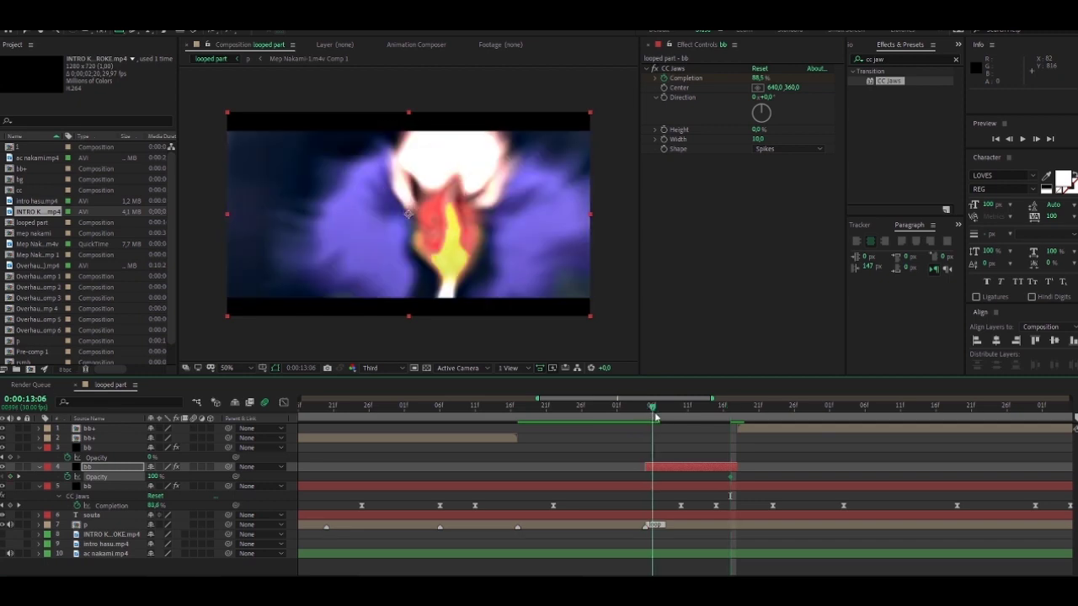
{"action": "left_click_drag", "start_coordinate": [655, 414], "coordinate": [659, 413]}
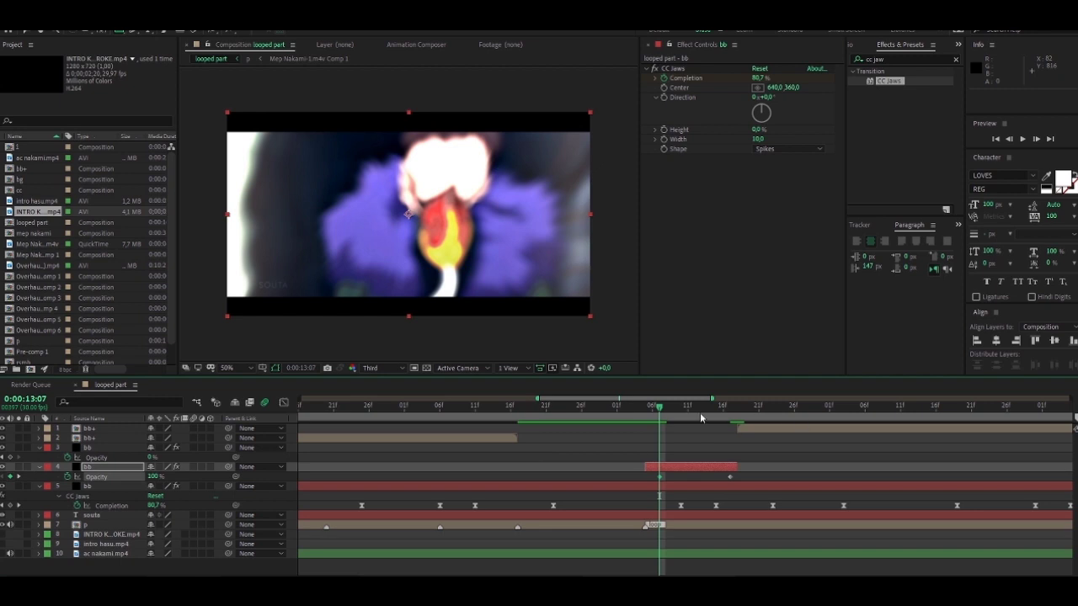
{"action": "left_click", "coordinate": [729, 411]}
{"action": "left_click_drag", "start_coordinate": [166, 477], "coordinate": [155, 479]}
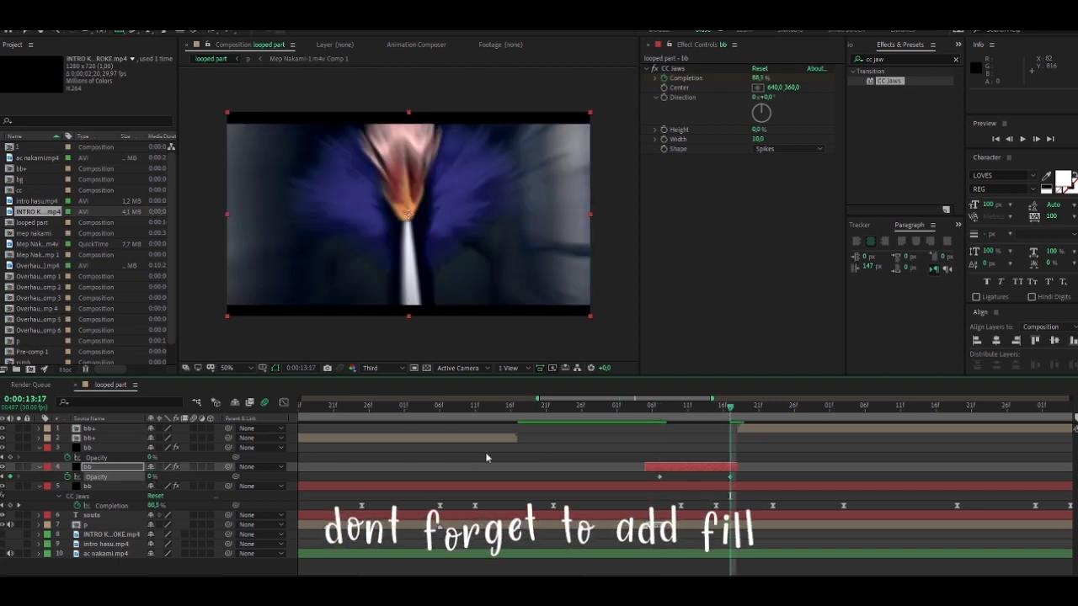
Duplicate the long bb layer at 0:00:15:29 for the next loop
{"action": "scroll", "coordinate": [518, 455], "scroll_direction": "up", "scroll_amount": 5}
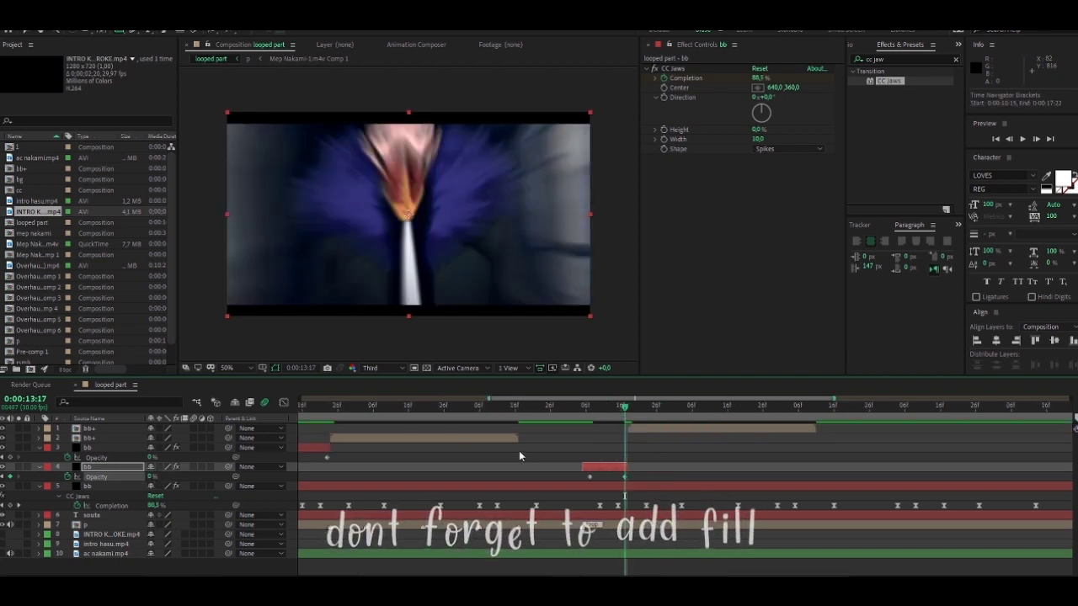
{"action": "left_click", "coordinate": [452, 412]}
{"action": "scroll", "coordinate": [702, 412], "scroll_direction": "up", "scroll_amount": 3}
{"action": "left_click", "coordinate": [702, 412]}
{"action": "left_click_drag", "start_coordinate": [702, 412], "coordinate": [689, 414]}
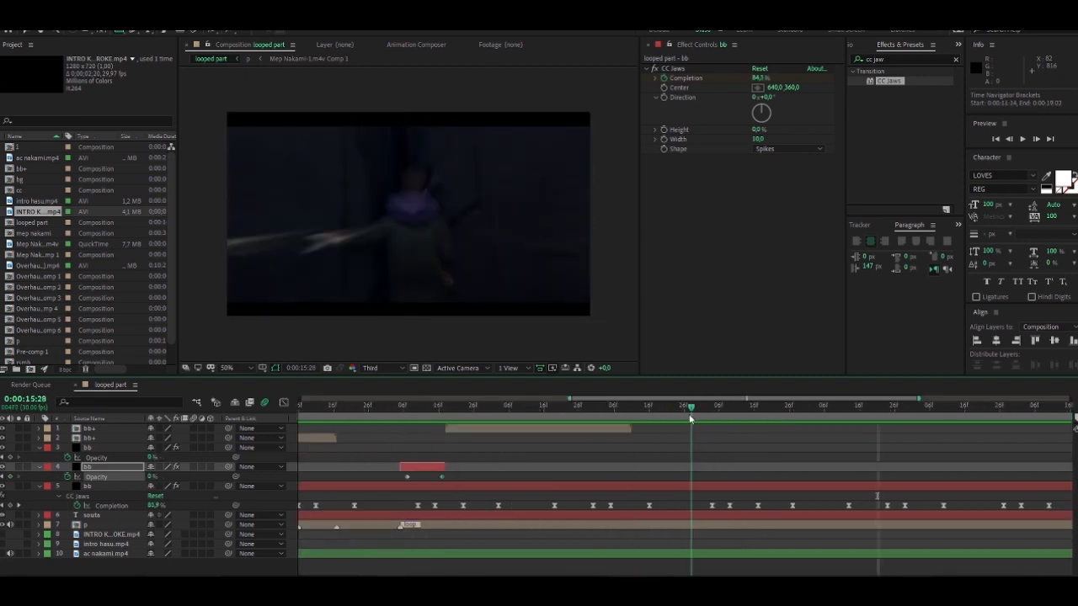
{"action": "left_click", "coordinate": [693, 416]}
{"action": "left_click", "coordinate": [717, 487]}
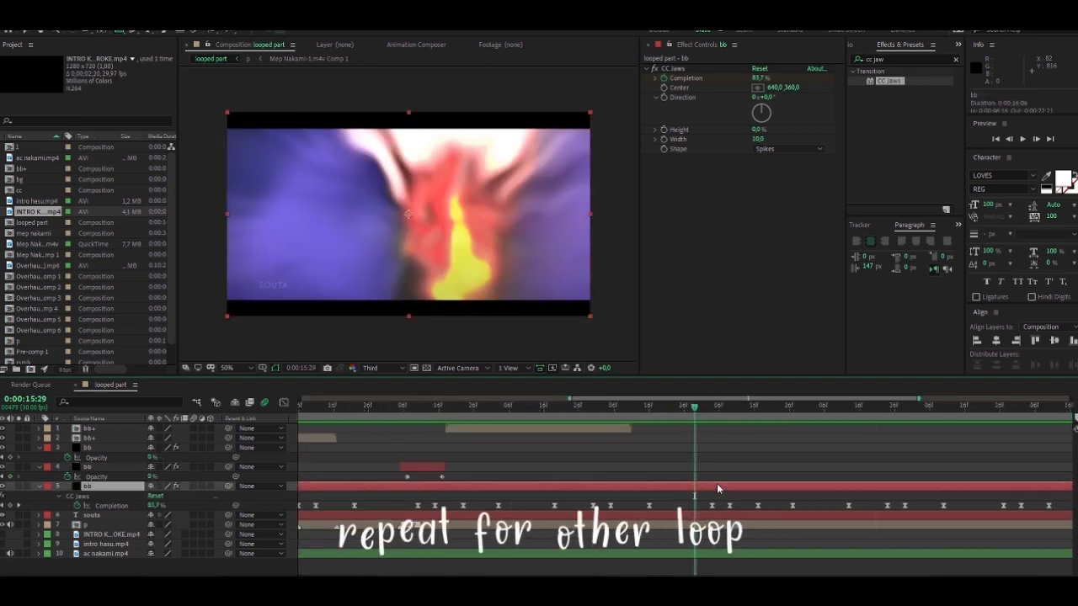
{"action": "key", "text": "ctrl+d"}
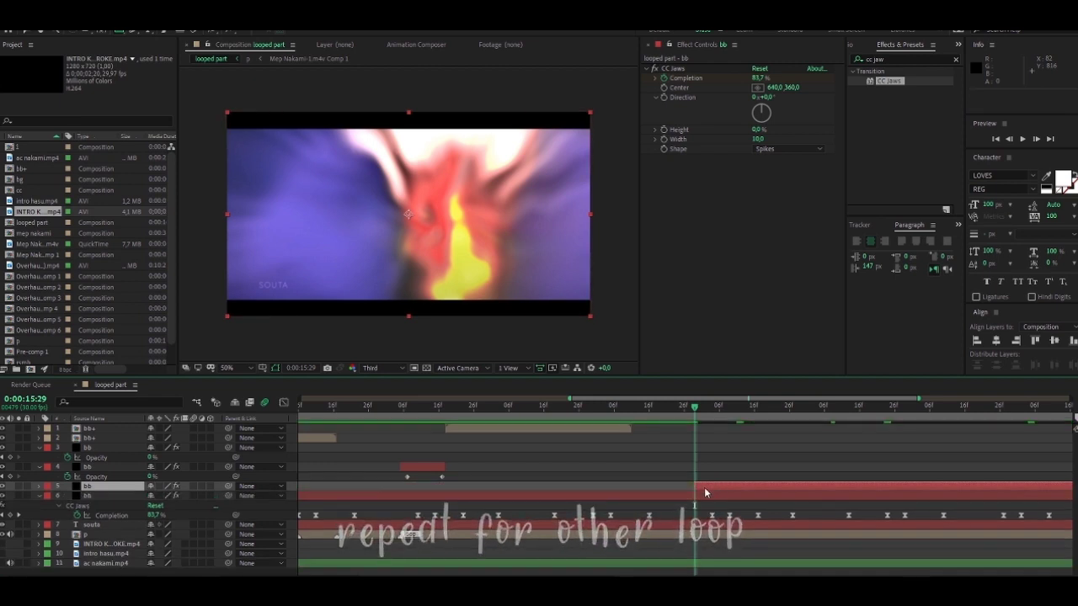
{"action": "scroll", "coordinate": [643, 478], "scroll_direction": "right", "scroll_amount": 2}
{"action": "left_click_drag", "start_coordinate": [370, 406], "coordinate": [383, 407]}
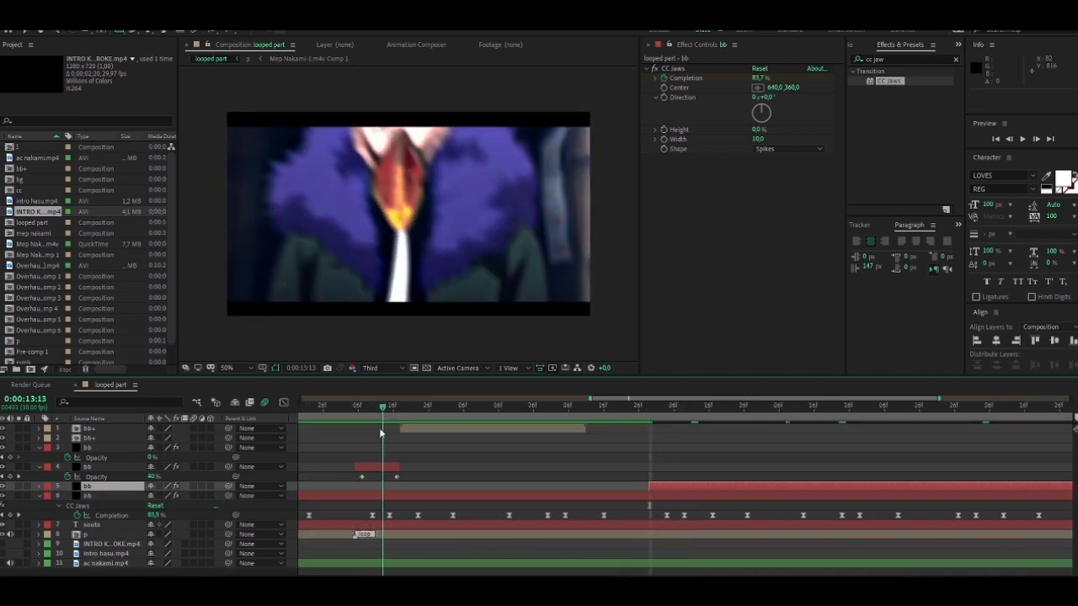
Apply a Fill effect with colour FFFFFF to the short flashing bb copy
{"action": "left_click", "coordinate": [372, 468]}
{"action": "key", "text": "ctrl+space"}
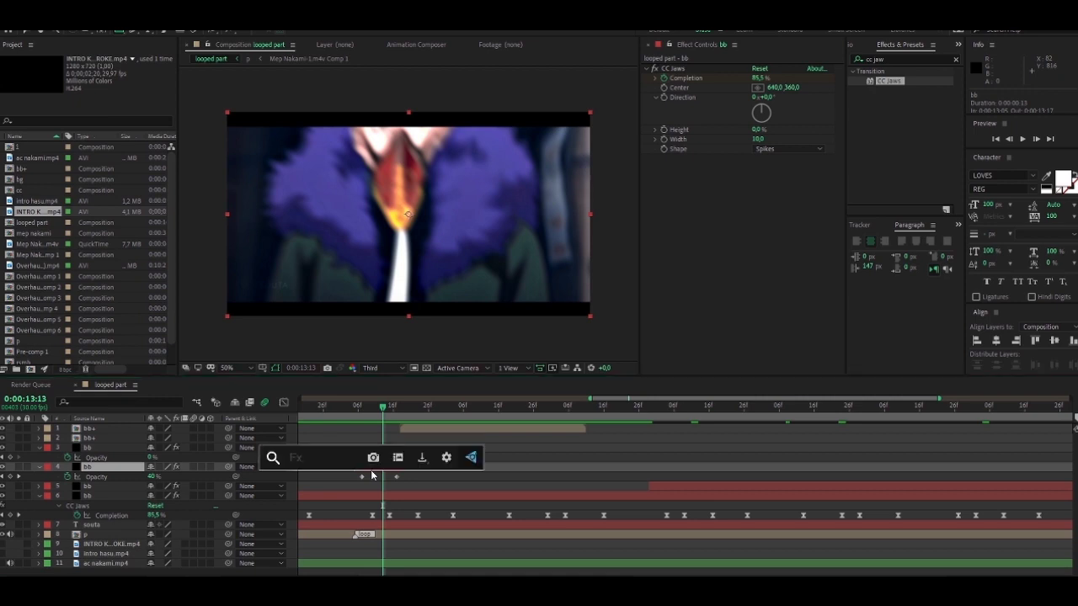
{"action": "type", "text": "fill"}
{"action": "key", "text": "Return"}
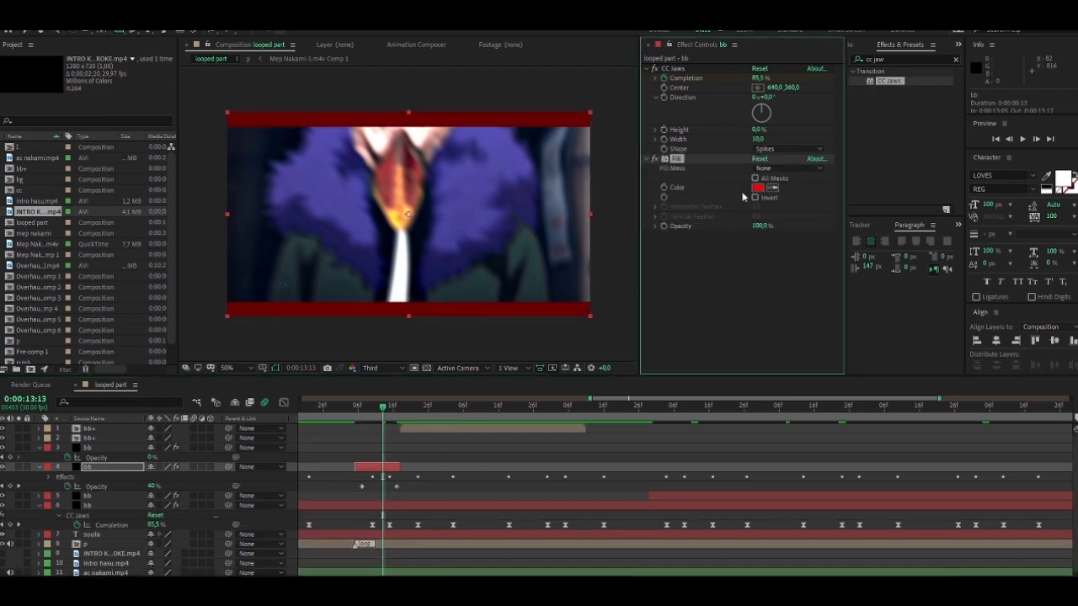
{"action": "left_click", "coordinate": [757, 188]}
{"action": "left_click_drag", "start_coordinate": [570, 366], "coordinate": [431, 312]}
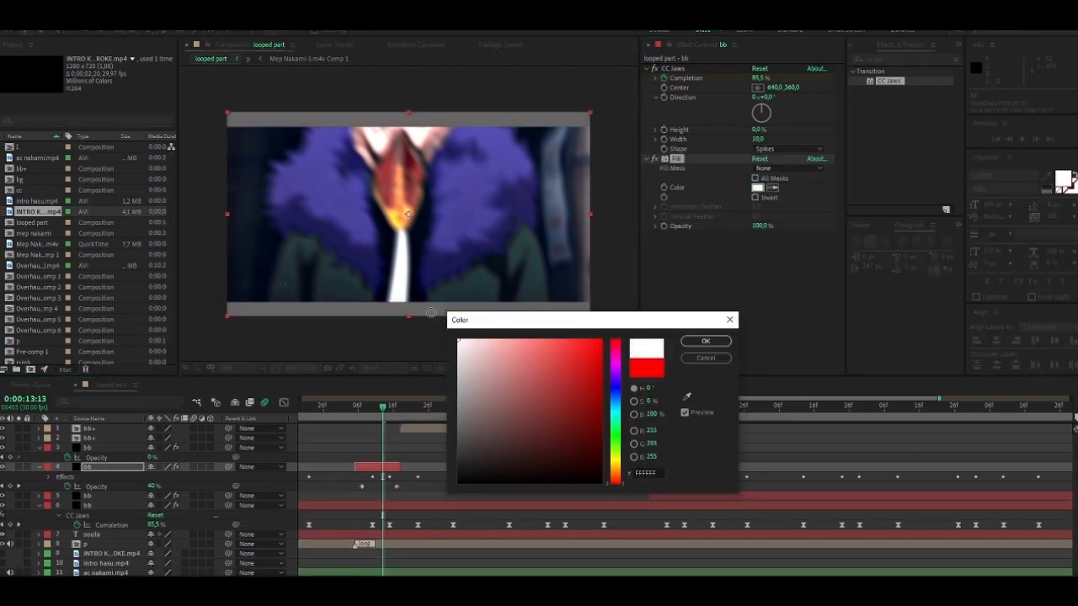
{"action": "left_click", "coordinate": [702, 341]}
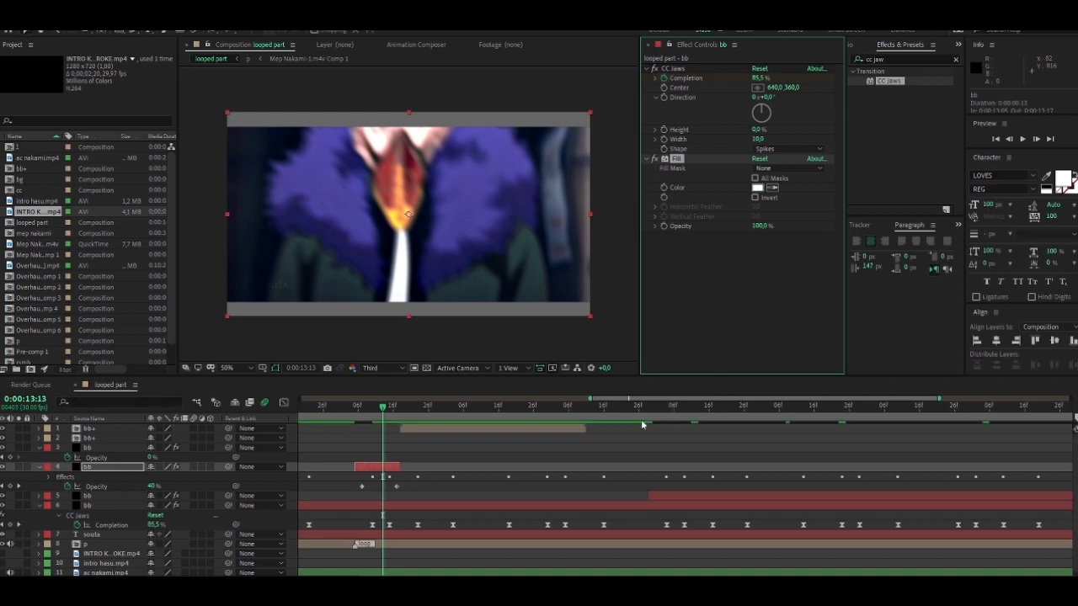
{"action": "left_click", "coordinate": [384, 477]}
{"action": "key", "text": "u"}
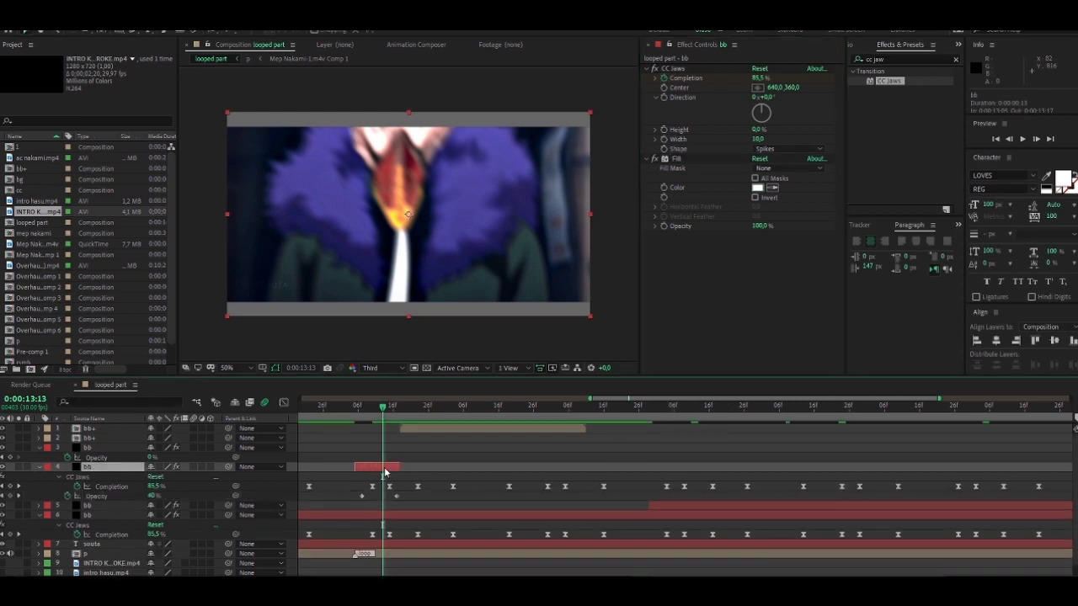
{"action": "left_click_drag", "start_coordinate": [659, 422], "coordinate": [692, 423]}
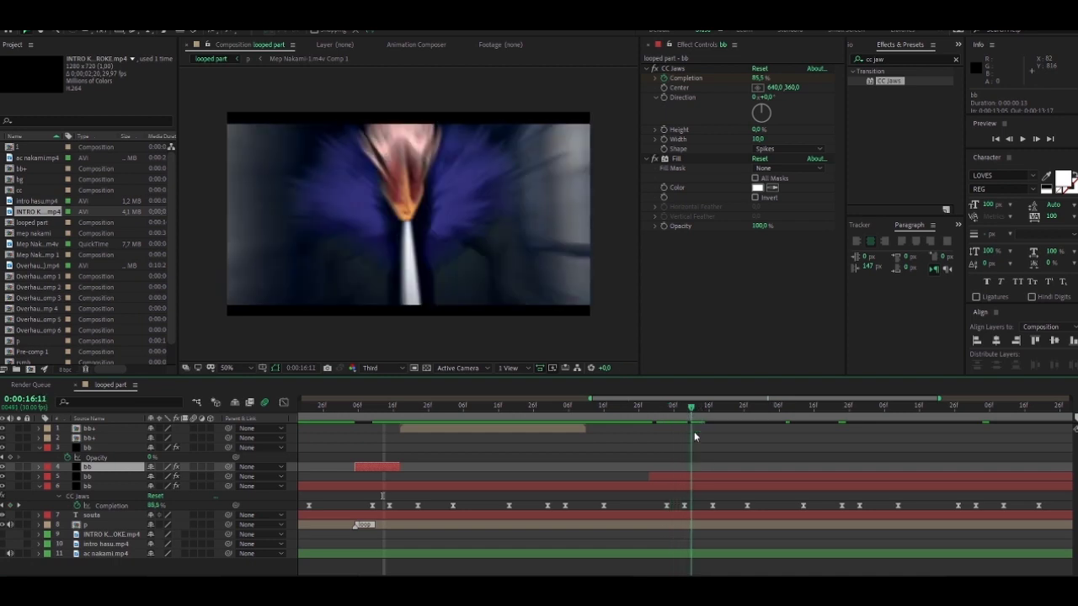
Trim the next bb copy to end at 0:00:16:11 and give it a white Fill
{"action": "left_click", "coordinate": [713, 476]}
{"action": "key", "text": "alt+bracketright"}
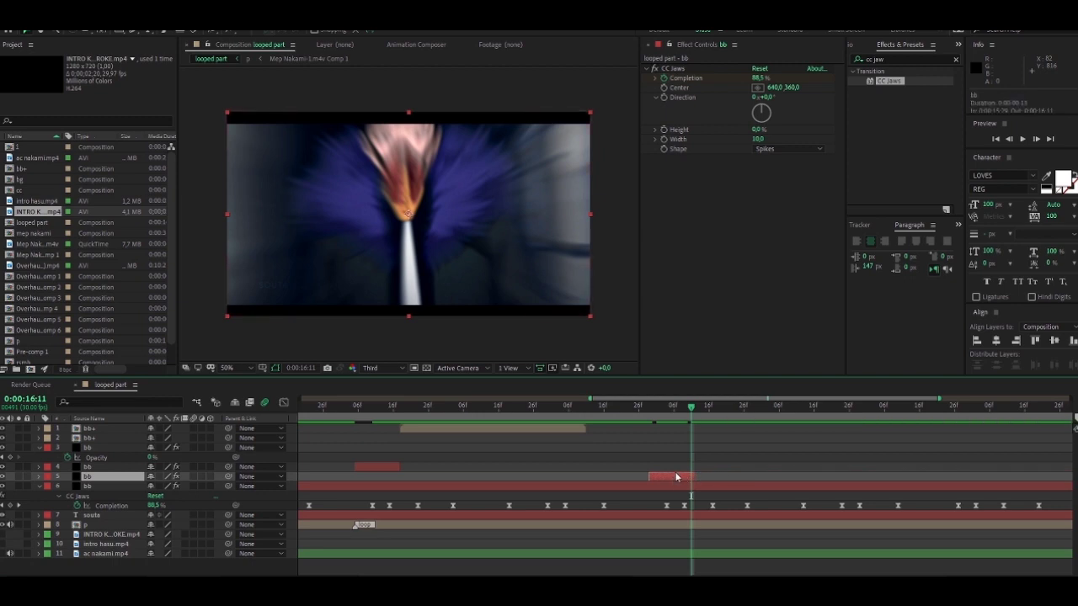
{"action": "key", "text": "ctrl+space"}
{"action": "type", "text": "fill"}
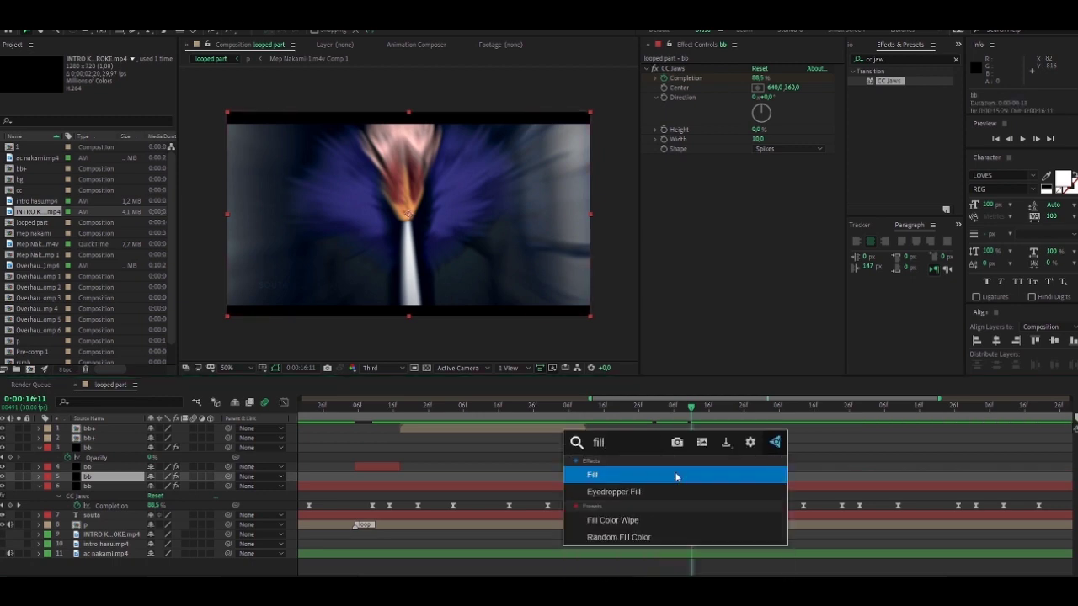
{"action": "left_click", "coordinate": [675, 476]}
{"action": "left_click", "coordinate": [758, 187]}
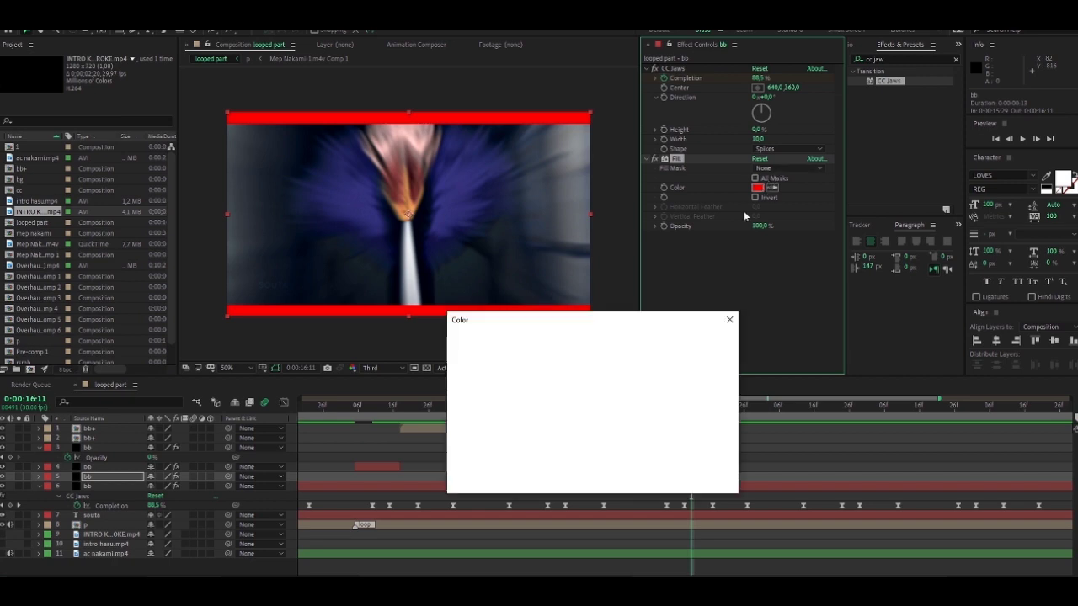
{"action": "left_click", "coordinate": [458, 341]}
{"action": "left_click", "coordinate": [706, 342]}
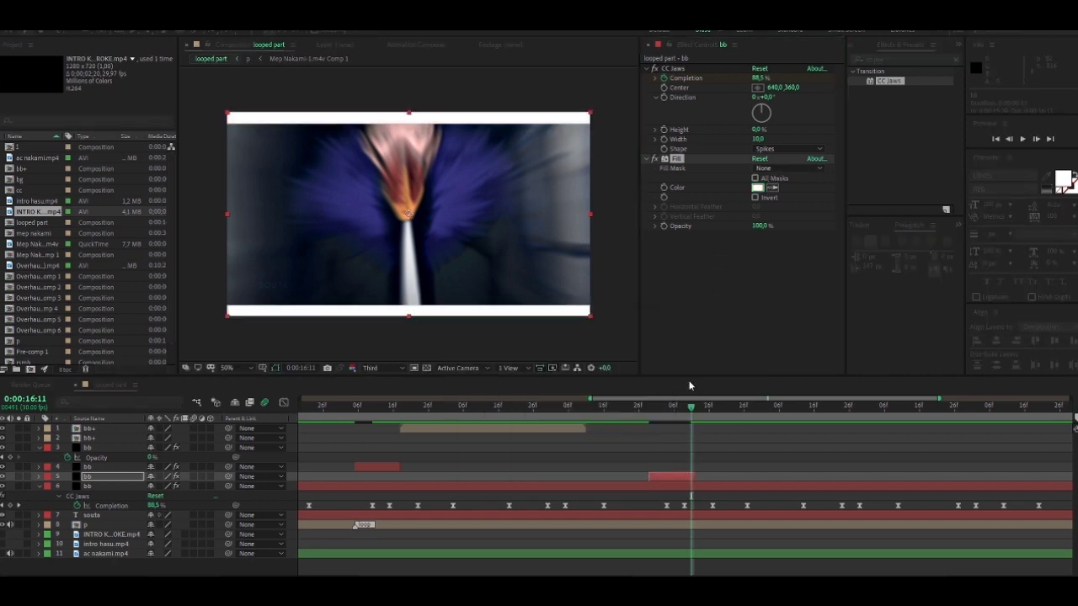
Reveal and select the copy's Opacity property for a fade
{"action": "scroll", "coordinate": [681, 427], "scroll_direction": "up", "scroll_amount": 1}
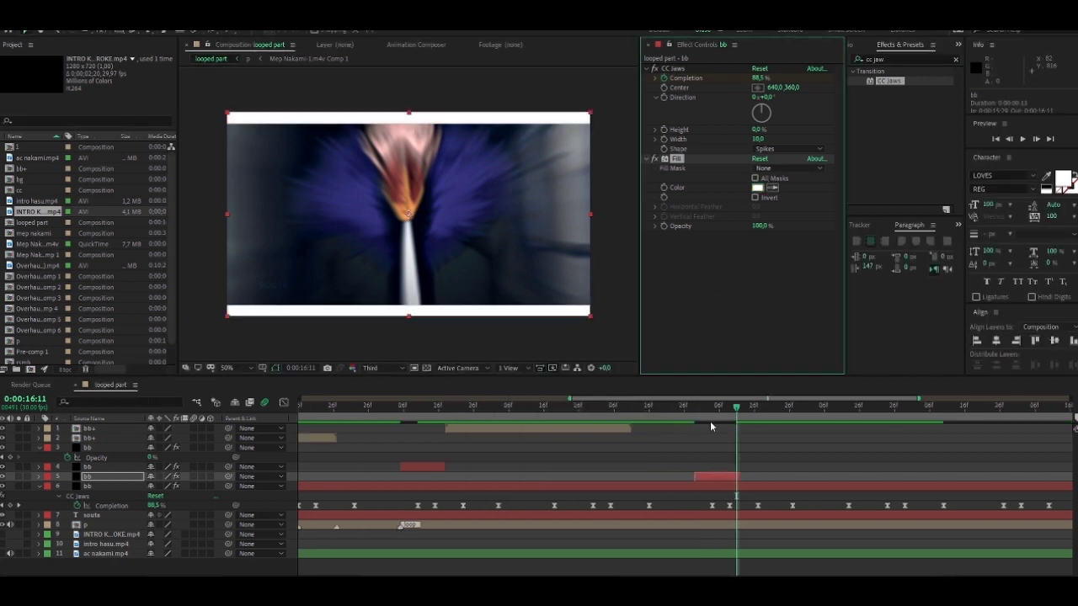
{"action": "scroll", "coordinate": [712, 420], "scroll_direction": "up", "scroll_amount": 1}
{"action": "key", "text": "t"}
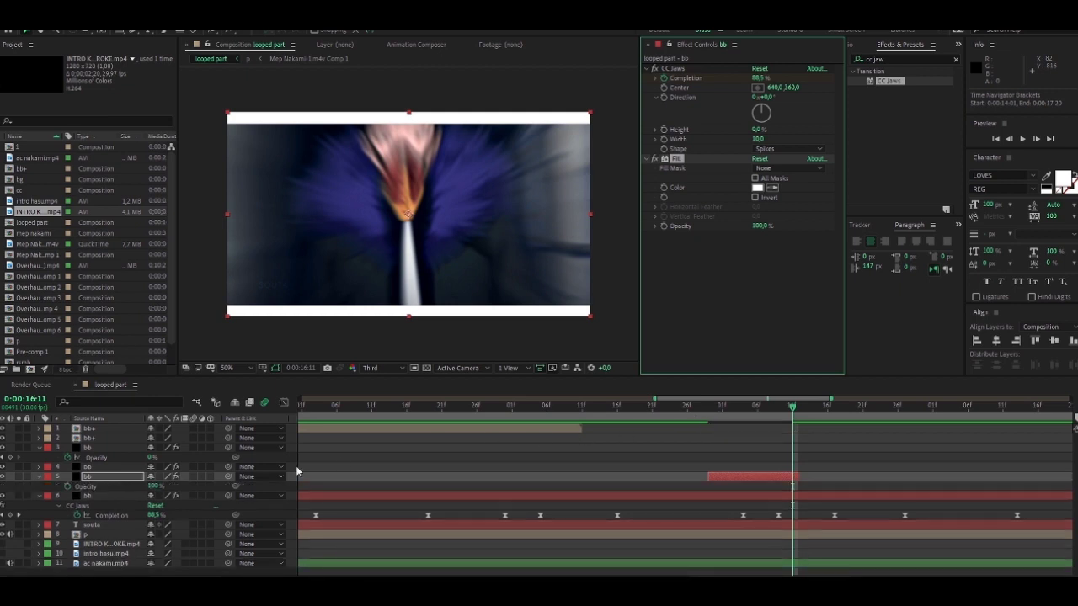
{"action": "left_click", "coordinate": [76, 486]}
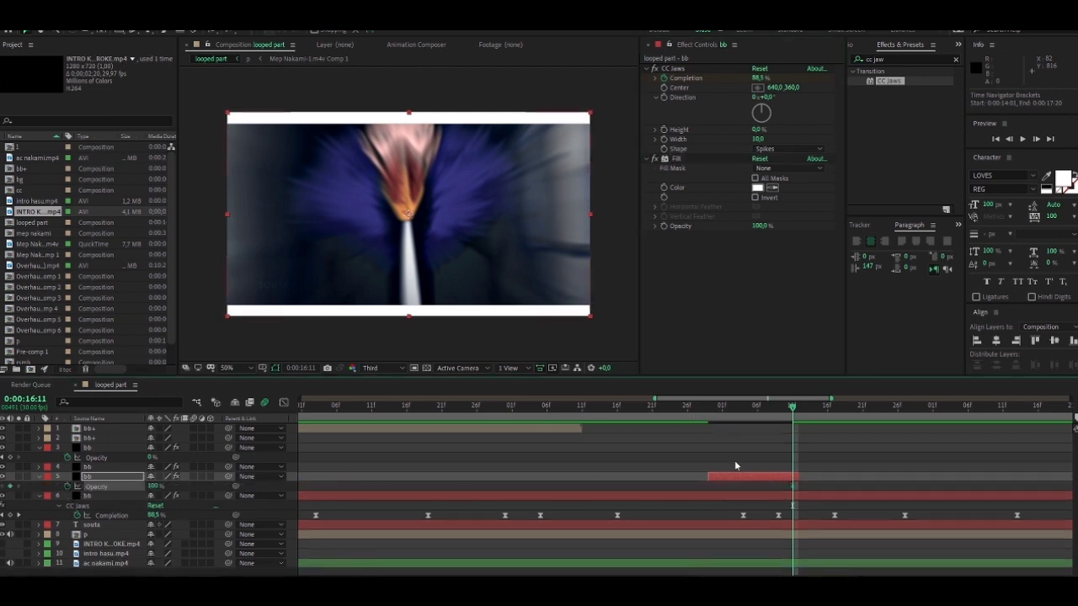